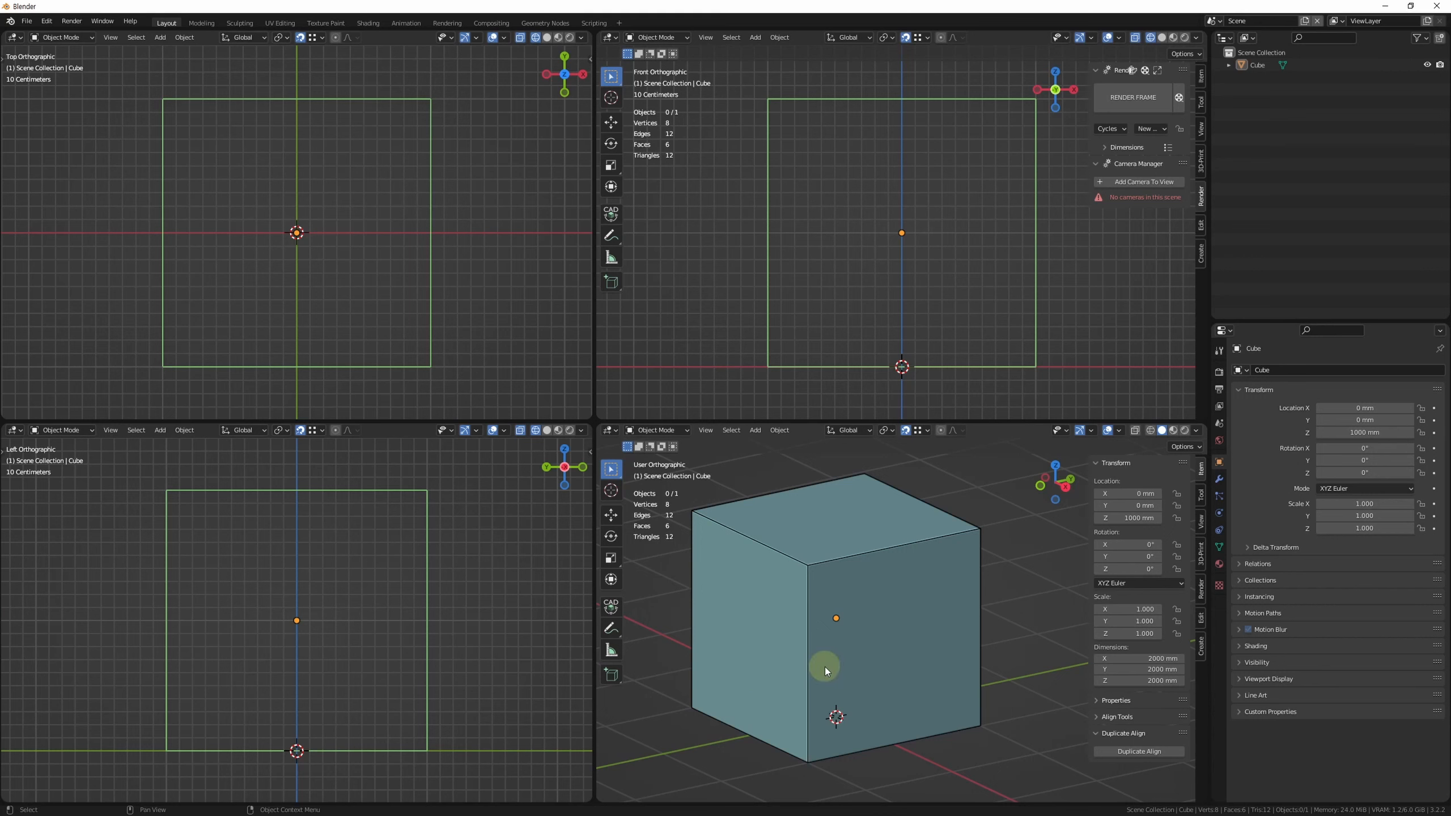
Step: Change the left view area below the Top view into a Shader Editor and hide its sidebar
{"action": "left_click", "coordinate": [13, 432]}
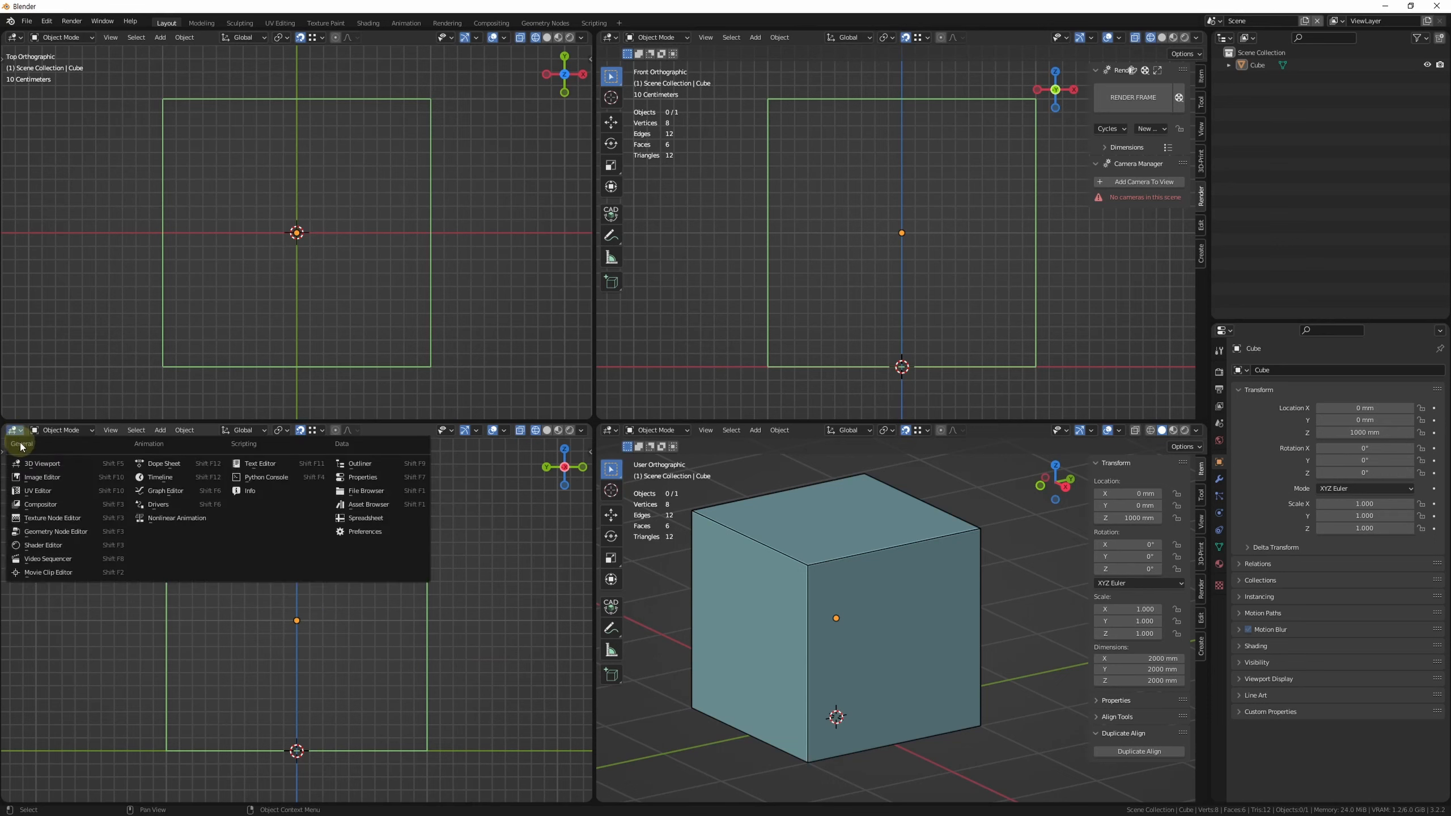
{"action": "left_click", "coordinate": [127, 544]}
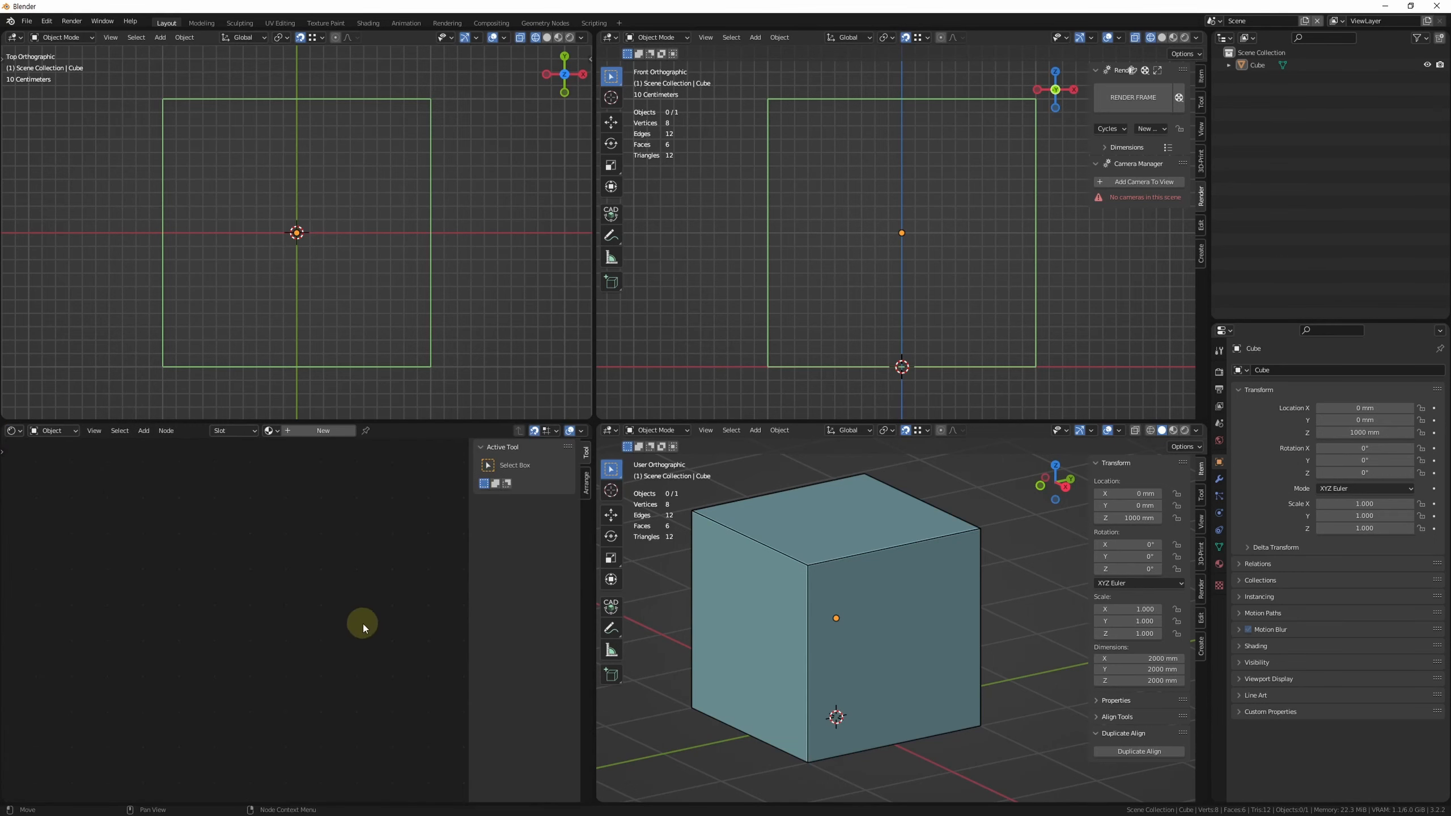
{"action": "key", "text": "n"}
Step: Create a new material on the cube and frame all its nodes in the Shader Editor
{"action": "left_click", "coordinate": [857, 673]}
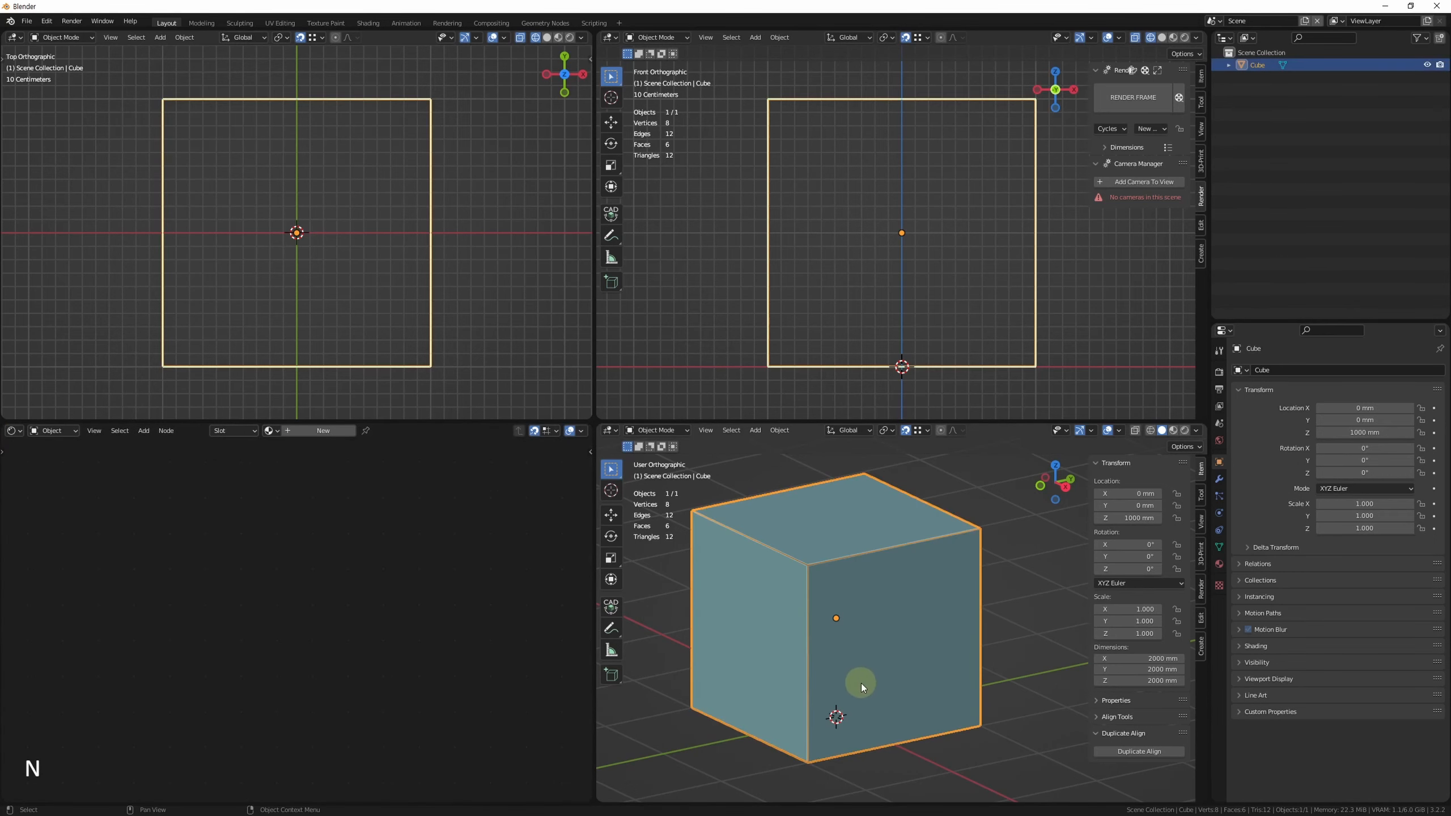
{"action": "left_click", "coordinate": [317, 432]}
{"action": "key", "text": "Home"}
Step: Replace the Principled BSDF node with an Emission node and connect it to the Material Output's Surface input
{"action": "left_click", "coordinate": [383, 560]}
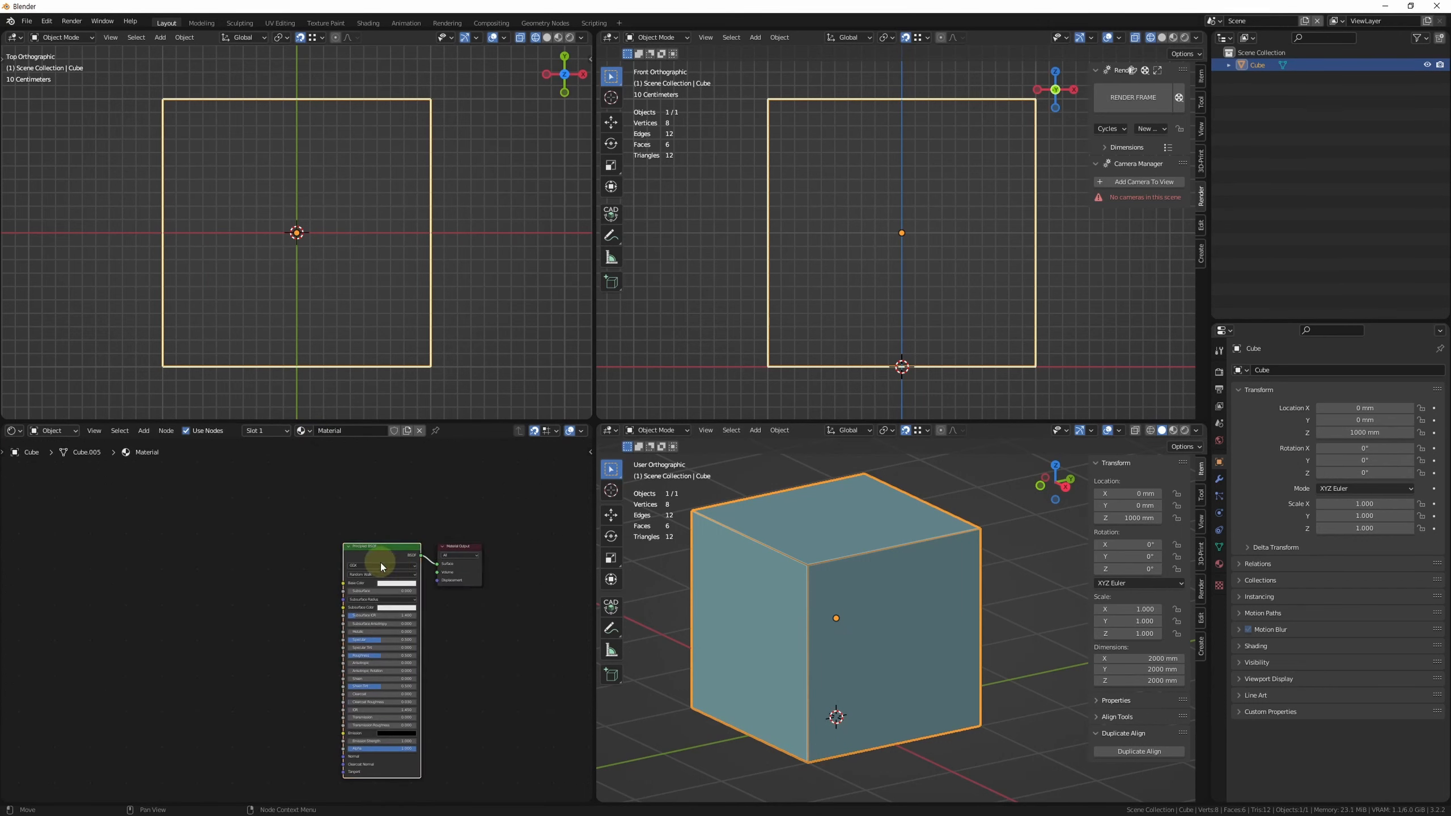
{"action": "middle_click_drag", "start_coordinate": [355, 570], "coordinate": [357, 564]}
{"action": "left_click_drag", "start_coordinate": [394, 524], "coordinate": [323, 623]}
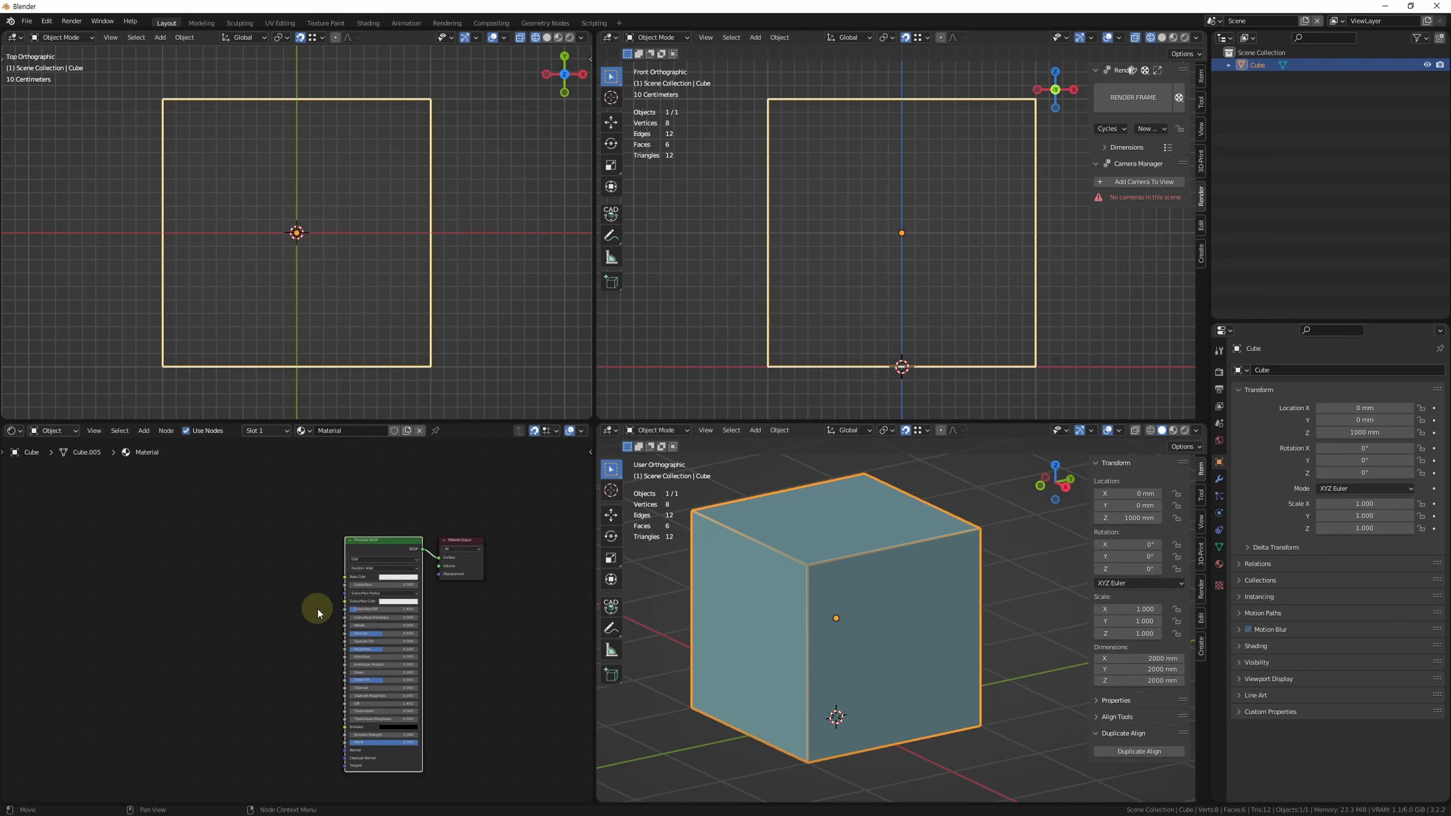
{"action": "type", "text": "x"}
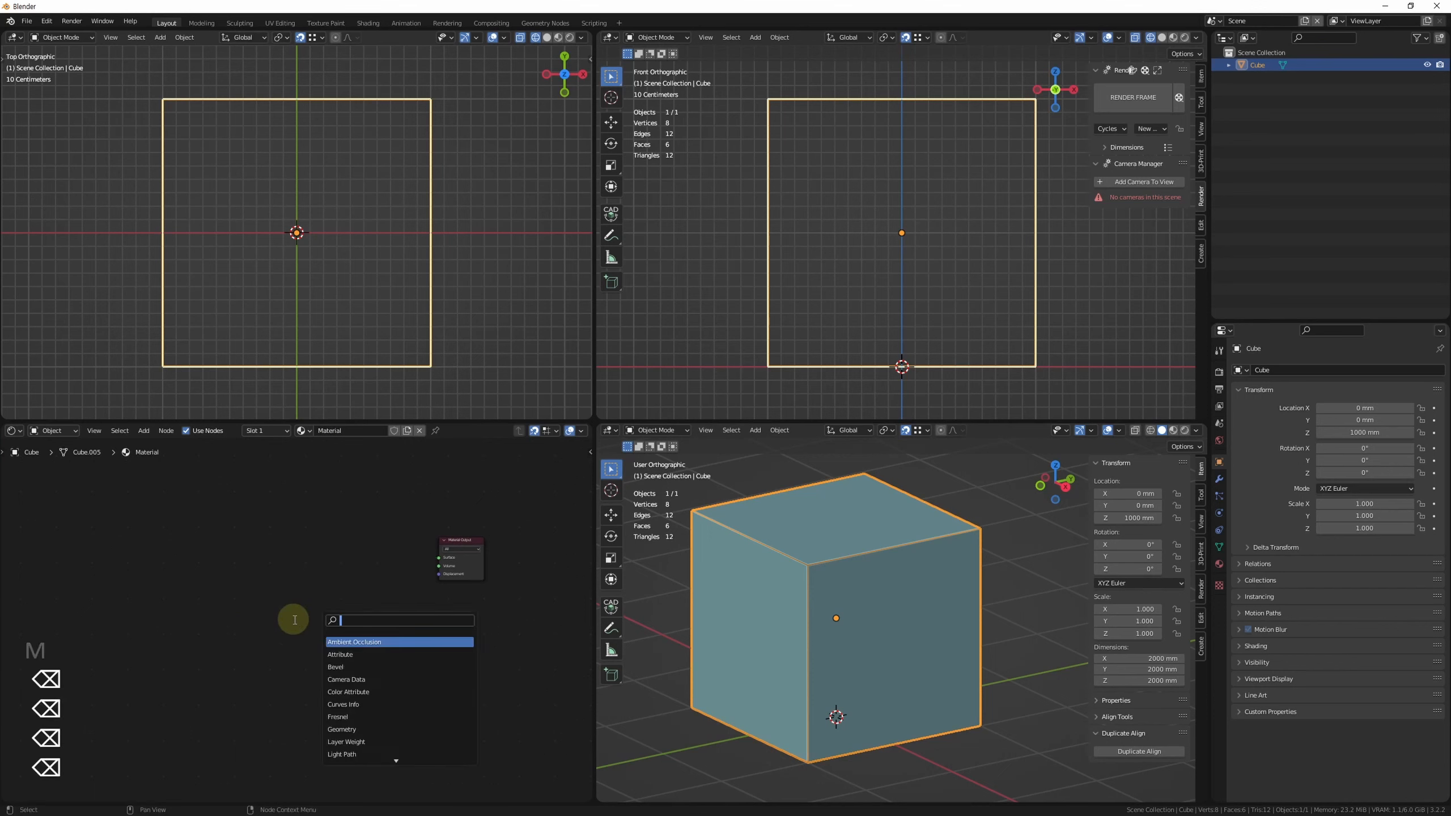
{"action": "type", "text": "em"}
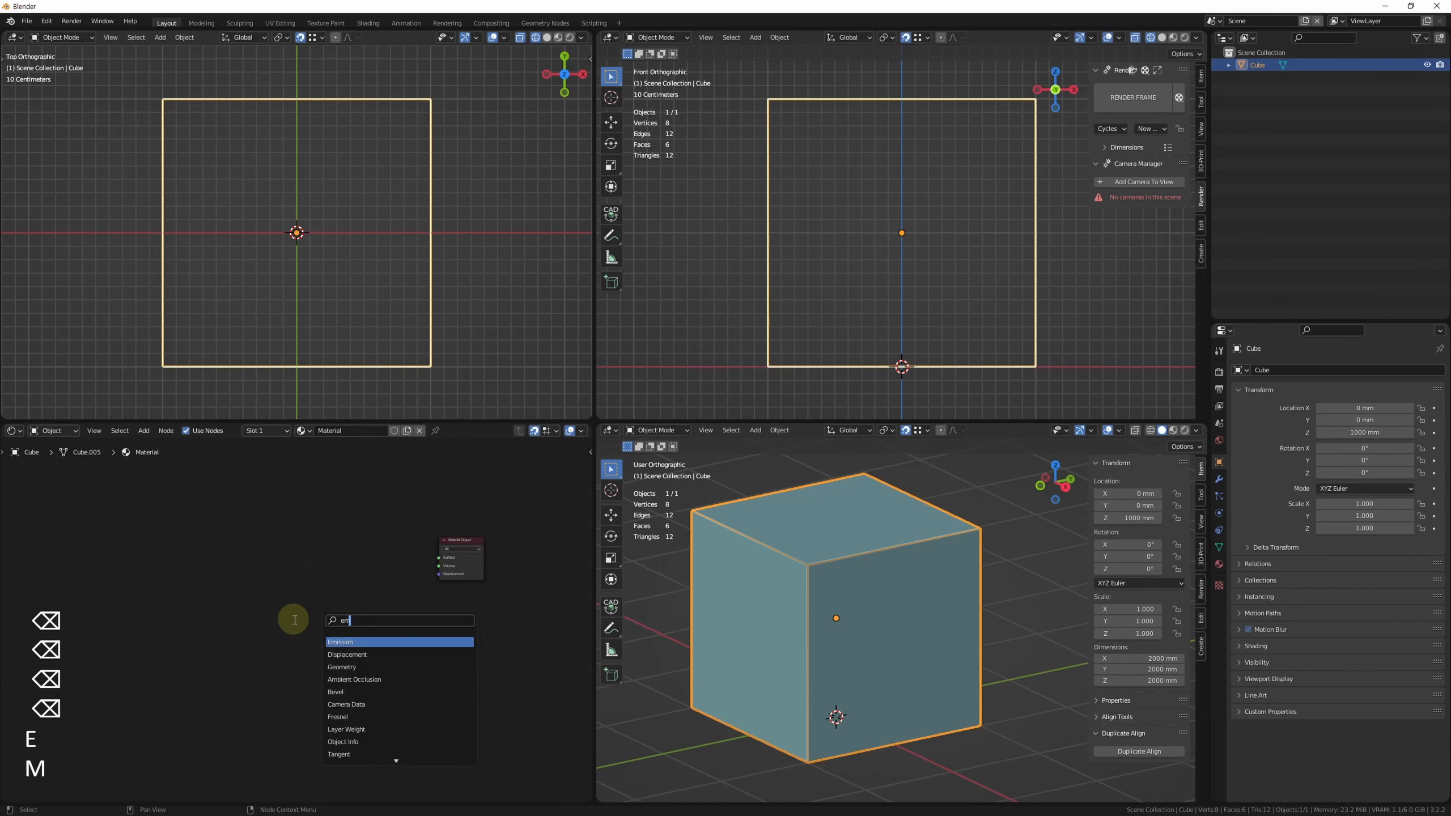
{"action": "key", "text": "Return"}
{"action": "key", "text": "Return"}
{"action": "scroll", "coordinate": [355, 629], "scroll_direction": "up", "scroll_amount": 6}
{"action": "left_click_drag", "start_coordinate": [342, 622], "coordinate": [373, 540]}
{"action": "left_click_drag", "start_coordinate": [372, 540], "coordinate": [379, 519]}
{"action": "left_click_drag", "start_coordinate": [406, 532], "coordinate": [487, 516]}
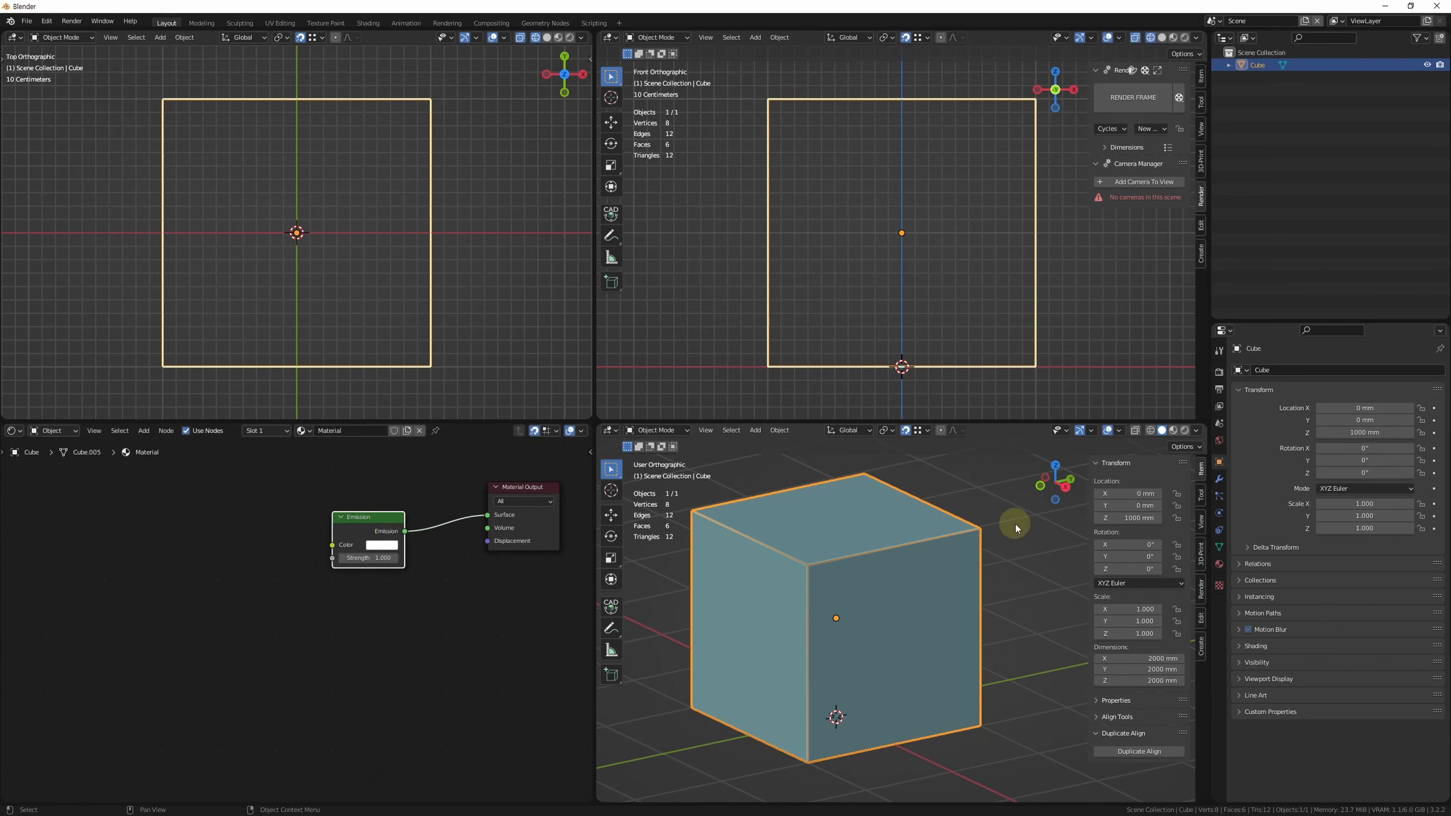
Step: Preview the cube in the perspective viewport with Material Preview shading and with Rendered shading
{"action": "left_click", "coordinate": [1172, 434]}
{"action": "middle_click_drag", "start_coordinate": [910, 593], "coordinate": [890, 600]}
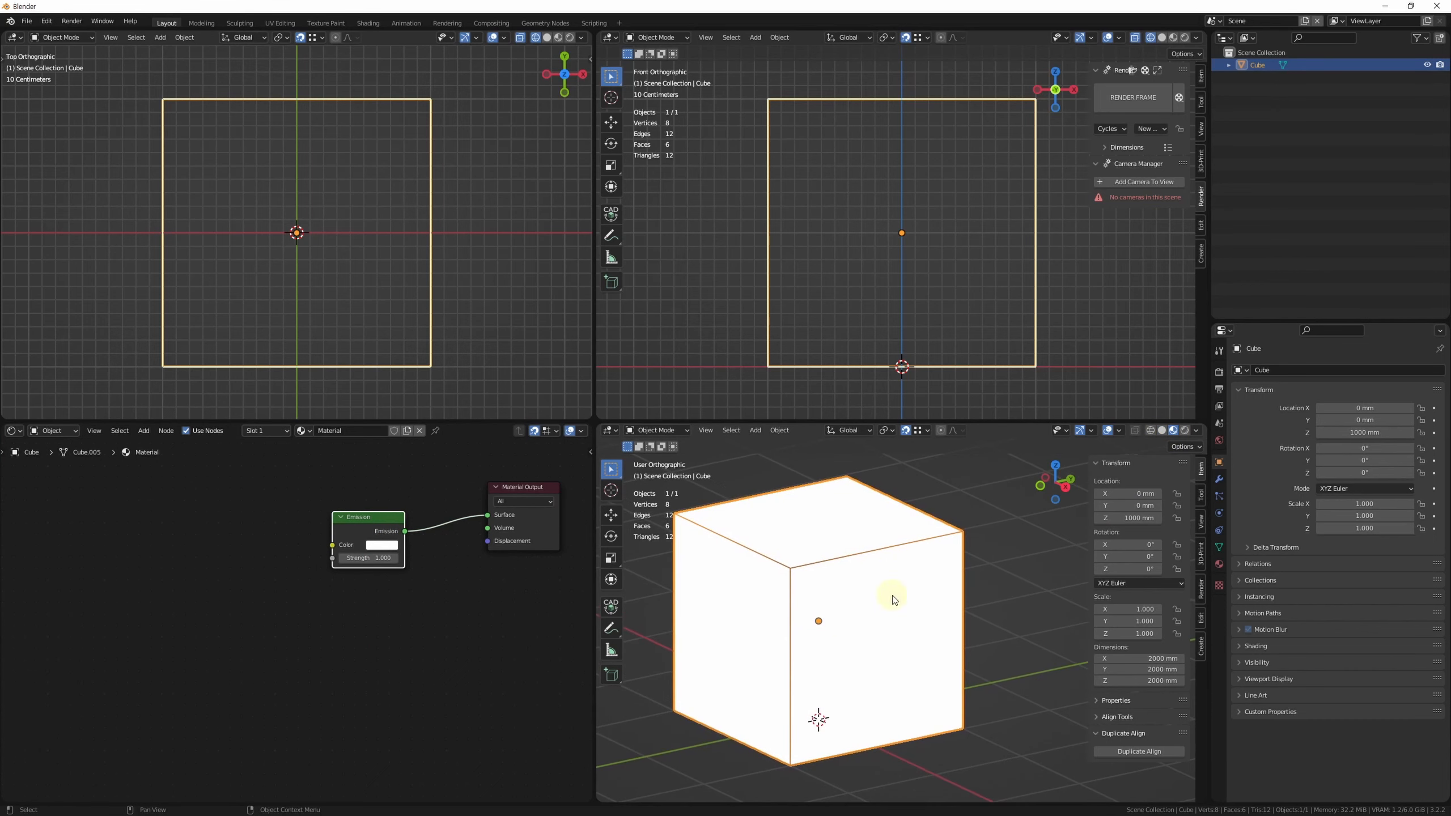
{"action": "left_click", "coordinate": [1185, 430]}
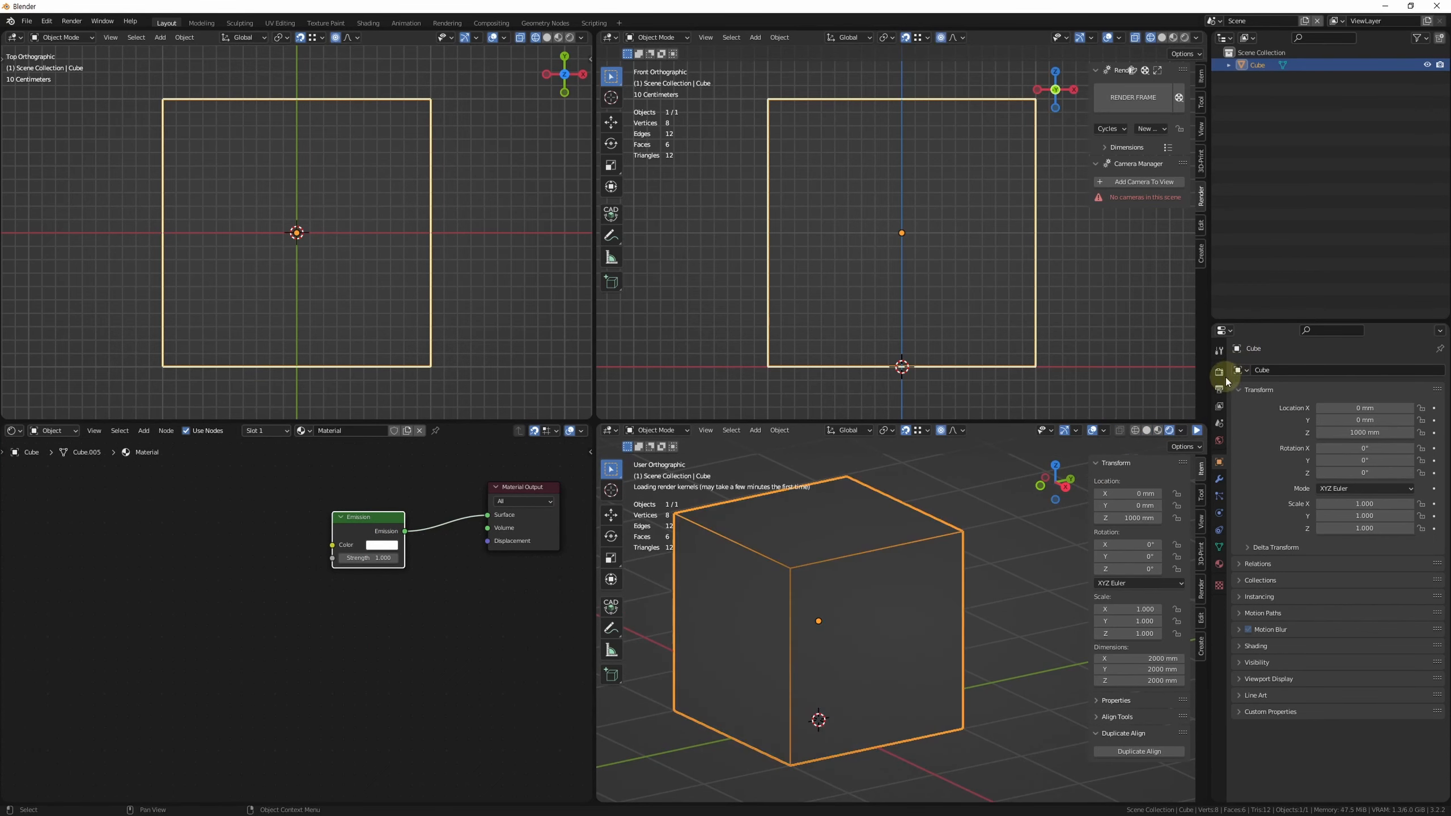
Step: Open the scene's render properties and examine the Color Management settings
{"action": "left_click", "coordinate": [1218, 373]}
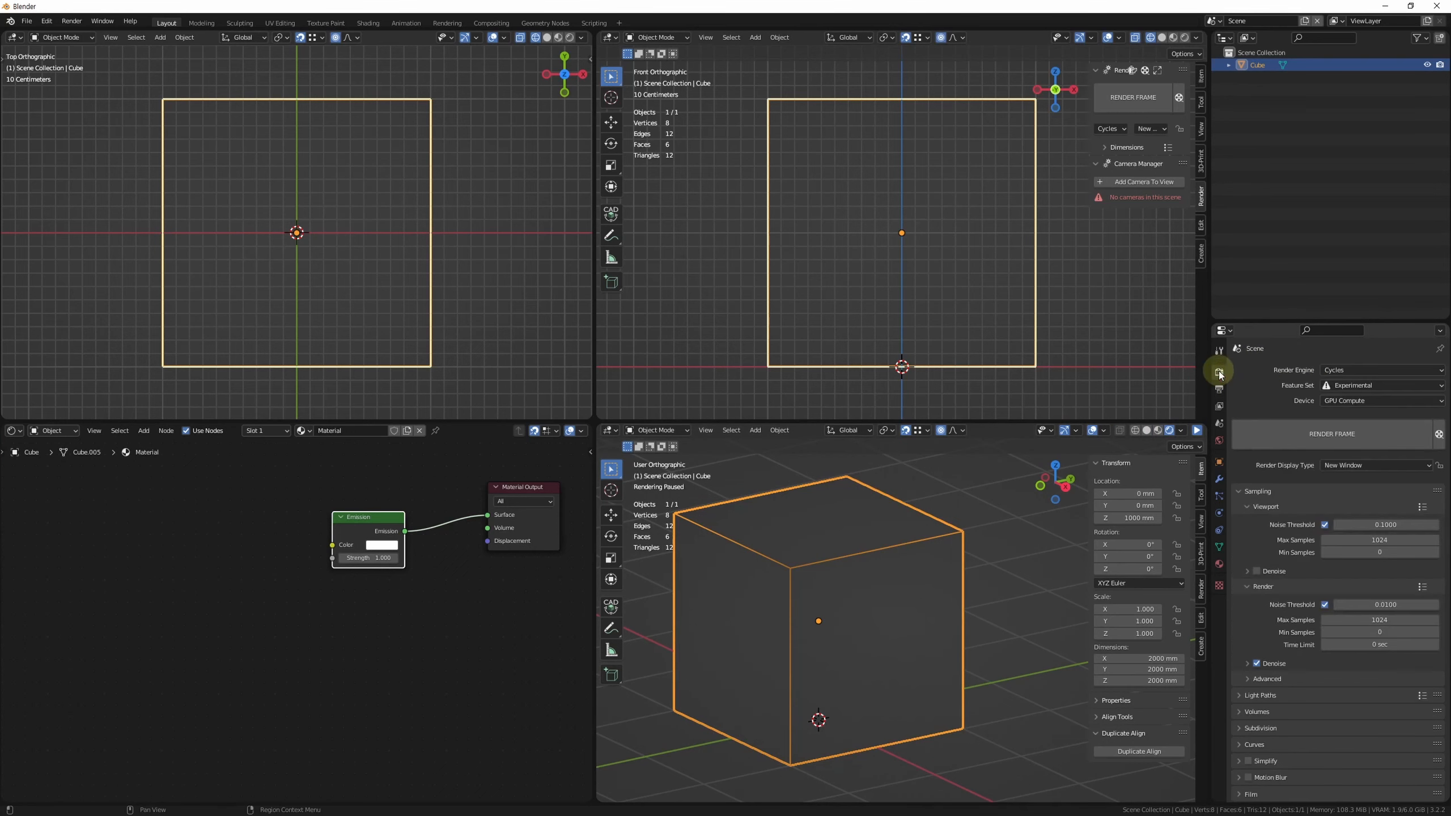
{"action": "scroll", "coordinate": [1298, 582], "scroll_direction": "down", "scroll_amount": 4}
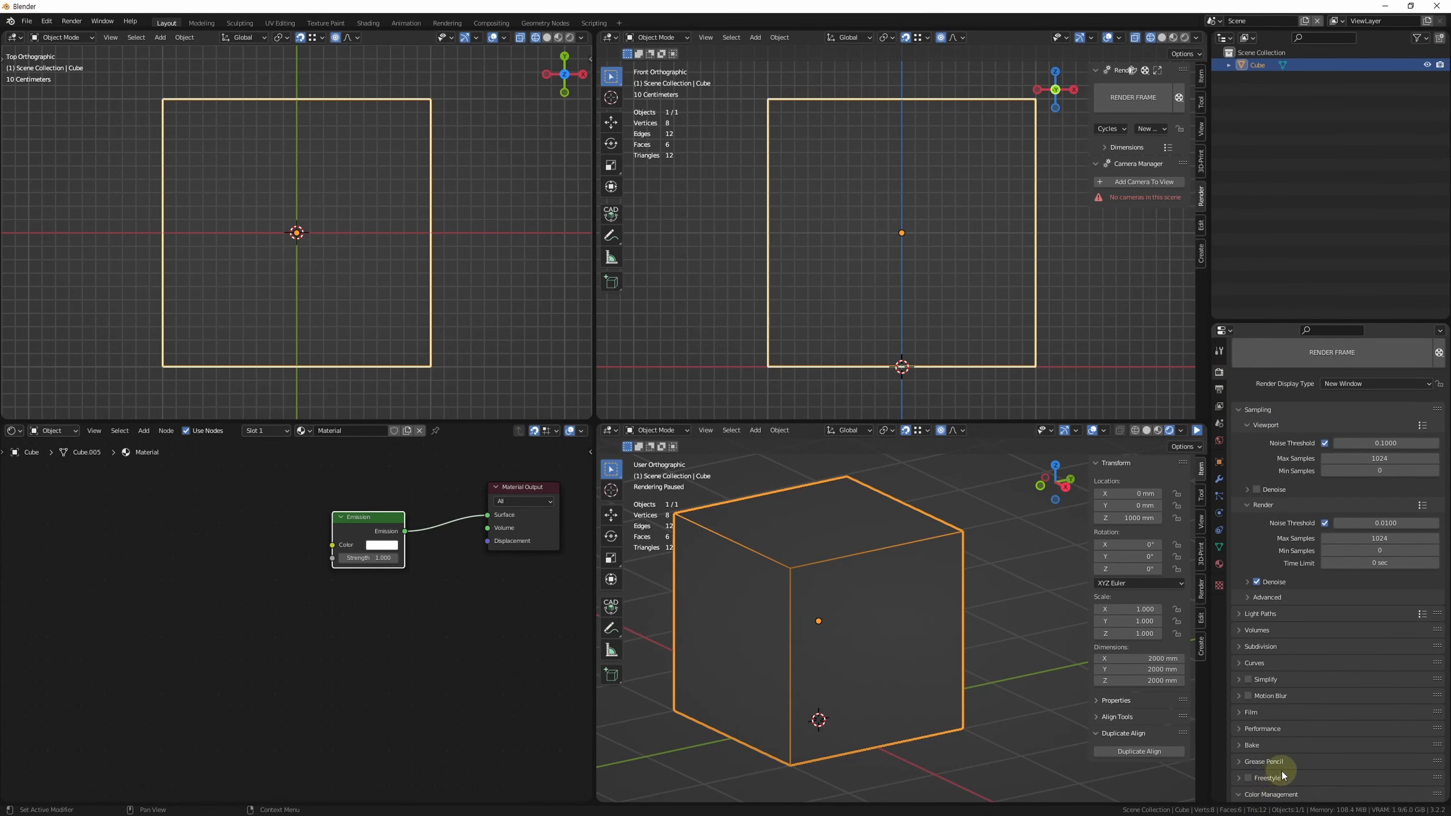
{"action": "scroll", "coordinate": [1301, 513], "scroll_direction": "down", "scroll_amount": 4}
{"action": "middle_click_drag", "start_coordinate": [878, 620], "coordinate": [981, 610], "text": "shift"}
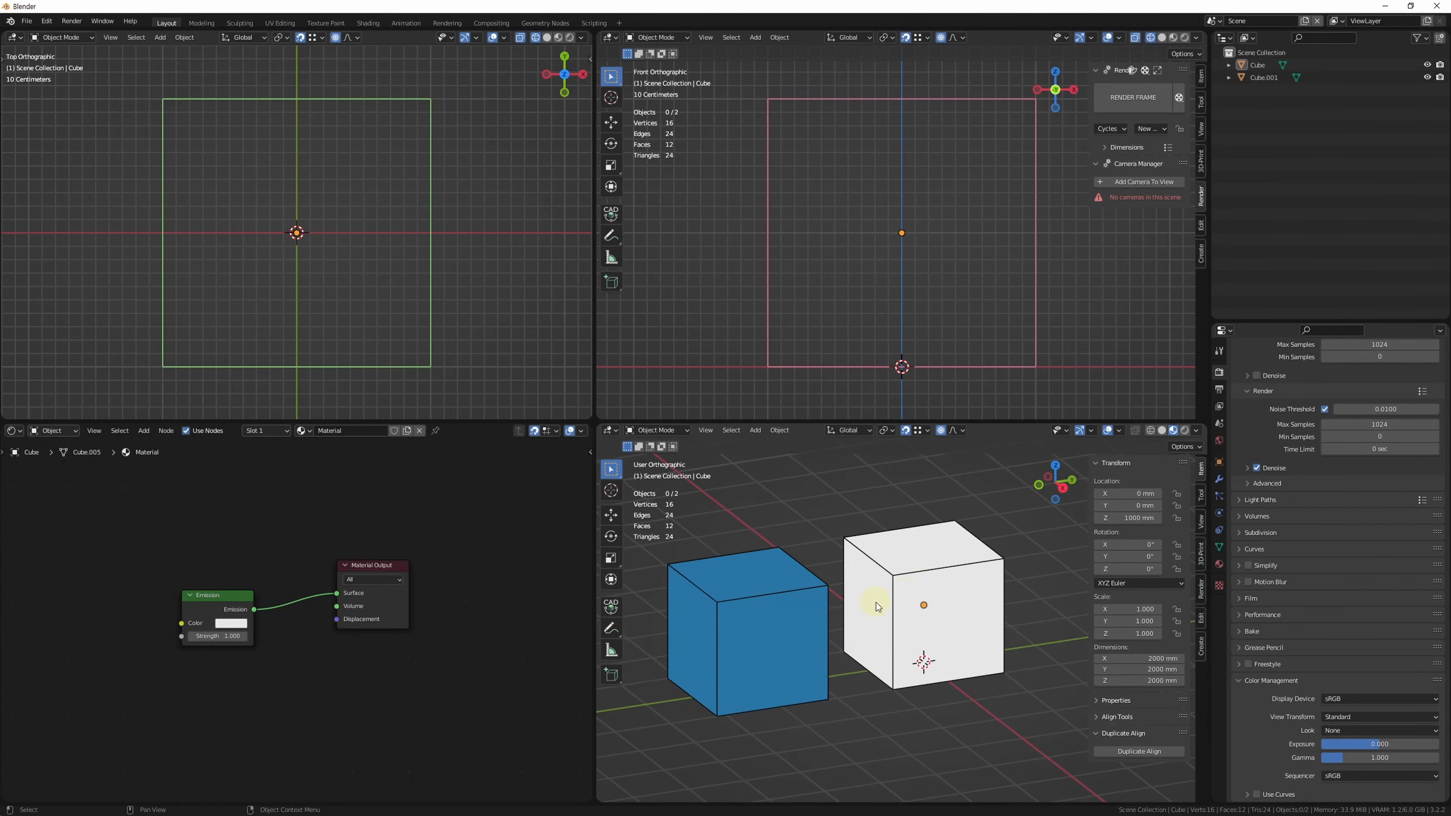
Step: Set the white cube's Emission colour to the neighbouring cube's blue with the eyedropper, and deselect the cube
{"action": "middle_click_drag", "start_coordinate": [875, 603], "coordinate": [905, 632]}
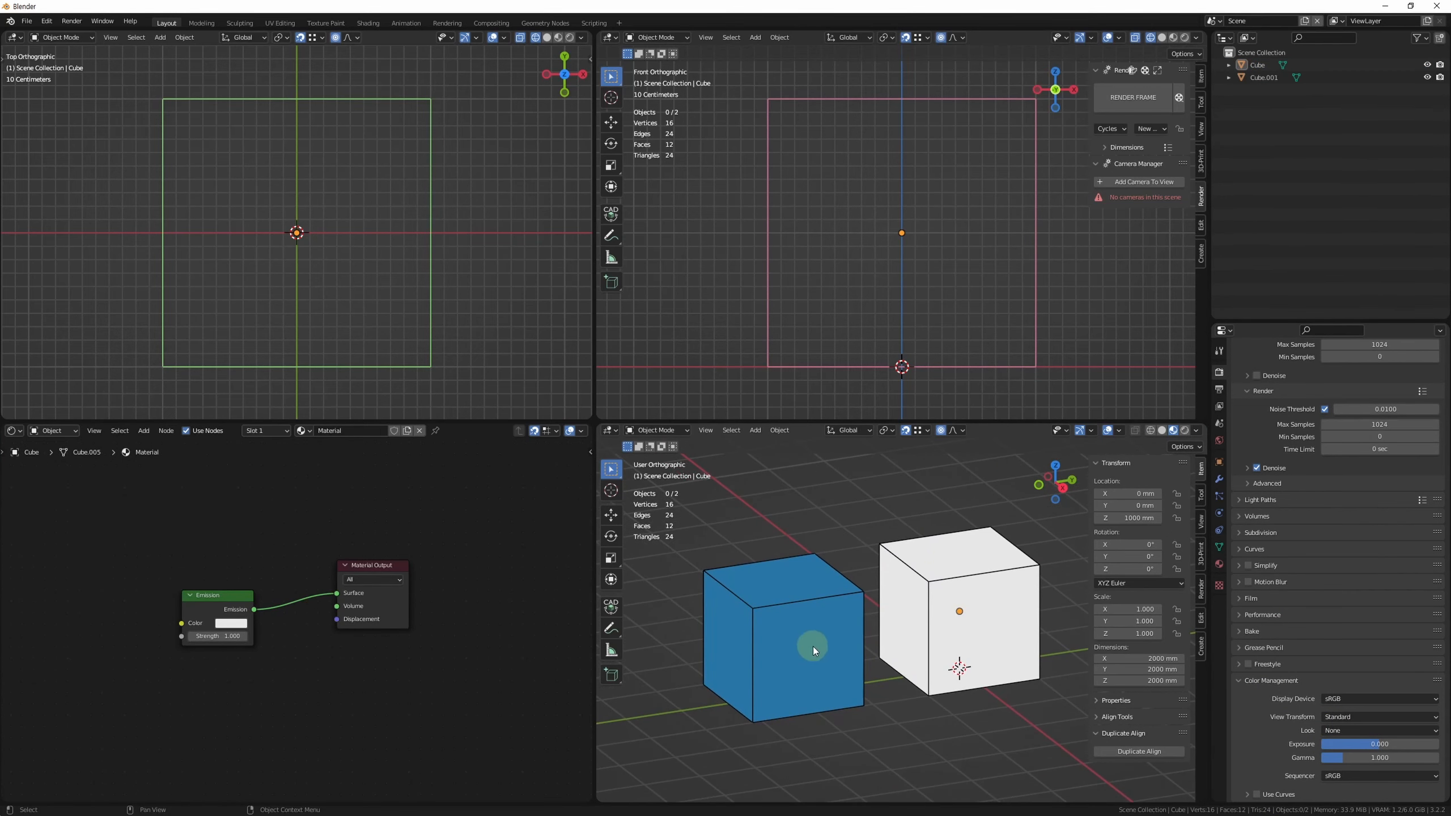
{"action": "left_click", "coordinate": [977, 615]}
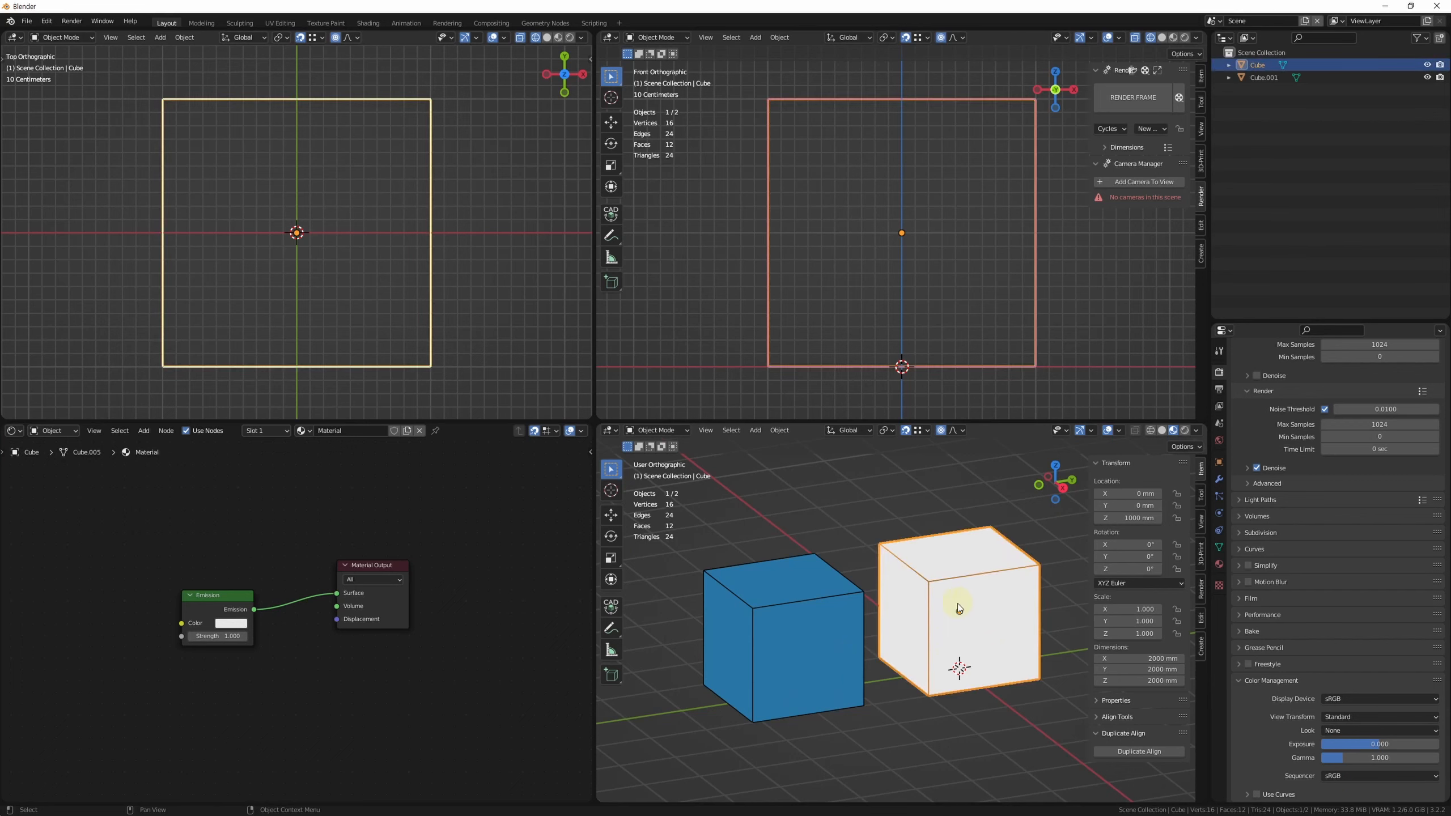
{"action": "mouse_move", "coordinate": [888, 677]}
{"action": "middle_mouse_down"}
{"action": "mouse_move", "coordinate": [863, 667]}
{"action": "mouse_move", "coordinate": [892, 668]}
{"action": "middle_mouse_up"}
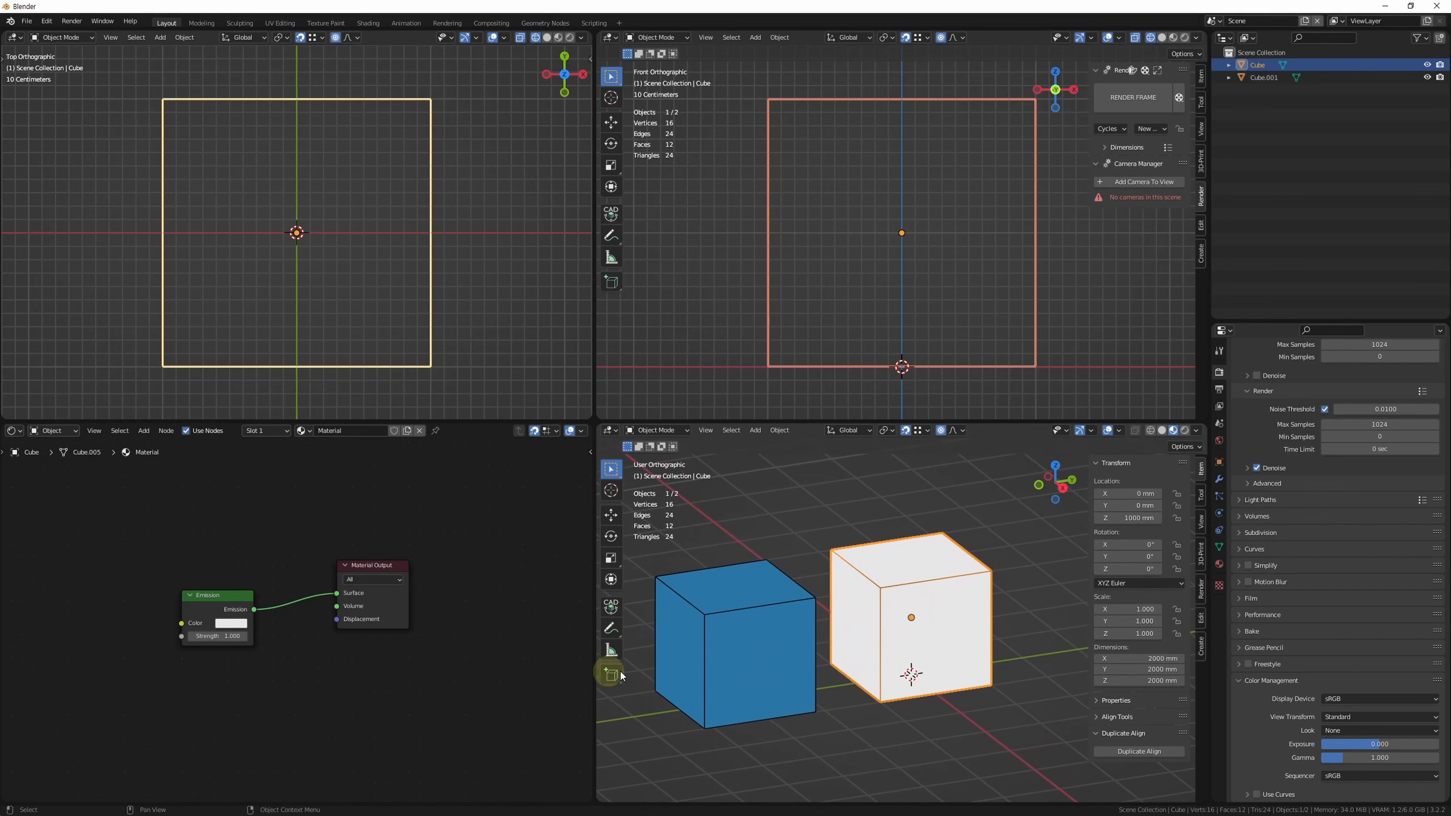
{"action": "scroll", "coordinate": [233, 621], "scroll_direction": "up", "scroll_amount": 3}
{"action": "left_click", "coordinate": [232, 620]}
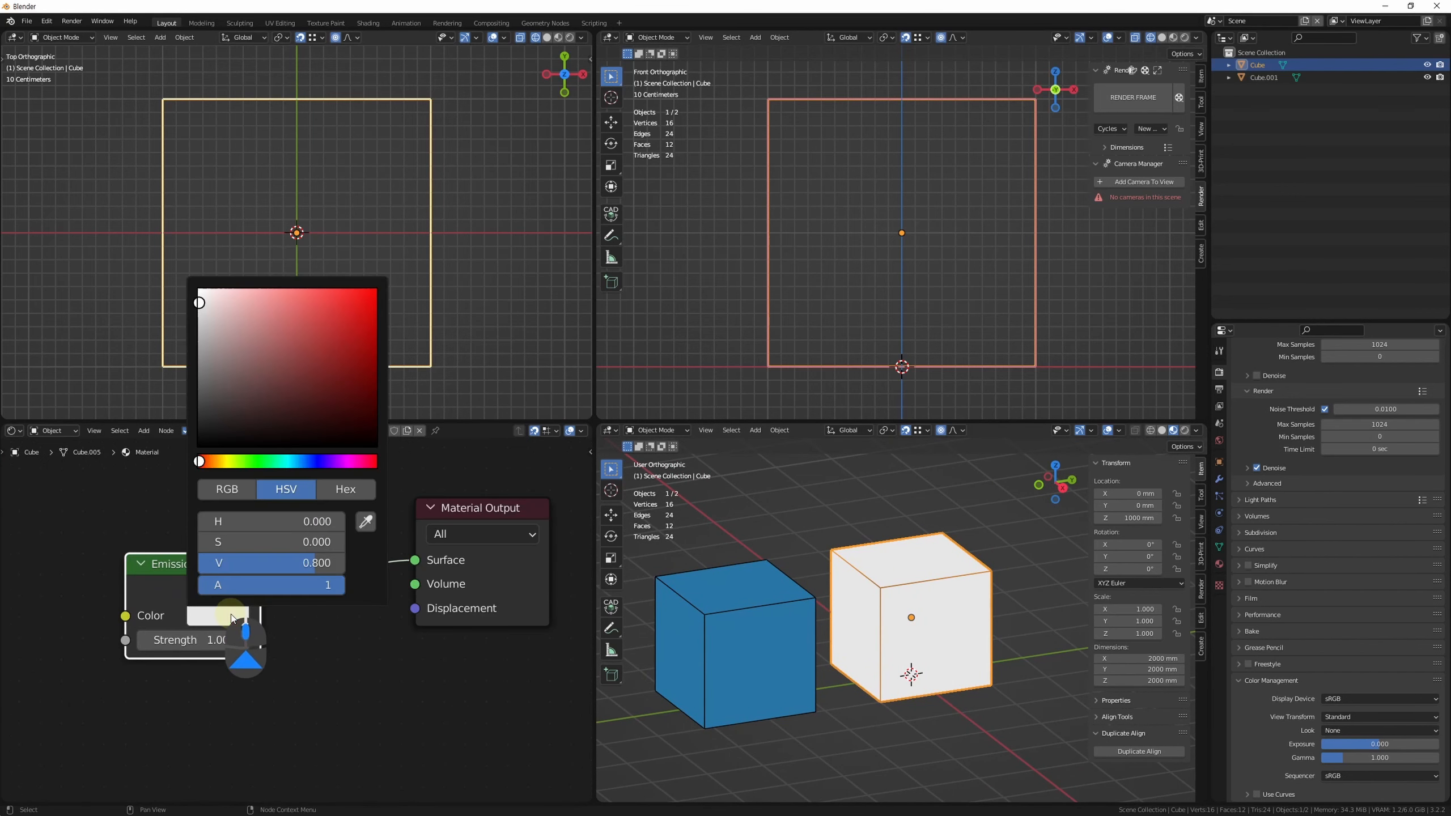
{"action": "left_click", "coordinate": [366, 521]}
{"action": "left_click", "coordinate": [762, 626]}
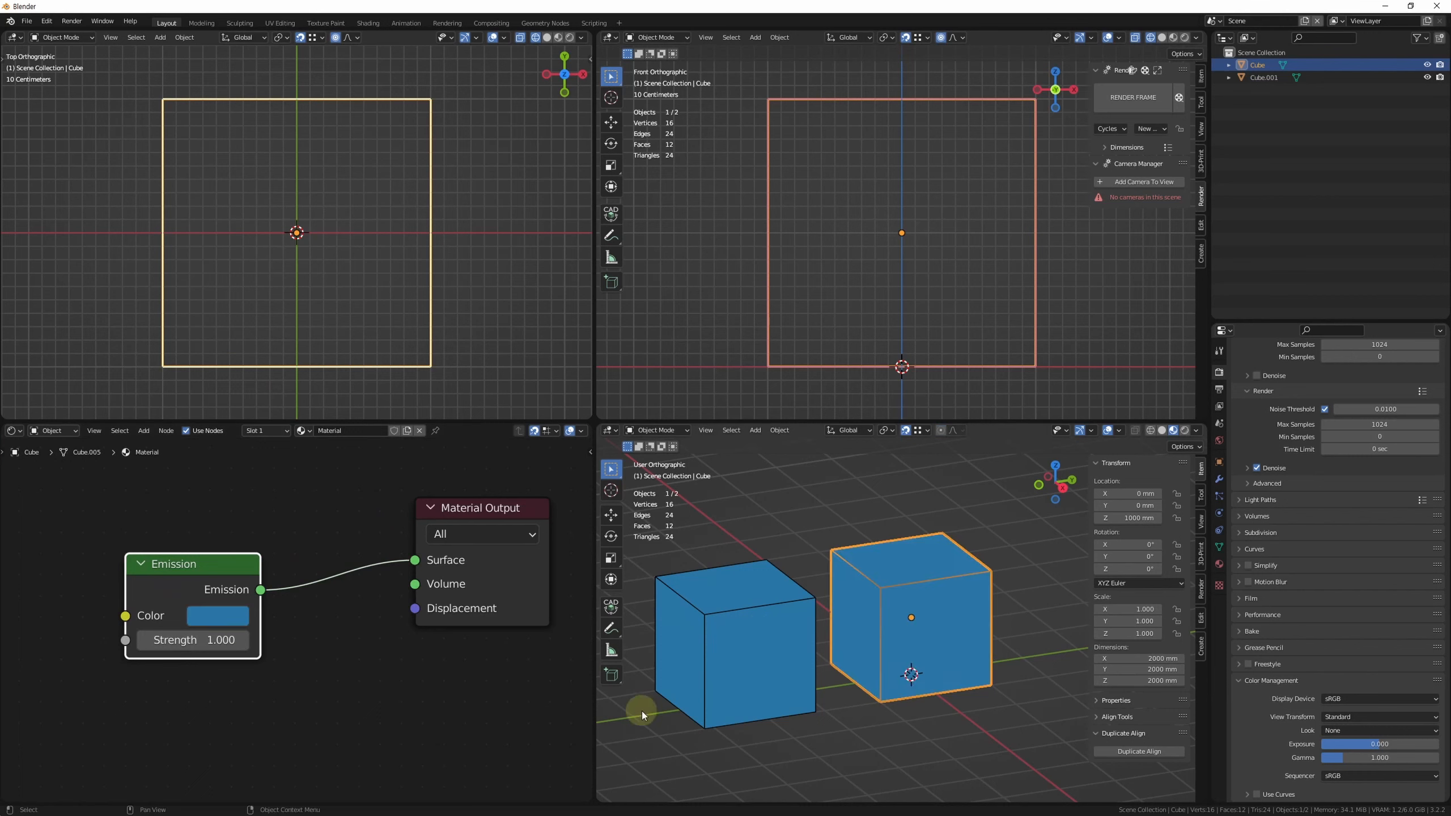
{"action": "left_click", "coordinate": [355, 745]}
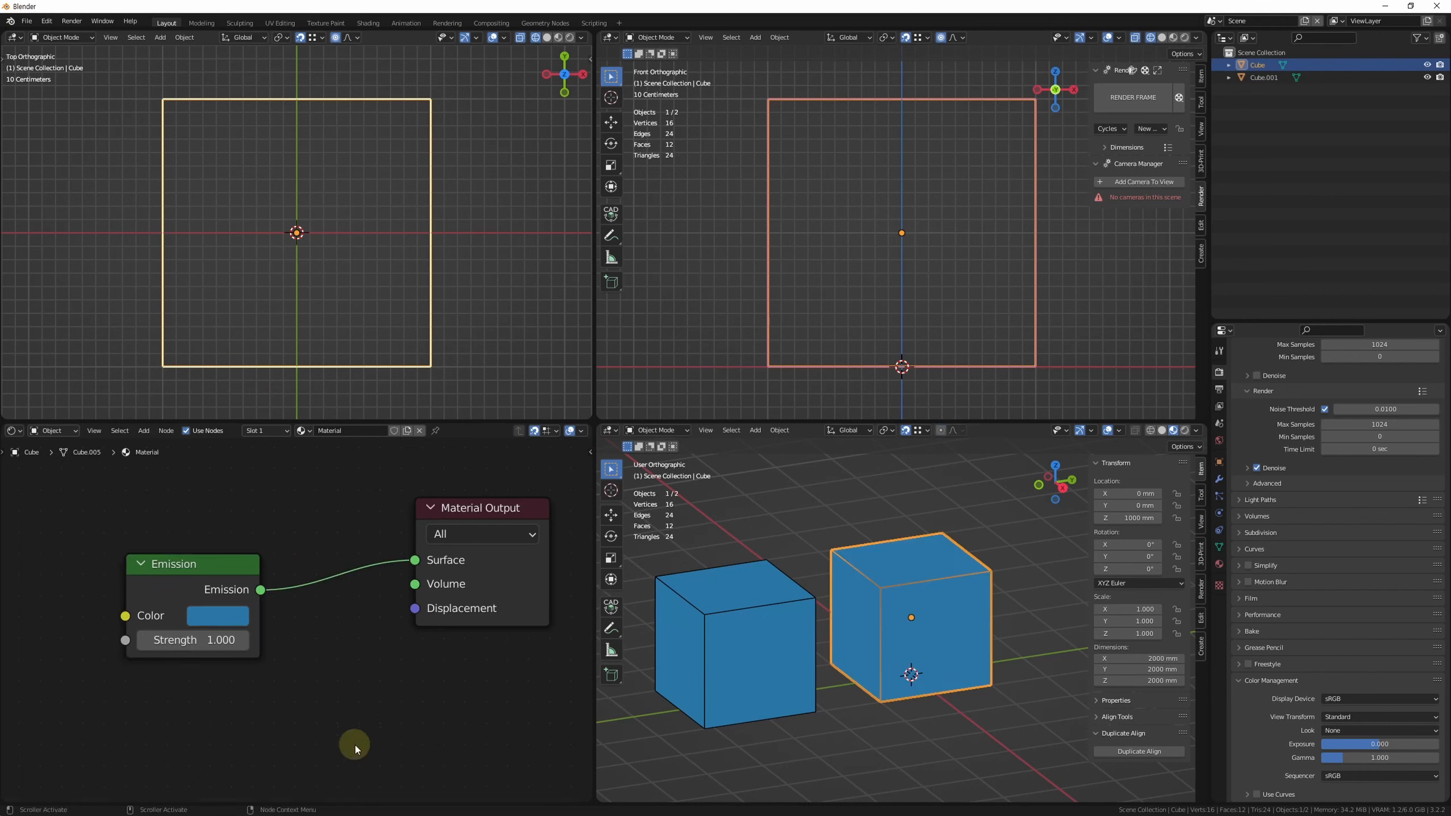
{"action": "left_click", "coordinate": [868, 742]}
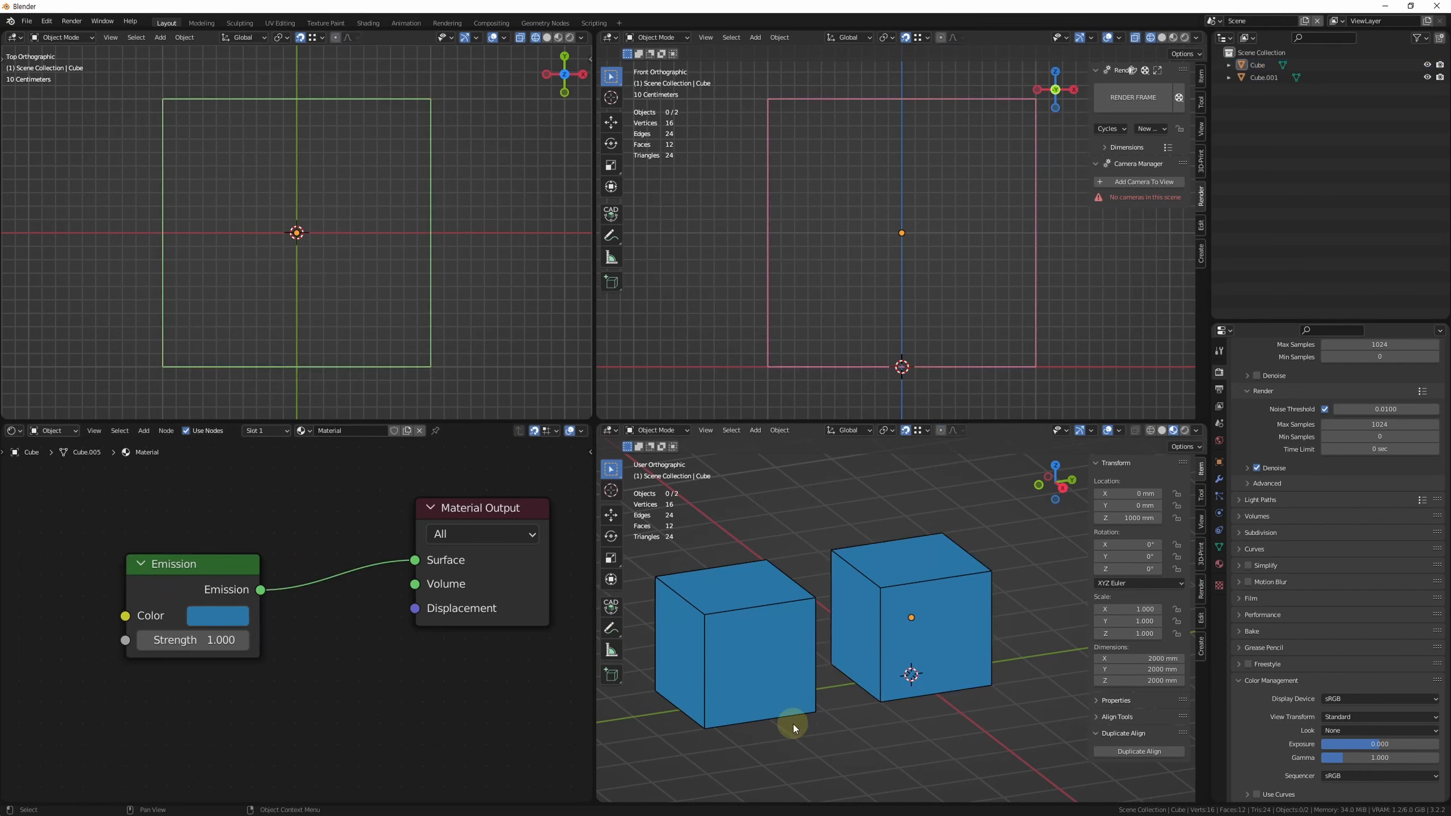
Step: Sample the blue cube's colour again for the Emission node with the eyedropper
{"action": "left_click", "coordinate": [208, 614]}
{"action": "left_click", "coordinate": [366, 522]}
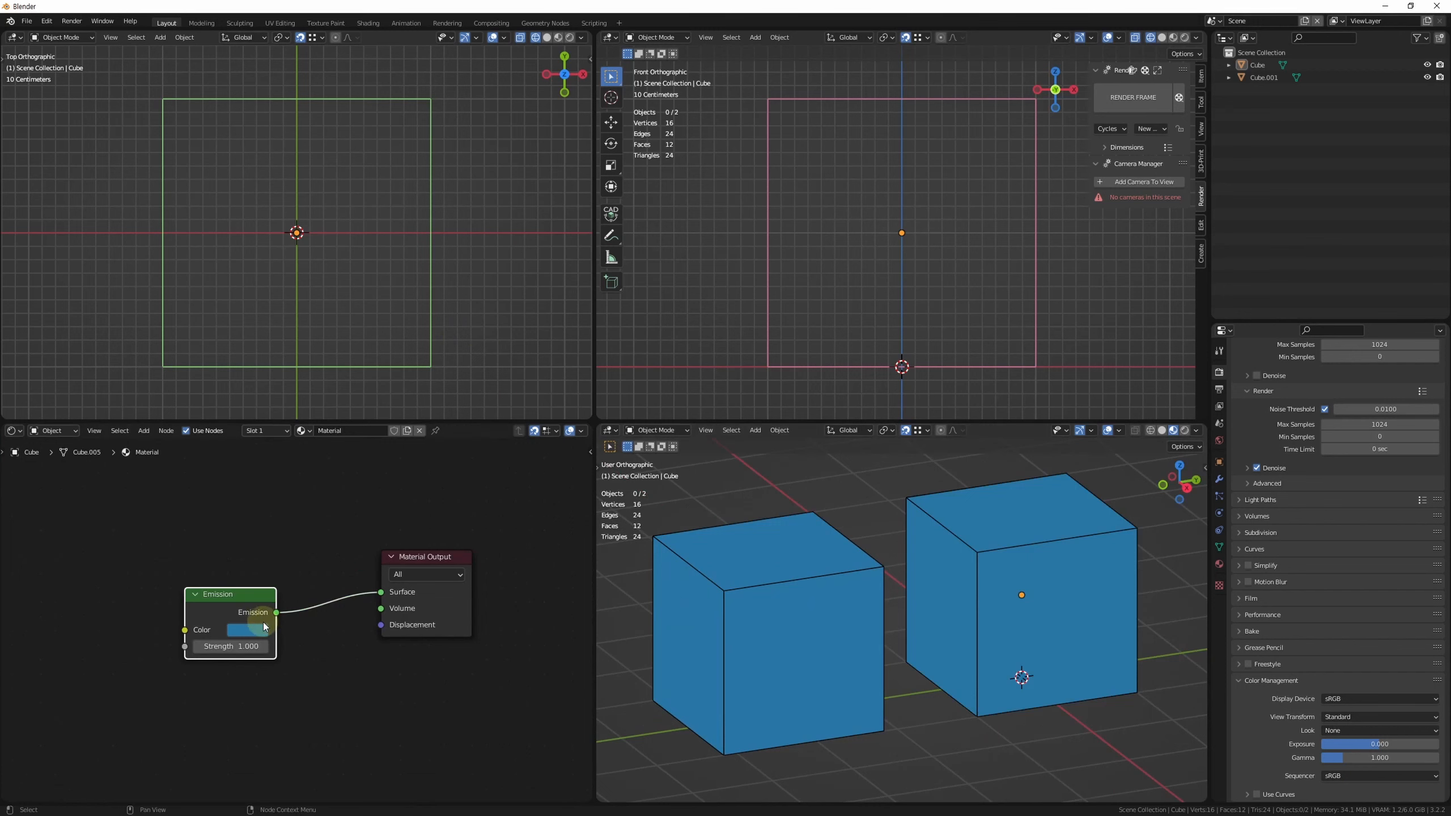
{"action": "left_click", "coordinate": [256, 629]}
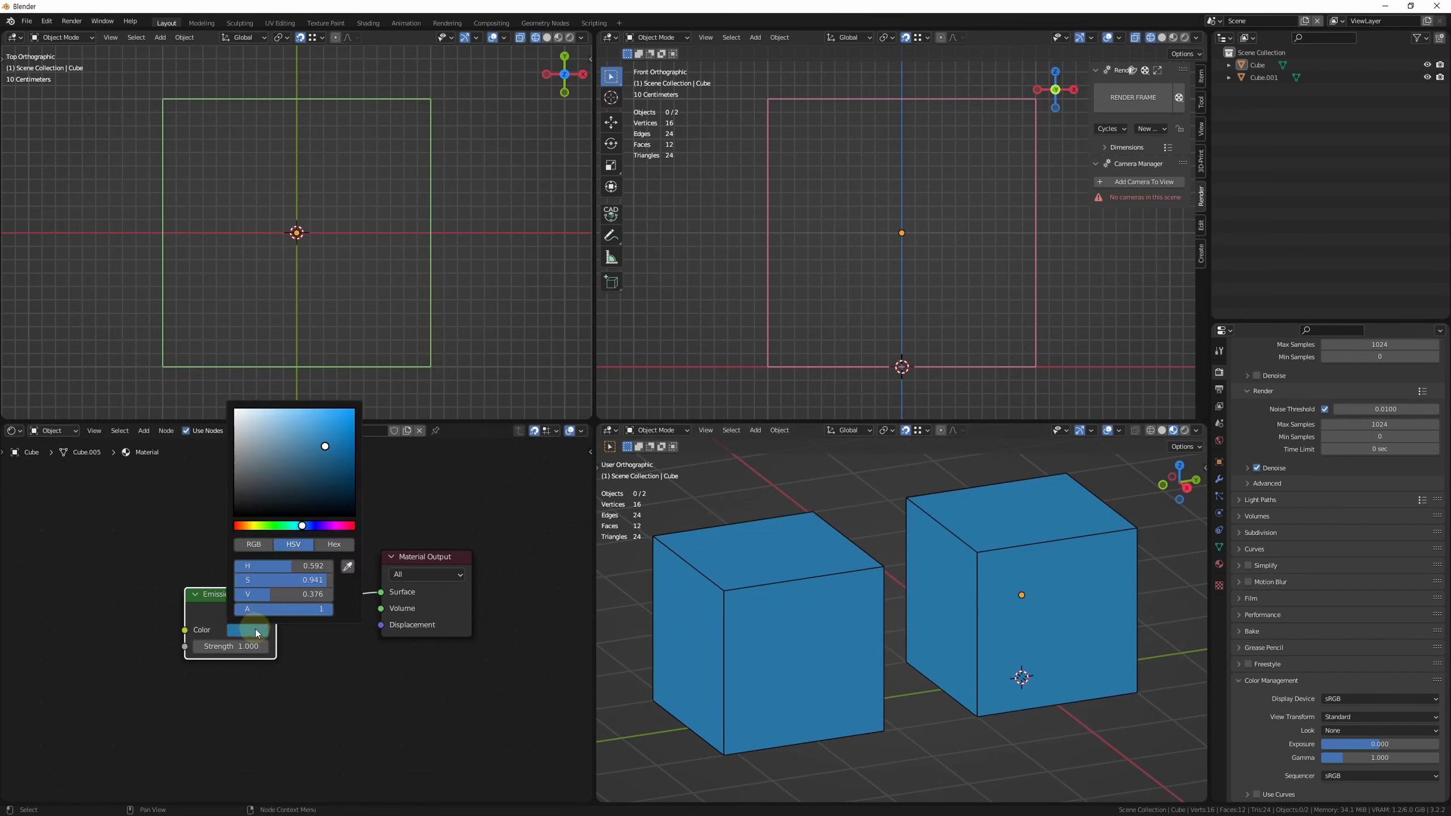
{"action": "left_click", "coordinate": [348, 566]}
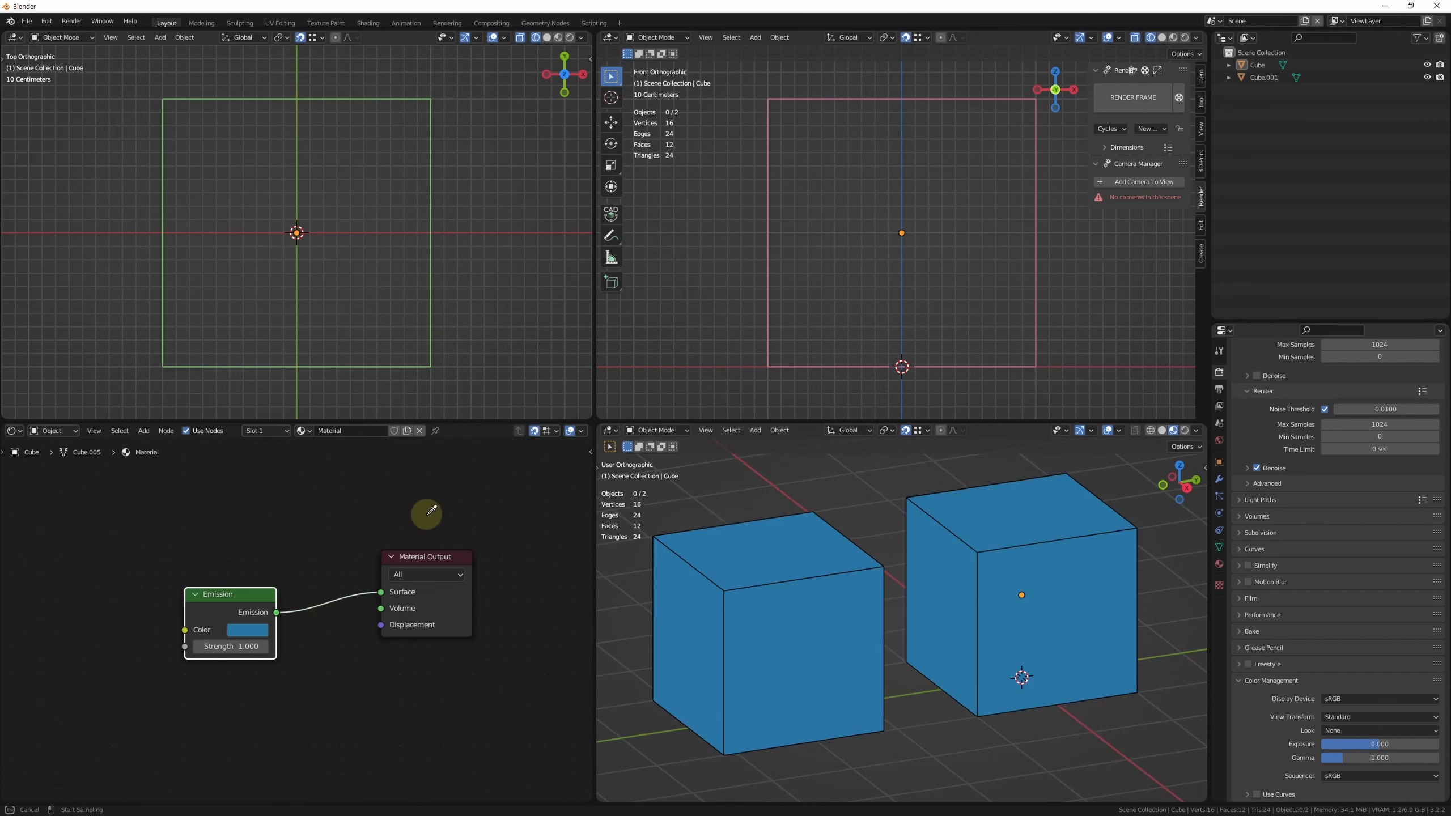
{"action": "left_click", "coordinate": [778, 563]}
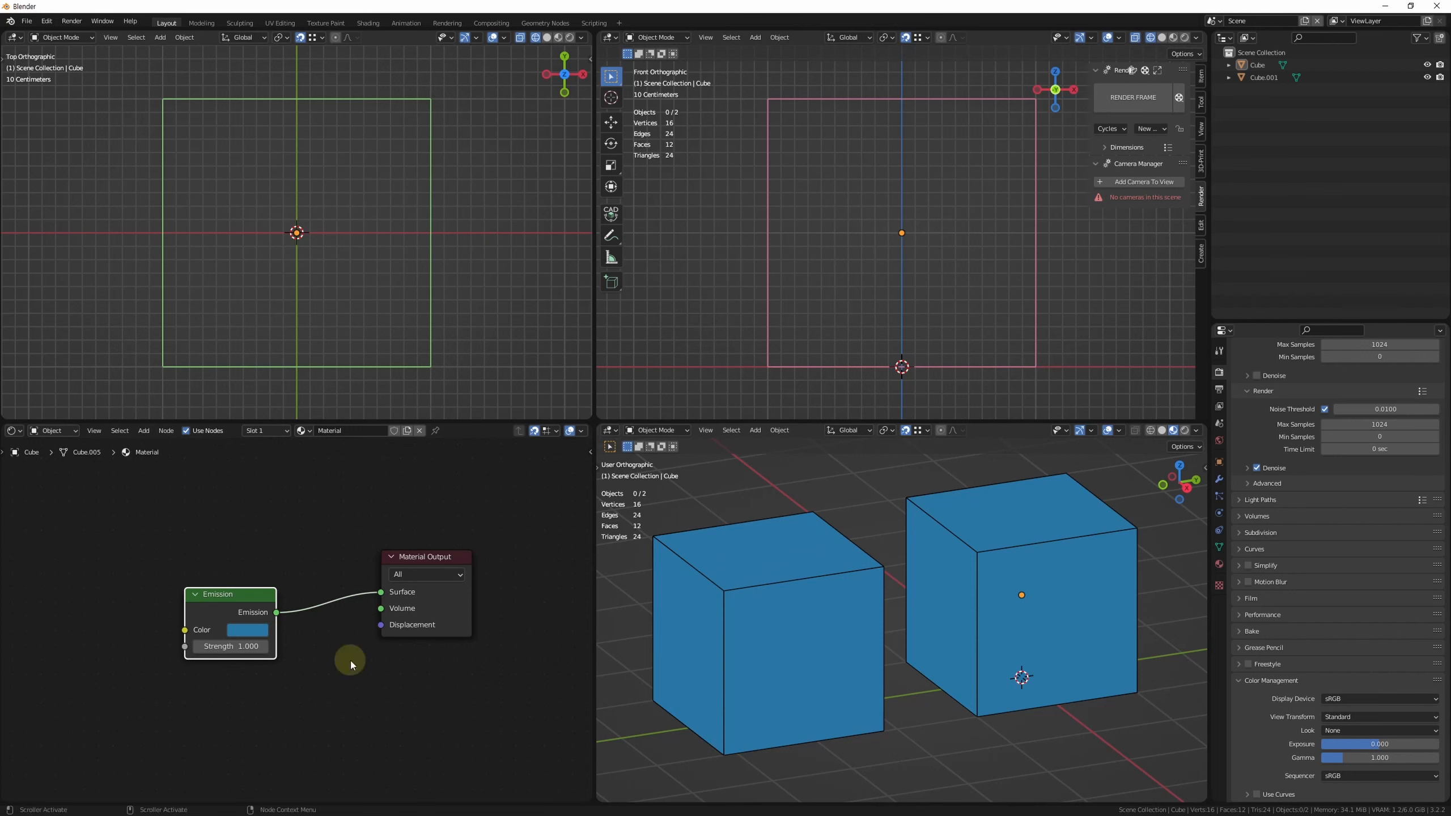
Step: Sample an averaged Emission colour by sweeping the eyedropper over the red axis line and background near the blue cube's upper edge
{"action": "left_click", "coordinate": [252, 631]}
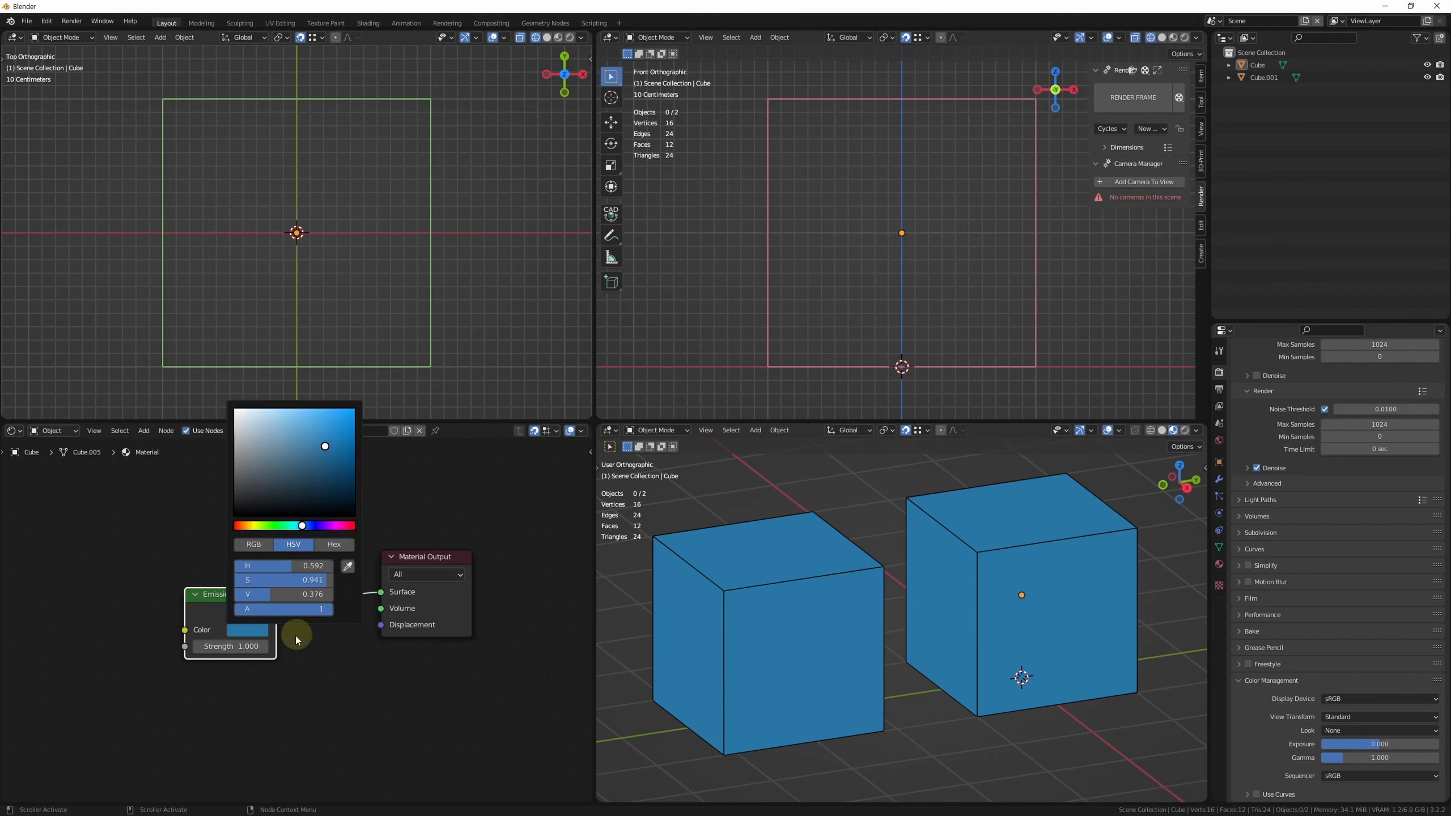
{"action": "left_click", "coordinate": [348, 567]}
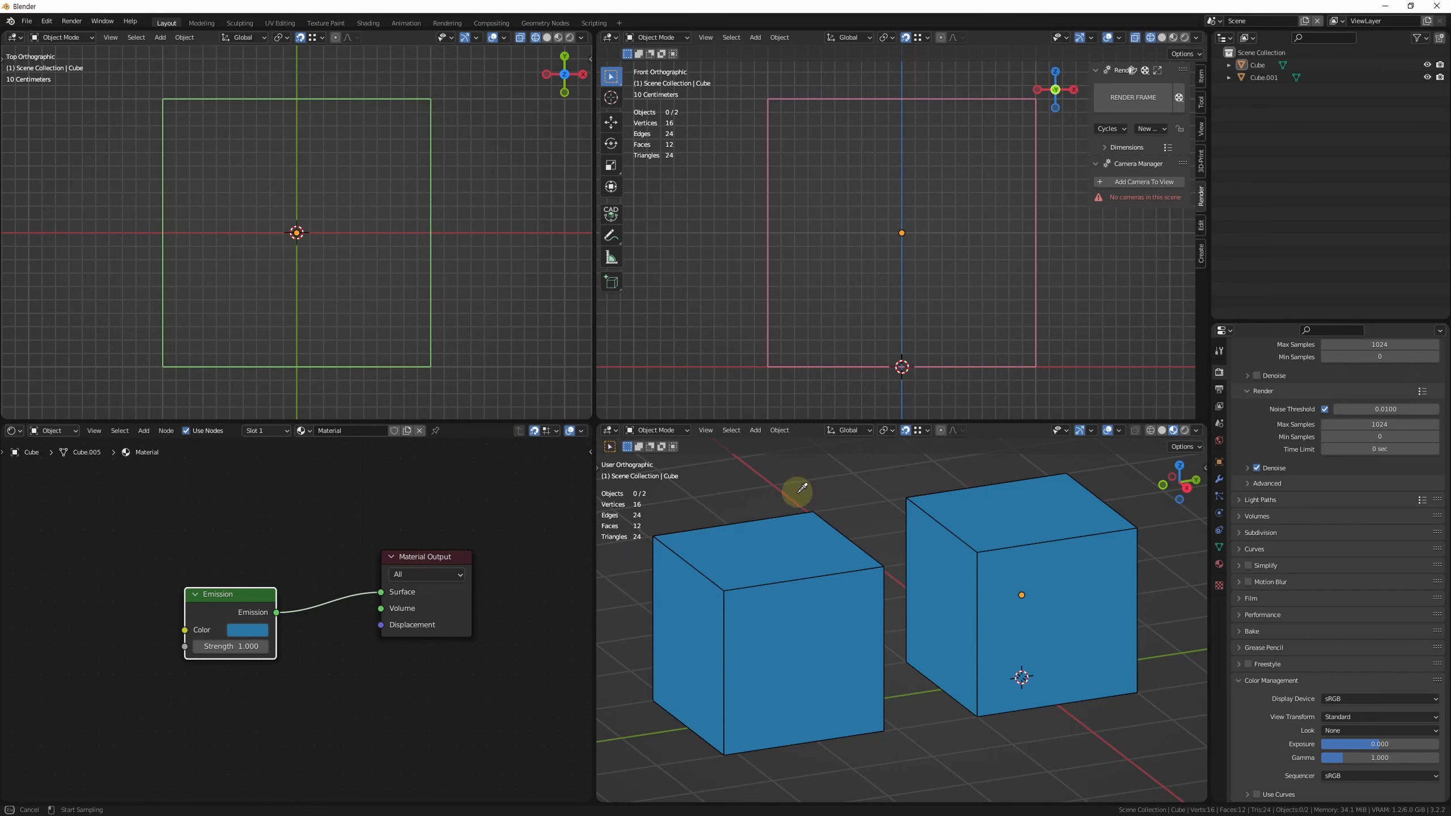
{"action": "left_click_drag", "start_coordinate": [801, 487], "coordinate": [774, 511]}
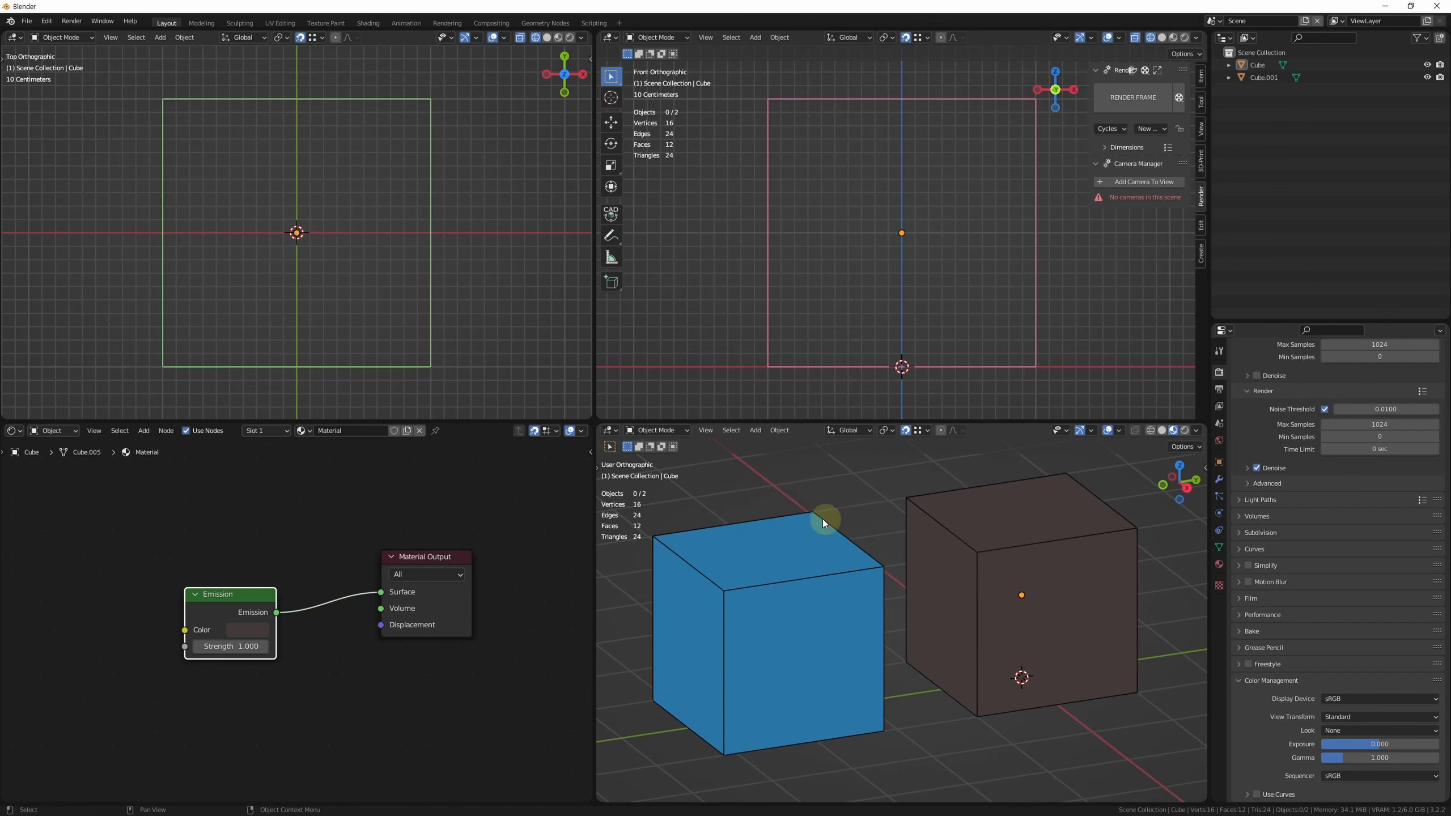
Step: Resample the brown cube's Emission colour as an average across the blue cube's lower front edge and the background, and deselect the cube
{"action": "left_click", "coordinate": [994, 633]}
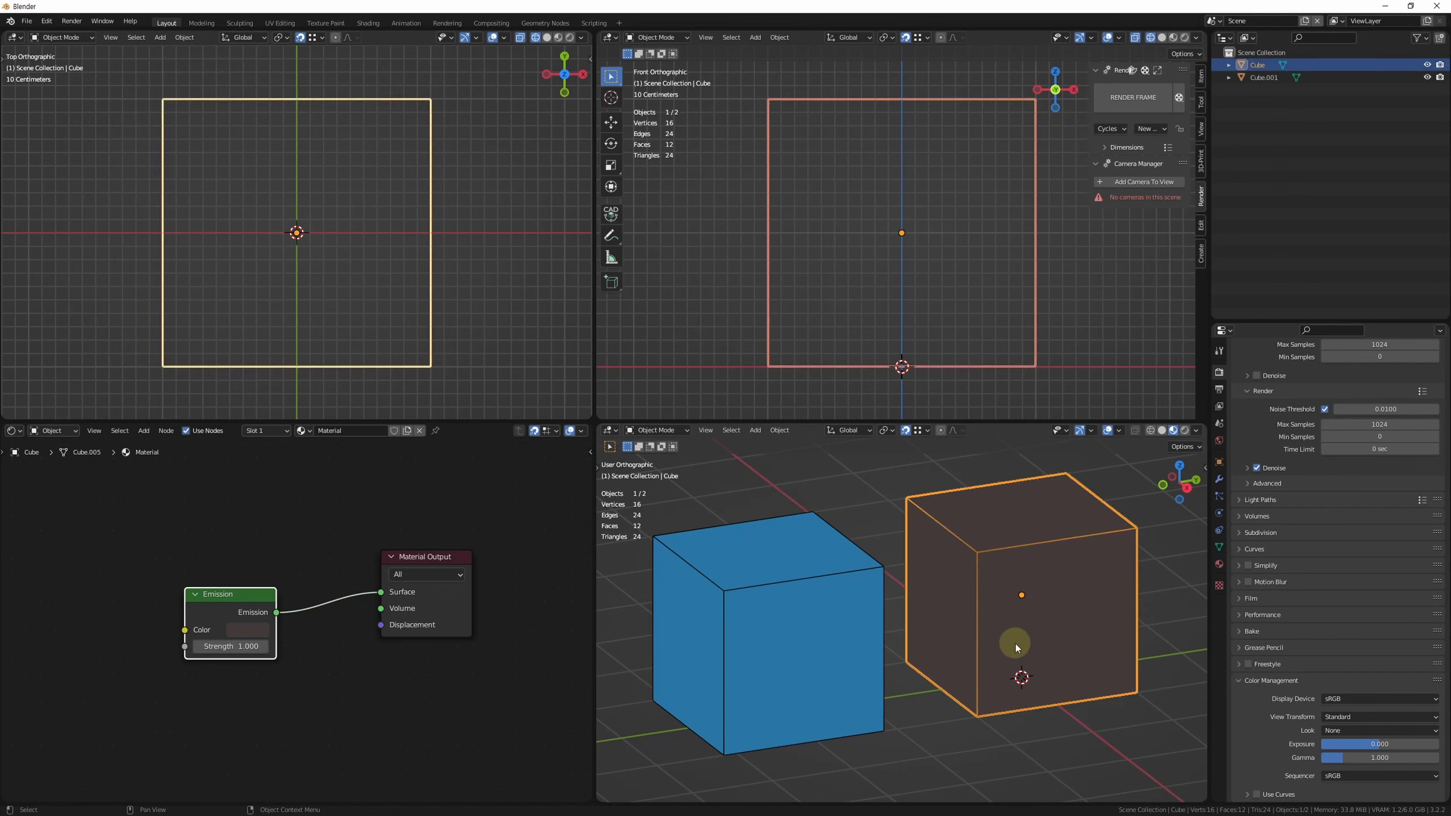
{"action": "left_click", "coordinate": [250, 630]}
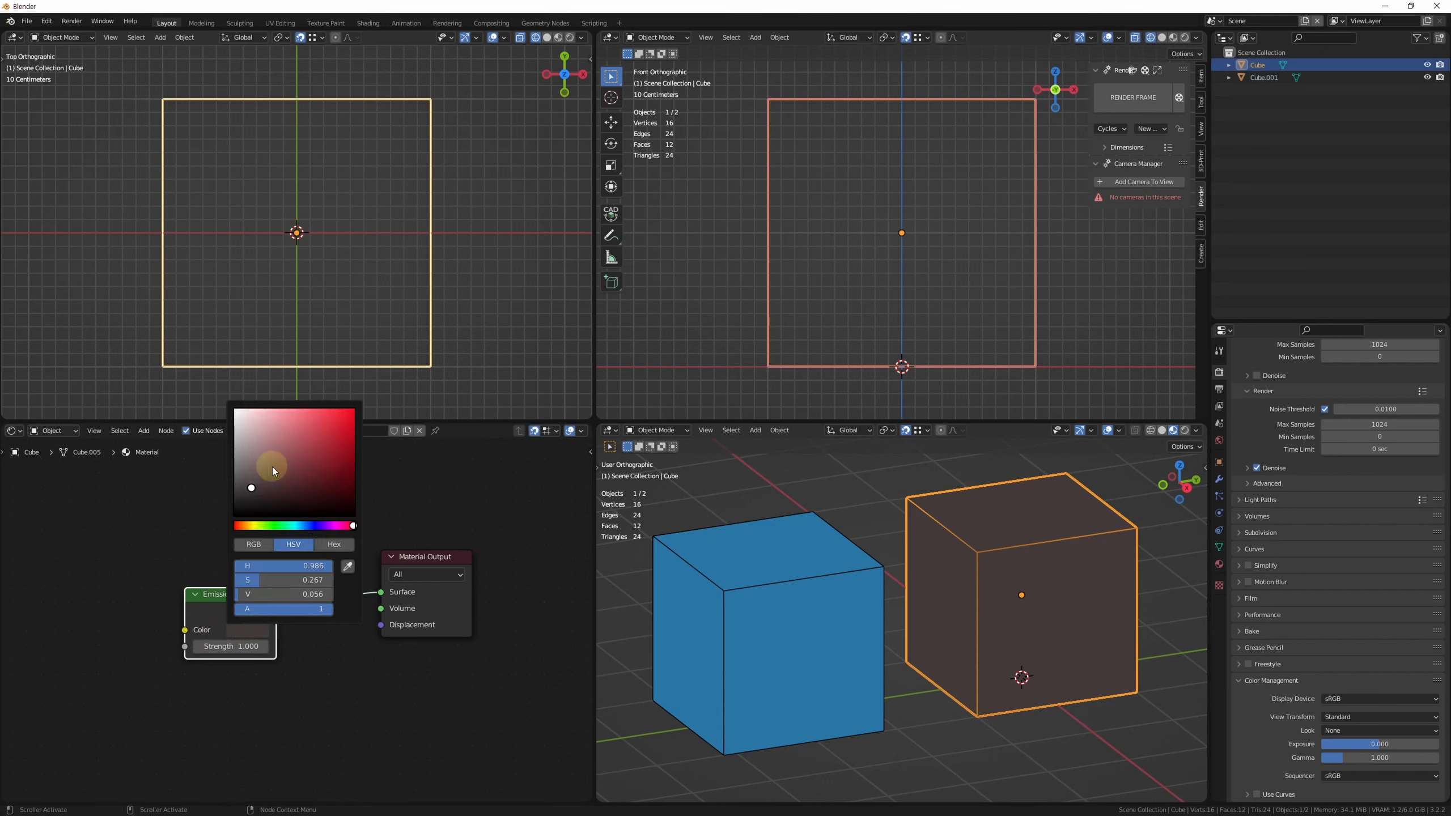
{"action": "left_click", "coordinate": [347, 566]}
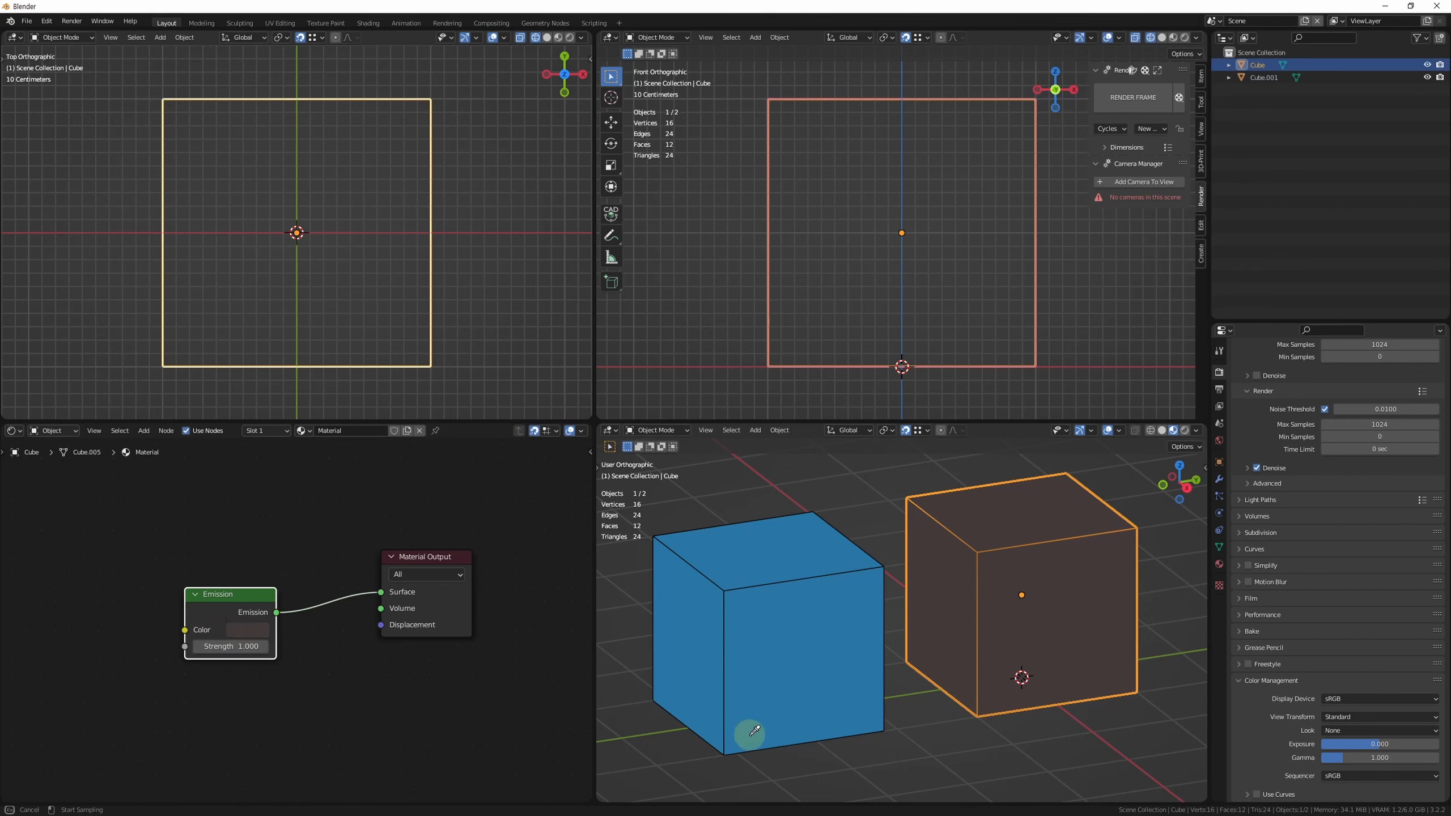
{"action": "left_click", "coordinate": [767, 722]}
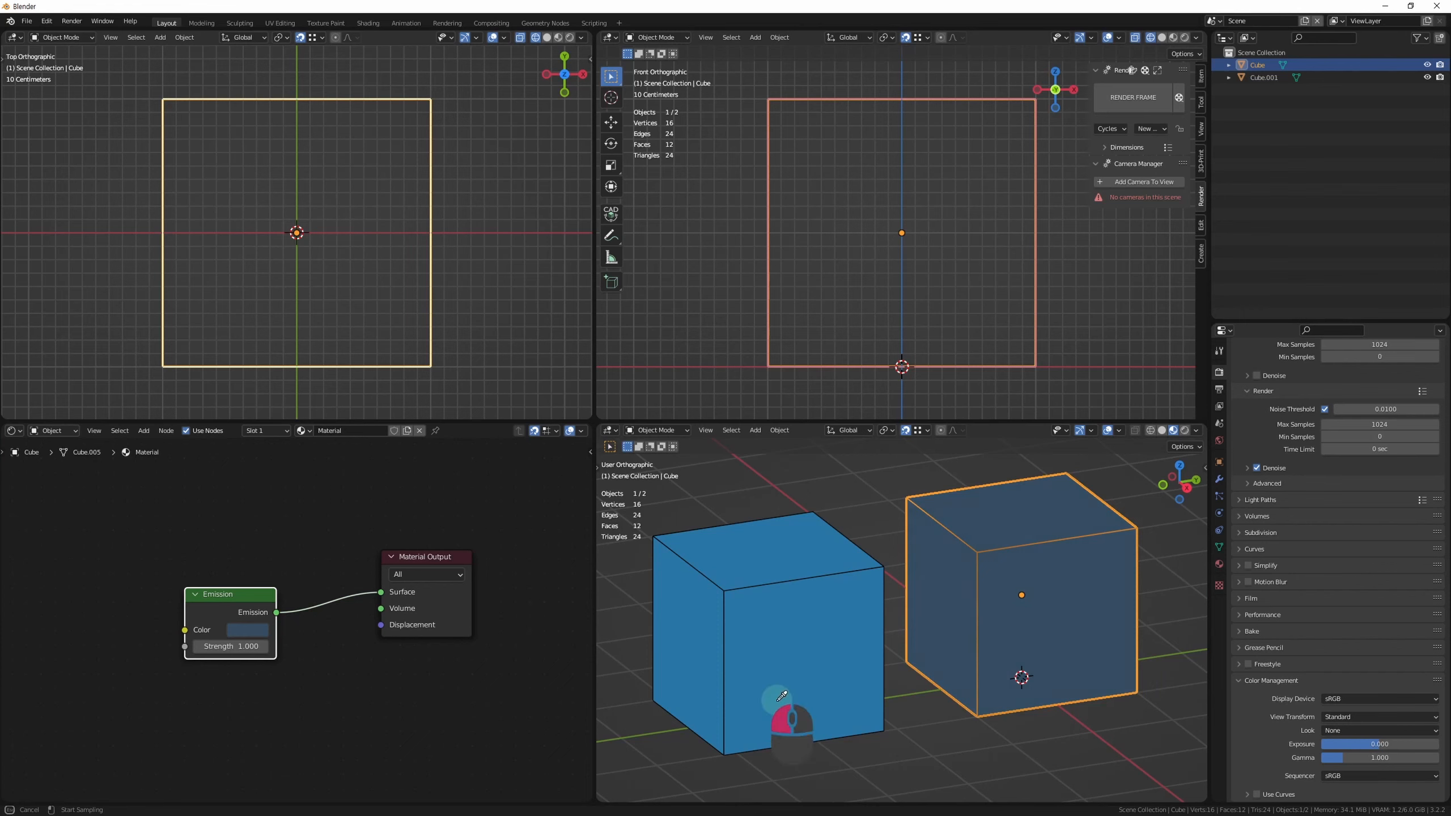
{"action": "left_click", "coordinate": [789, 758]}
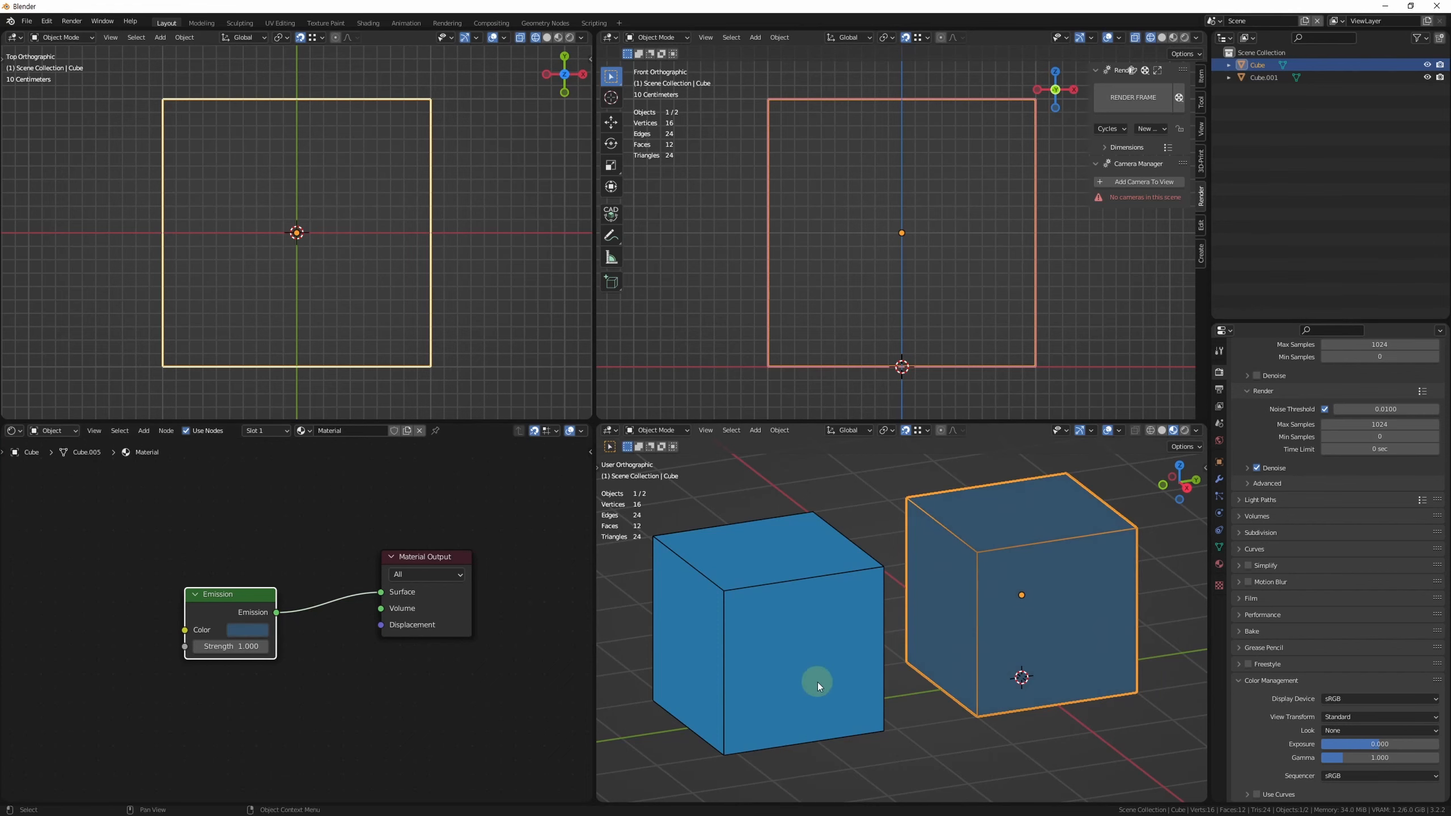
{"action": "left_click", "coordinate": [919, 775]}
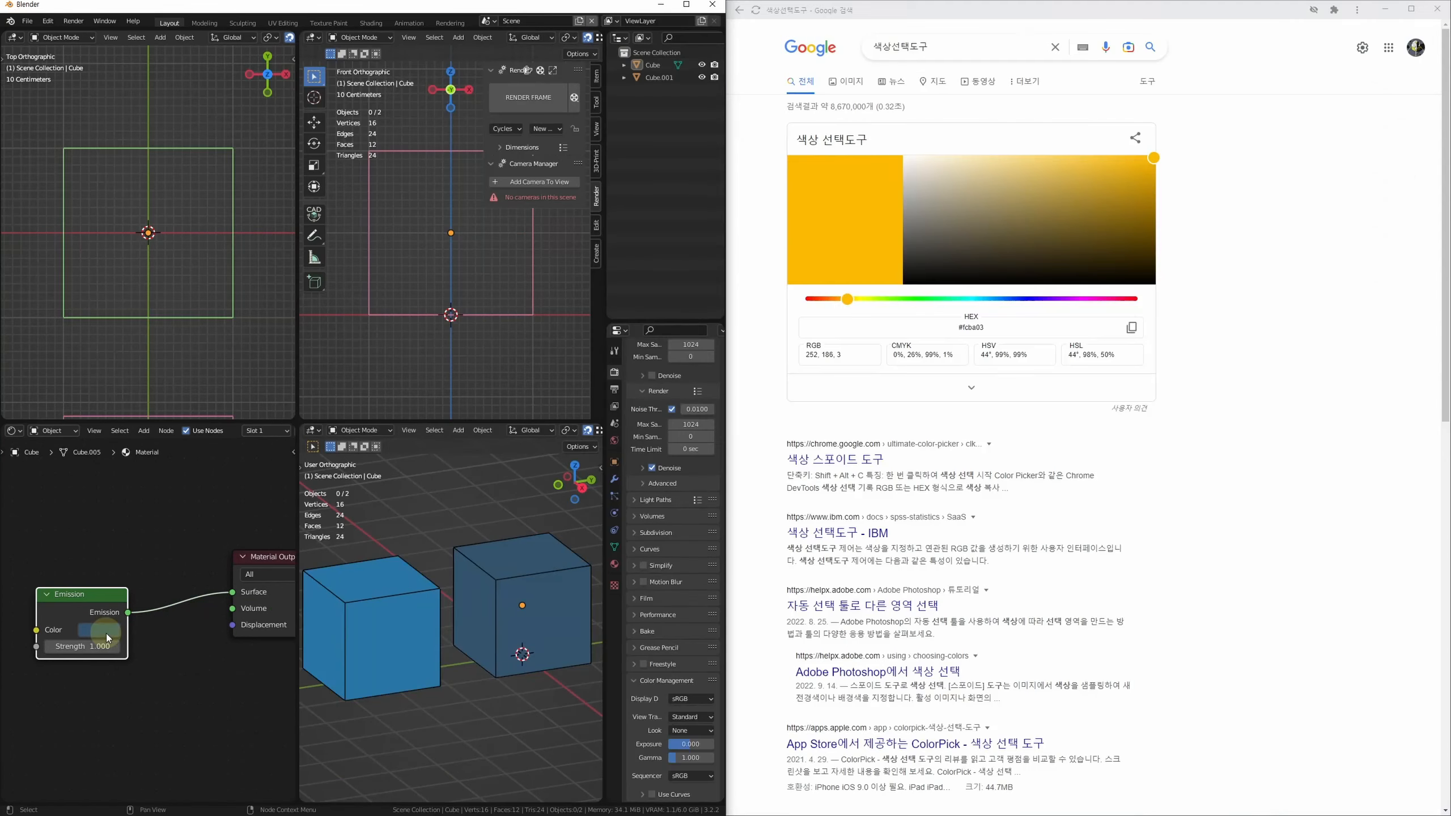
Step: Try to sample the Emission colour from the browser's Google colour-picker swatch, outside the Blender window, with the eyedropper
{"action": "left_click", "coordinate": [115, 629]}
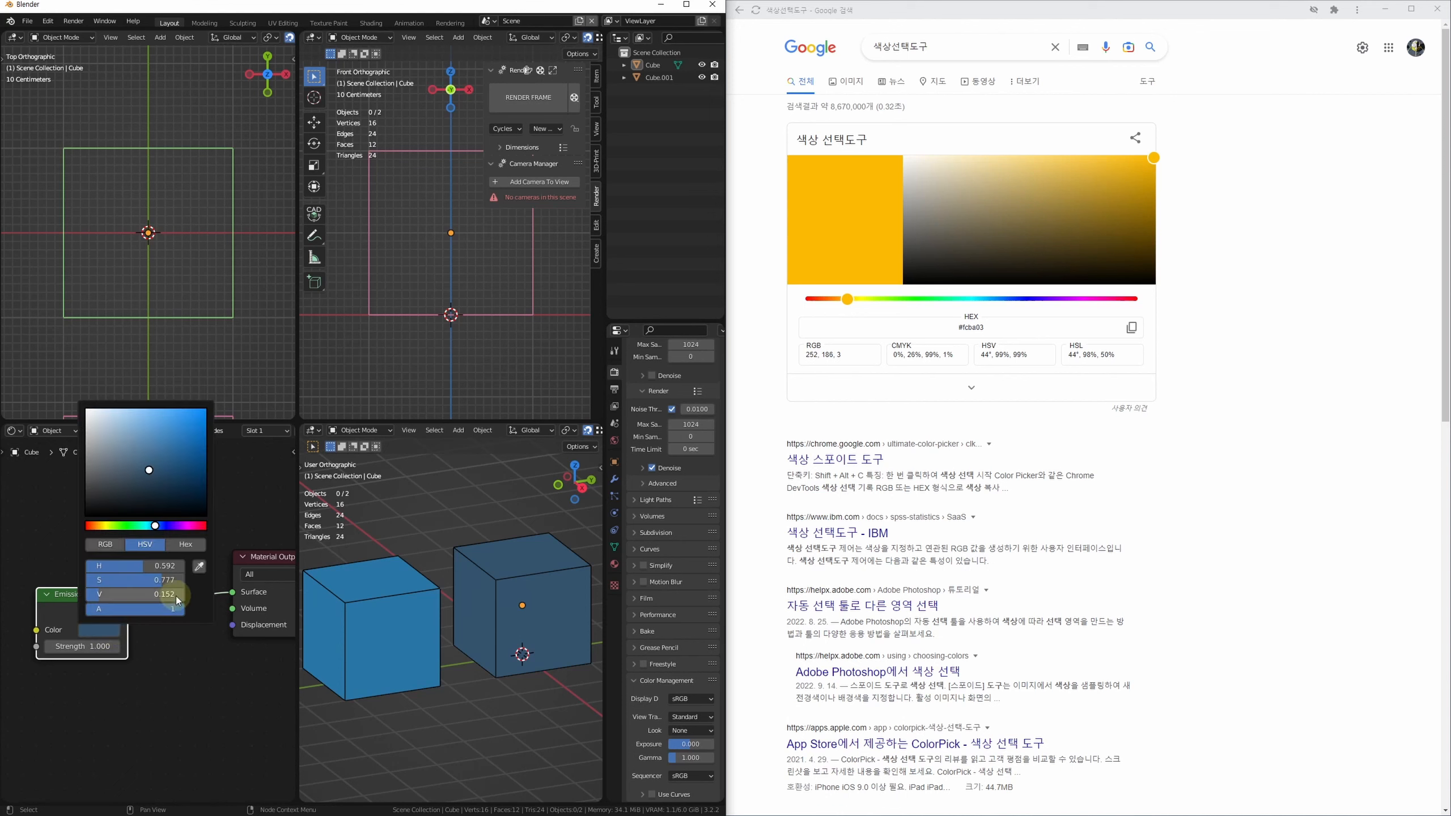
{"action": "left_click", "coordinate": [203, 563]}
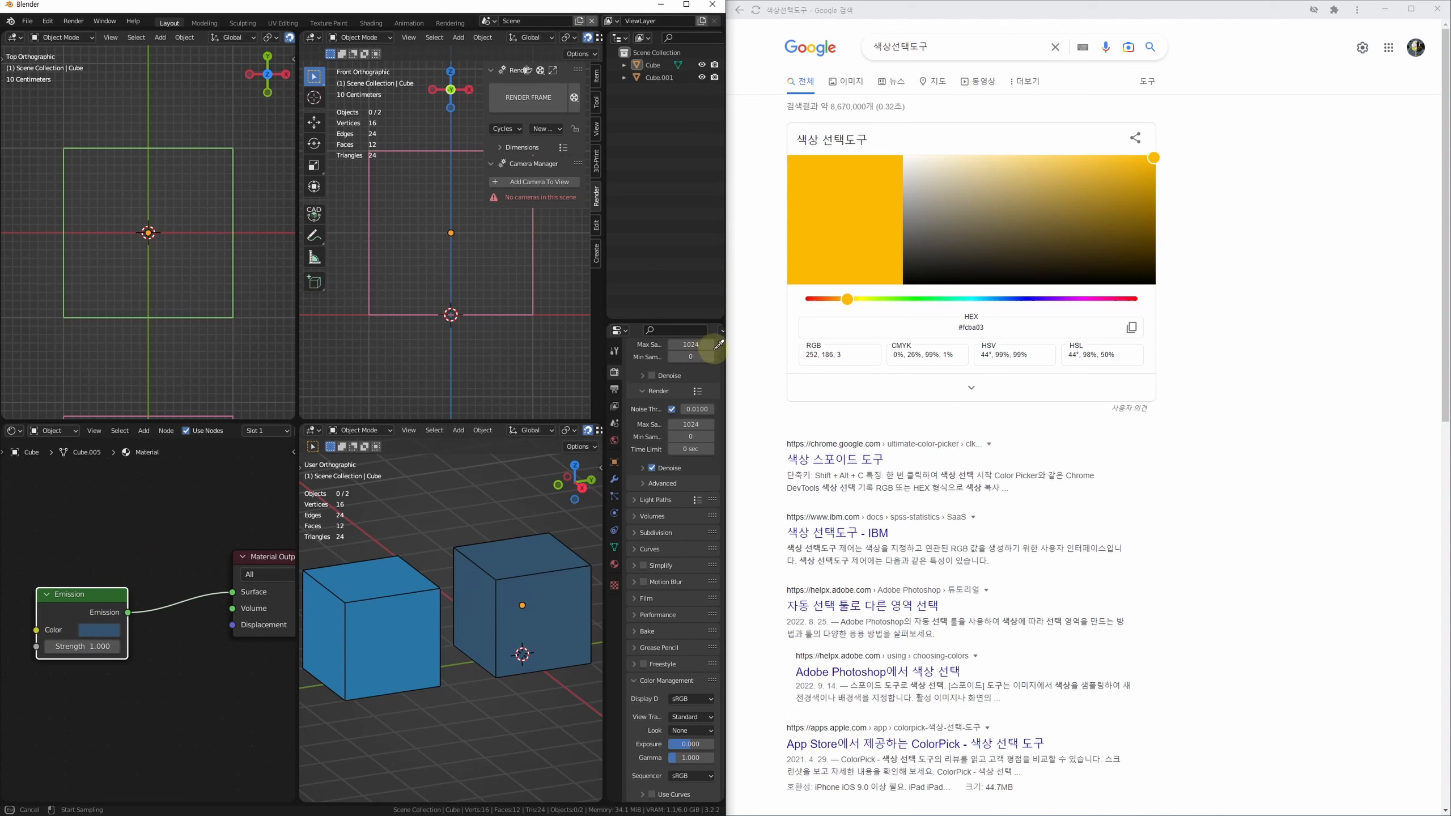
{"action": "left_click", "coordinate": [866, 223]}
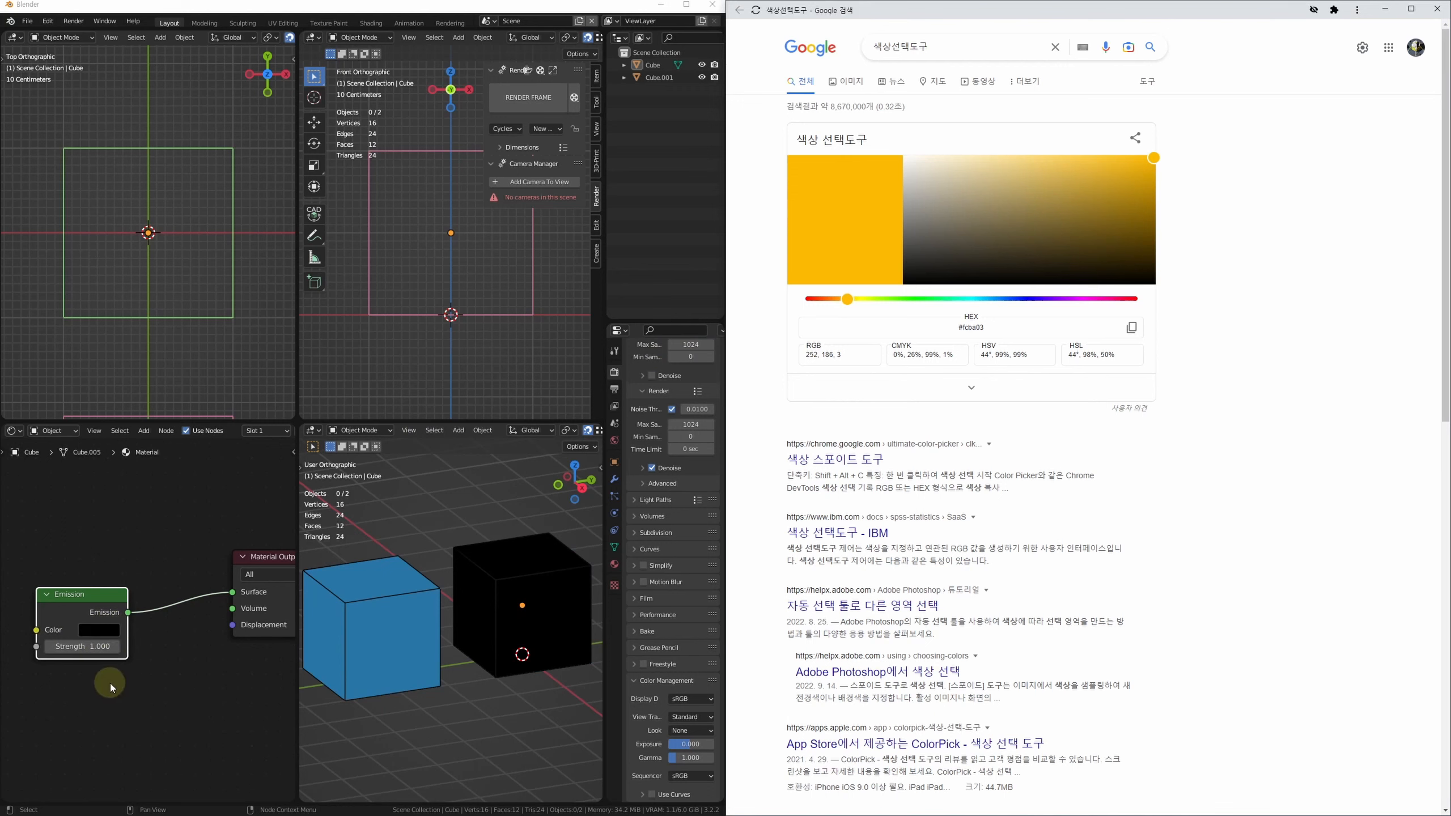
Step: Copy the orange's HEX code from the browser's colour picker and set the Emission node's colour to Hex FCBA03
{"action": "middle_click_drag", "start_coordinate": [111, 684], "coordinate": [144, 680]}
{"action": "scroll", "coordinate": [138, 670], "scroll_direction": "up", "scroll_amount": 3}
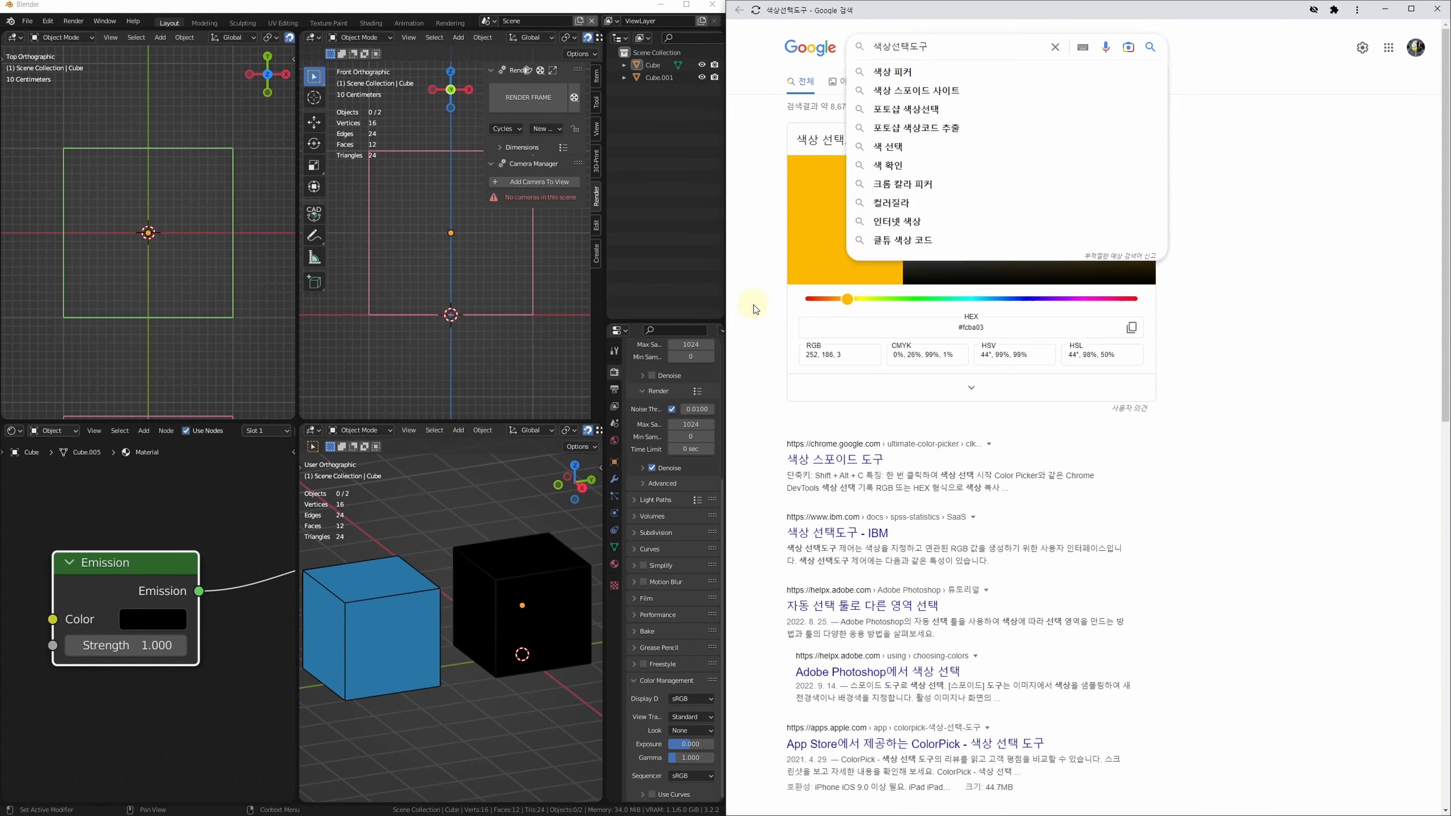
{"action": "left_click", "coordinate": [749, 312]}
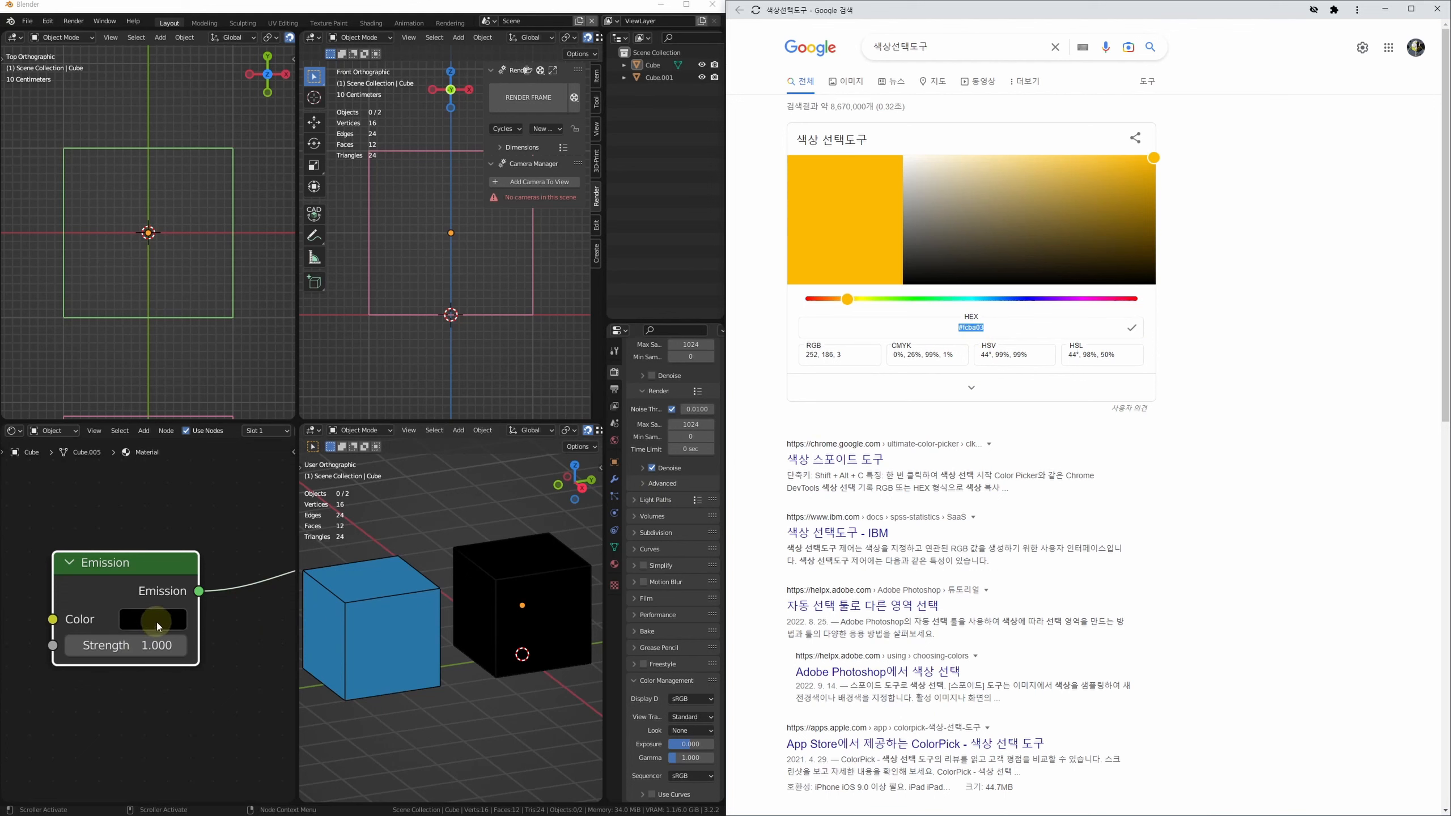
{"action": "left_click", "coordinate": [163, 712]}
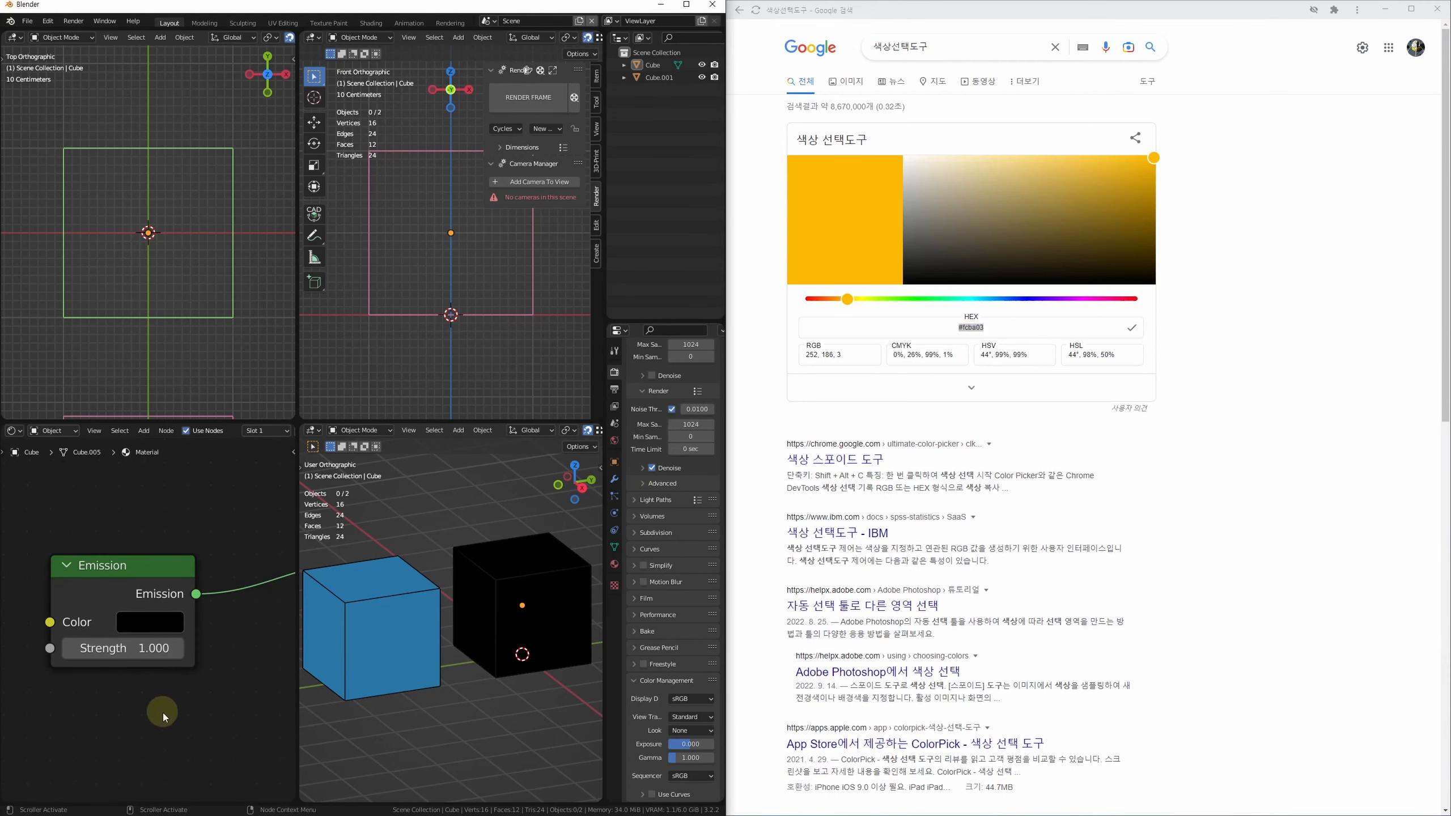
{"action": "left_click", "coordinate": [163, 622]}
{"action": "left_click", "coordinate": [289, 486]}
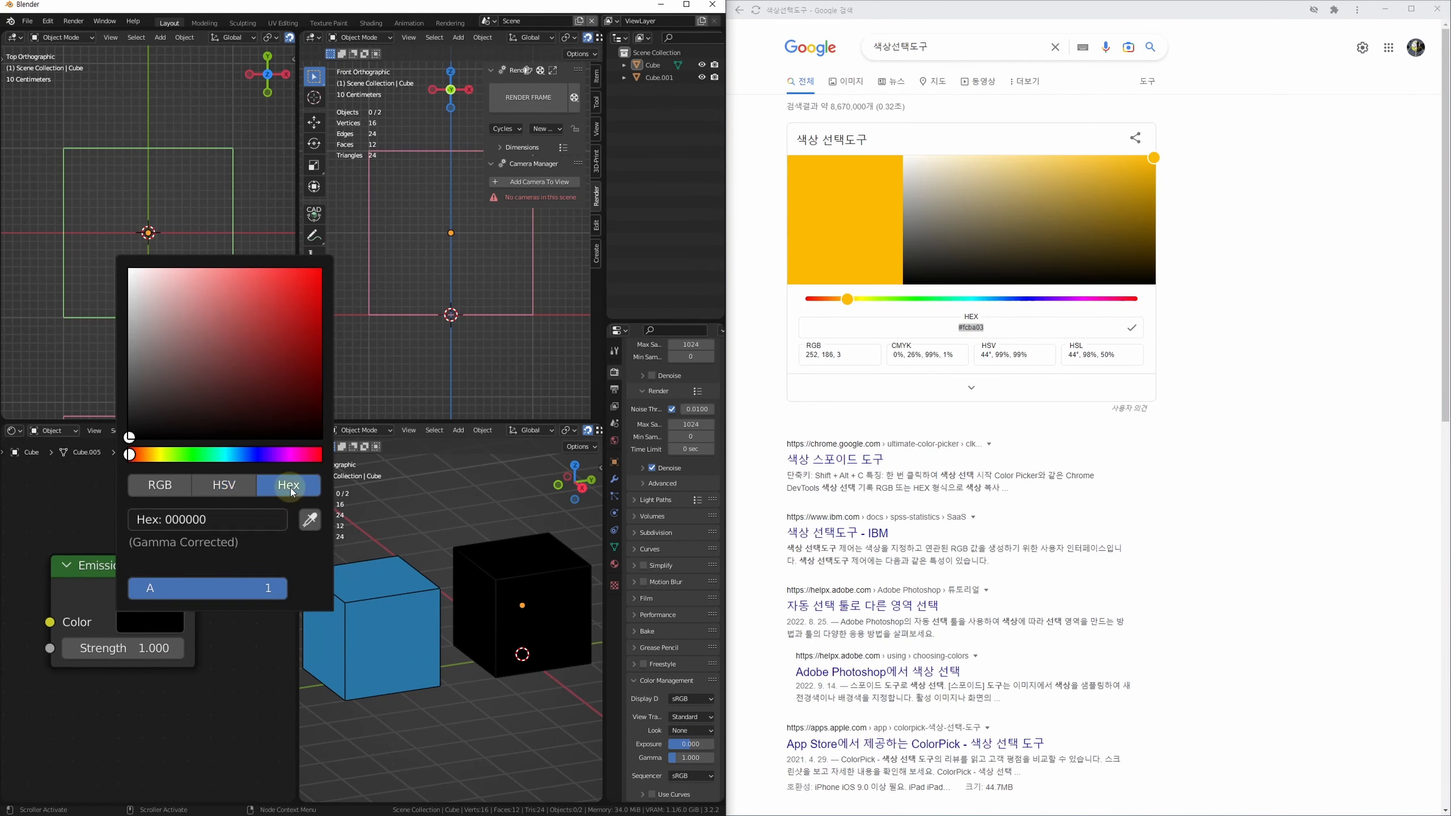
{"action": "left_click", "coordinate": [226, 522]}
{"action": "type", "text": "#fcba03"}
{"action": "key", "text": "Return"}
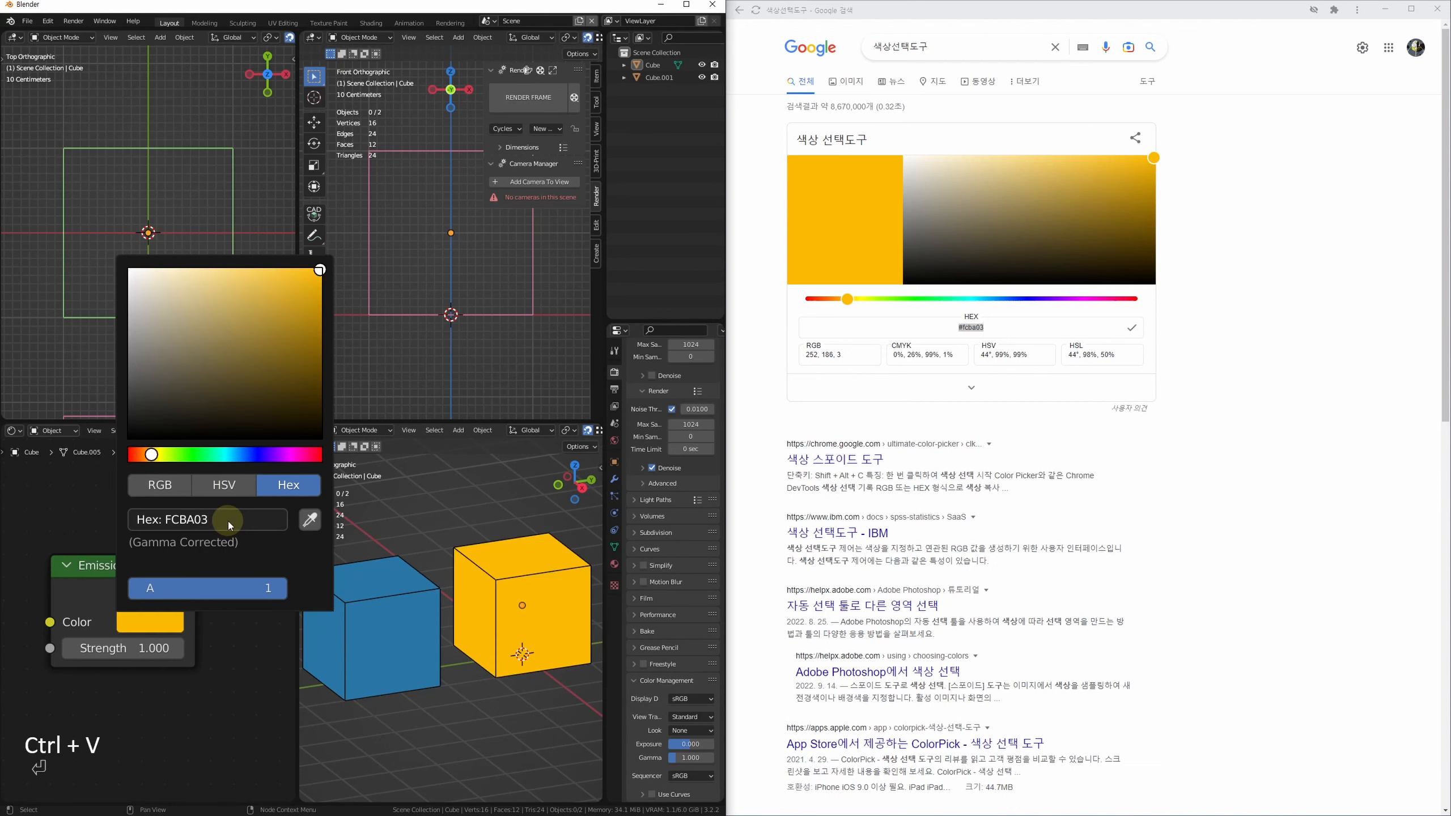
Step: Examine the orange's RGB values in the browser's colour picker and compare them with the Emission node's colour
{"action": "left_click", "coordinate": [936, 355]}
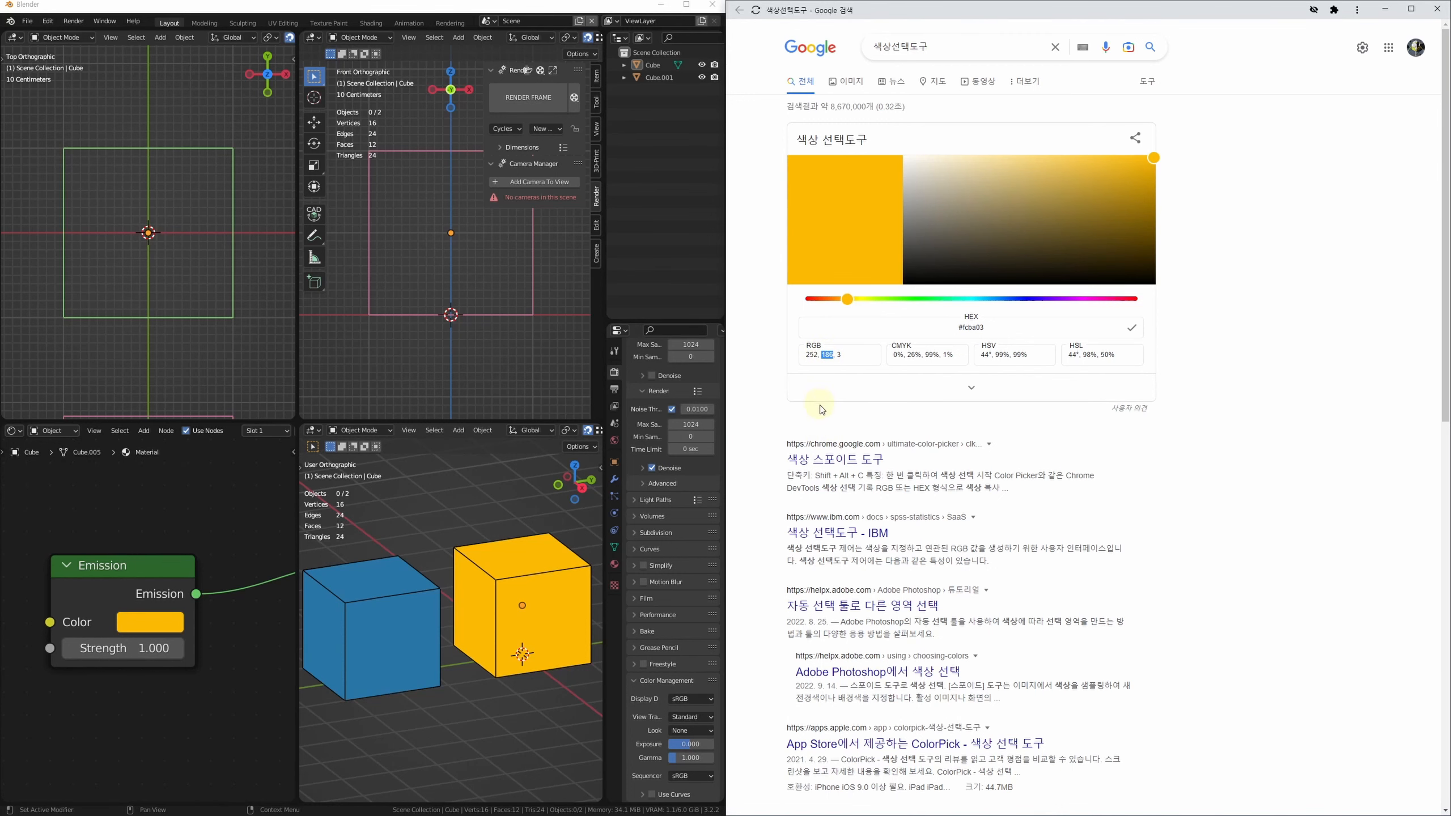
{"action": "middle_click_drag", "start_coordinate": [202, 665], "coordinate": [213, 672]}
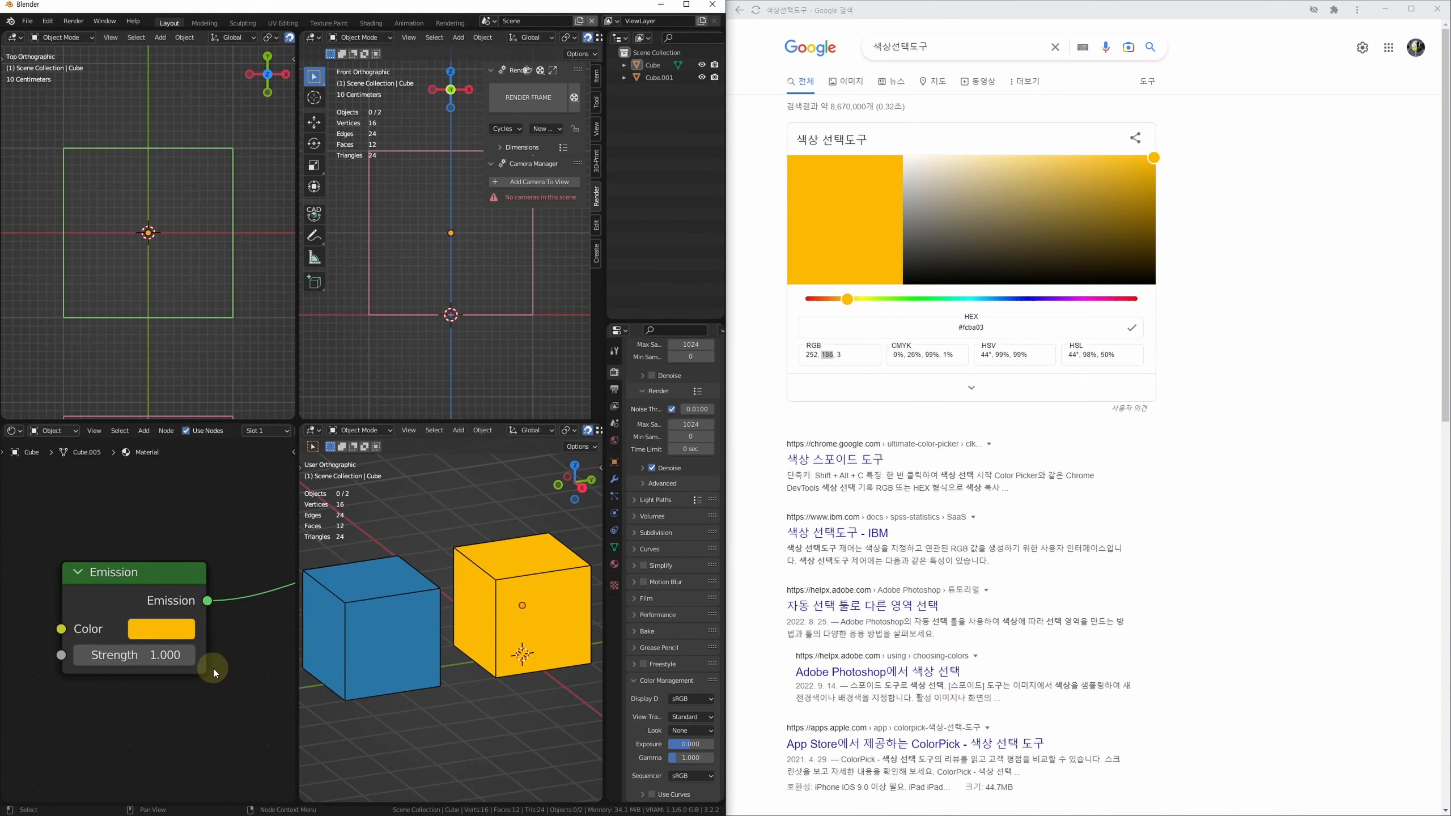
{"action": "key", "text": "alt+w"}
{"action": "middle_click_drag", "start_coordinate": [260, 526], "coordinate": [436, 539]}
{"action": "scroll", "coordinate": [383, 544], "scroll_direction": "down", "scroll_amount": 4}
{"action": "key", "text": "alt+w"}
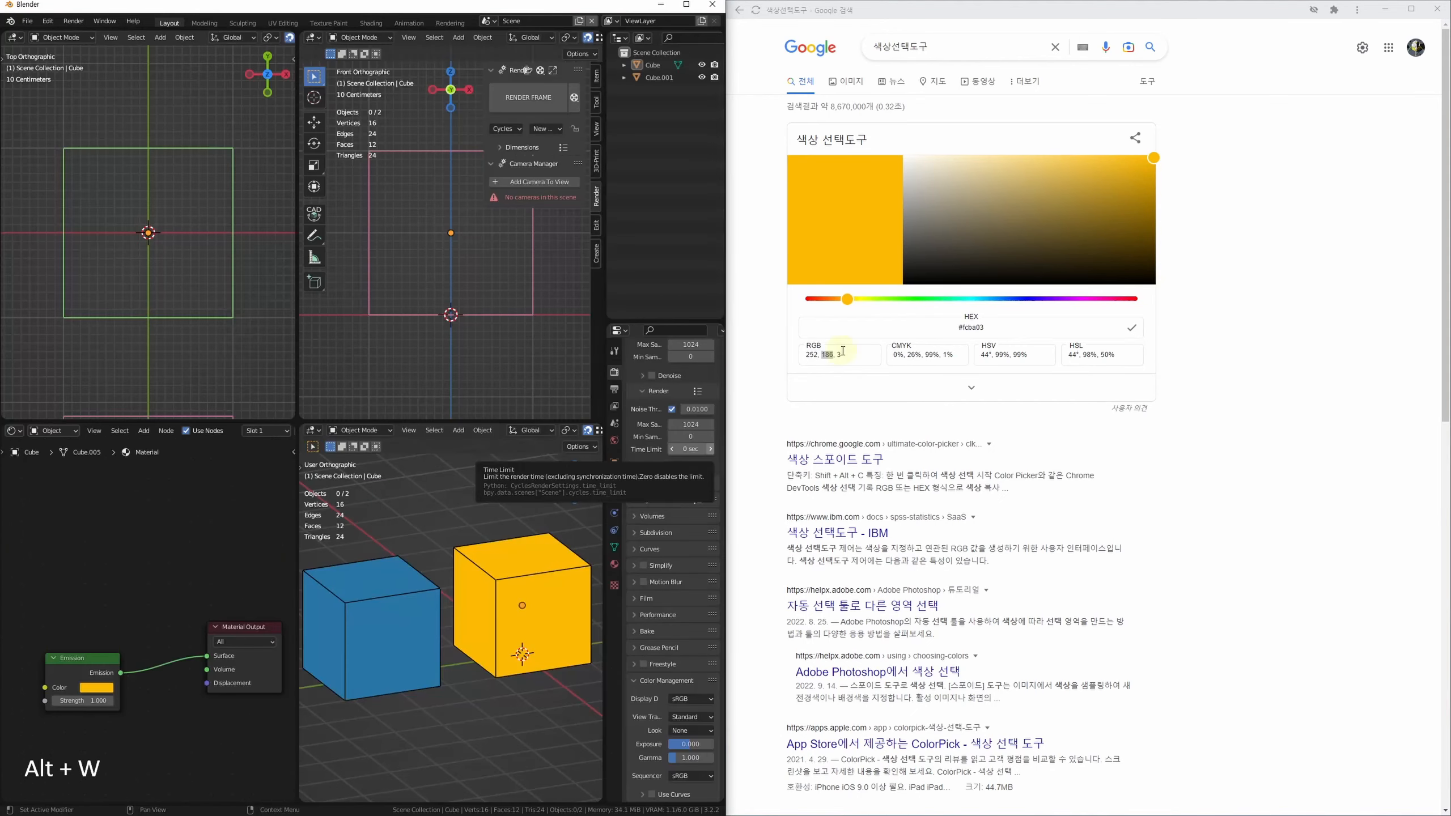
{"action": "left_click", "coordinate": [843, 351]}
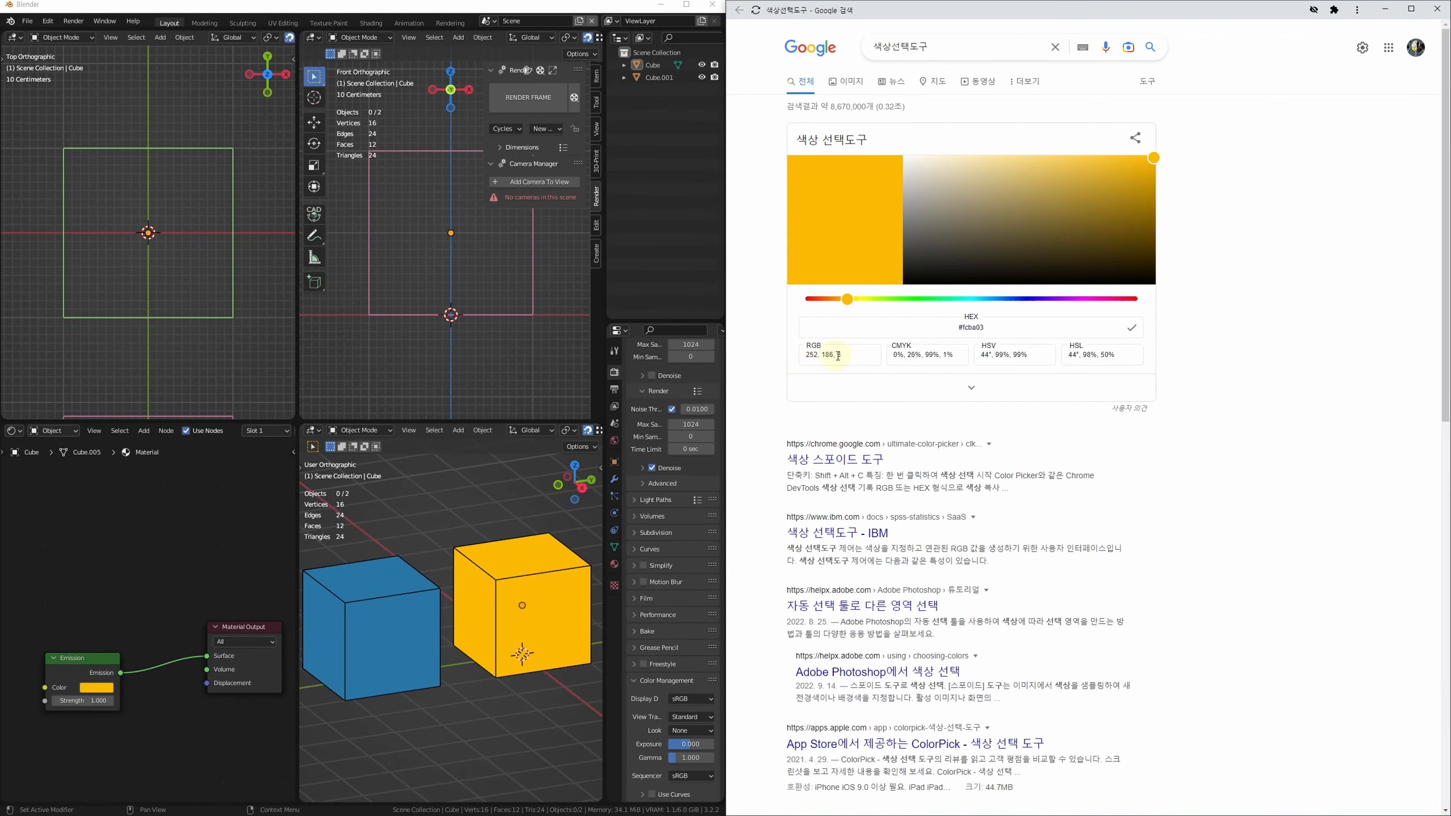
{"action": "middle_click_drag", "start_coordinate": [107, 638], "coordinate": [227, 534]}
Step: Maximise the Blender window and add a Combine RGB node to the material beside the Emission node
{"action": "left_click", "coordinate": [687, 5]}
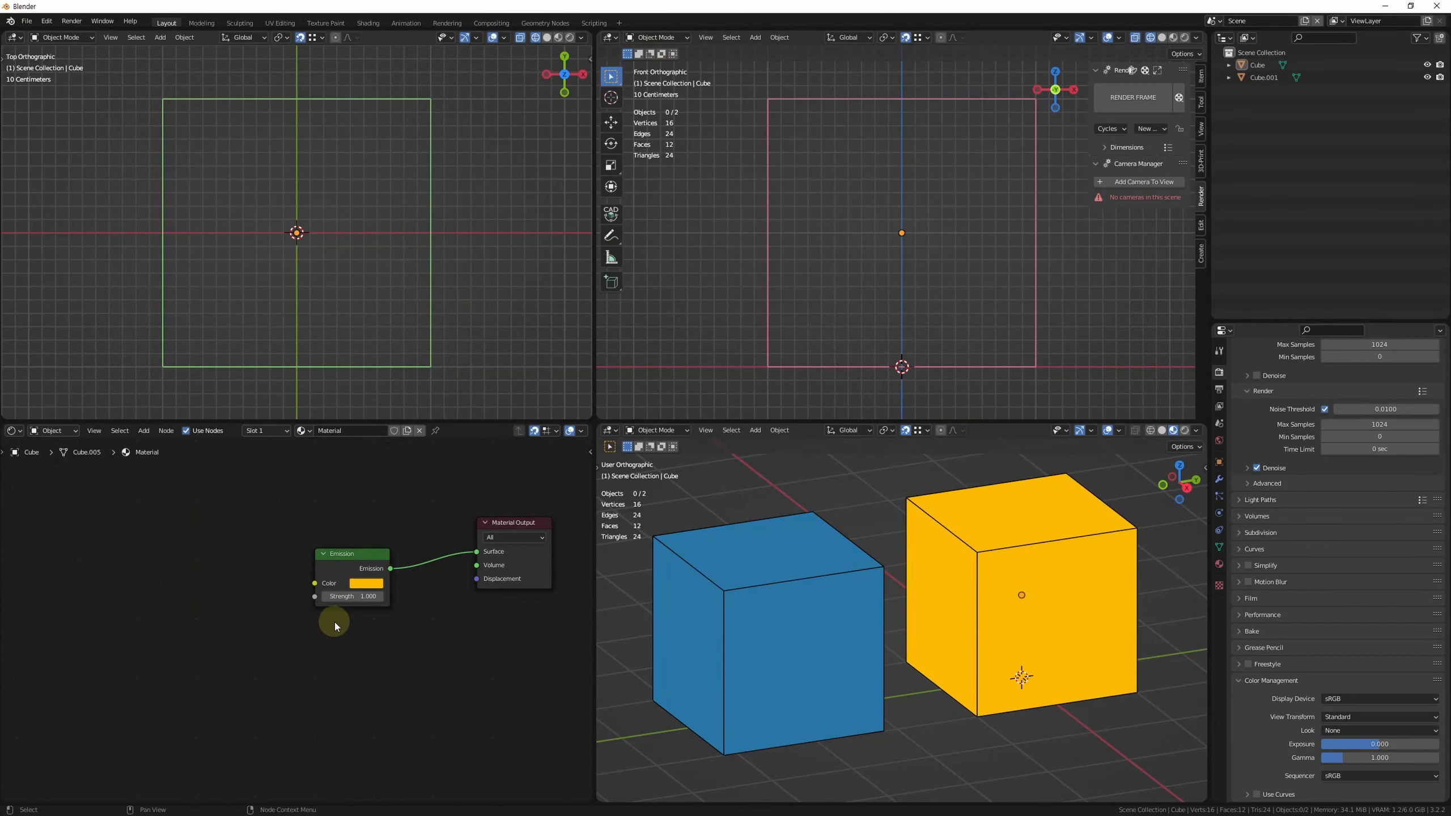
{"action": "middle_click_drag", "start_coordinate": [291, 658], "coordinate": [348, 686]}
{"action": "scroll", "coordinate": [291, 671], "scroll_direction": "up", "scroll_amount": 2}
{"action": "middle_click_drag", "start_coordinate": [192, 615], "coordinate": [280, 583]}
{"action": "key", "text": "shift+a"}
{"action": "key", "text": "s"}
{"action": "key", "text": "BackSpace"}
{"action": "key", "text": "BackSpace"}
{"action": "key", "text": "BackSpace"}
{"action": "key", "text": "BackSpace"}
{"action": "key", "text": "BackSpace"}
{"action": "key", "text": "BackSpace"}
{"action": "key", "text": "BackSpace"}
{"action": "type", "text": "gr"}
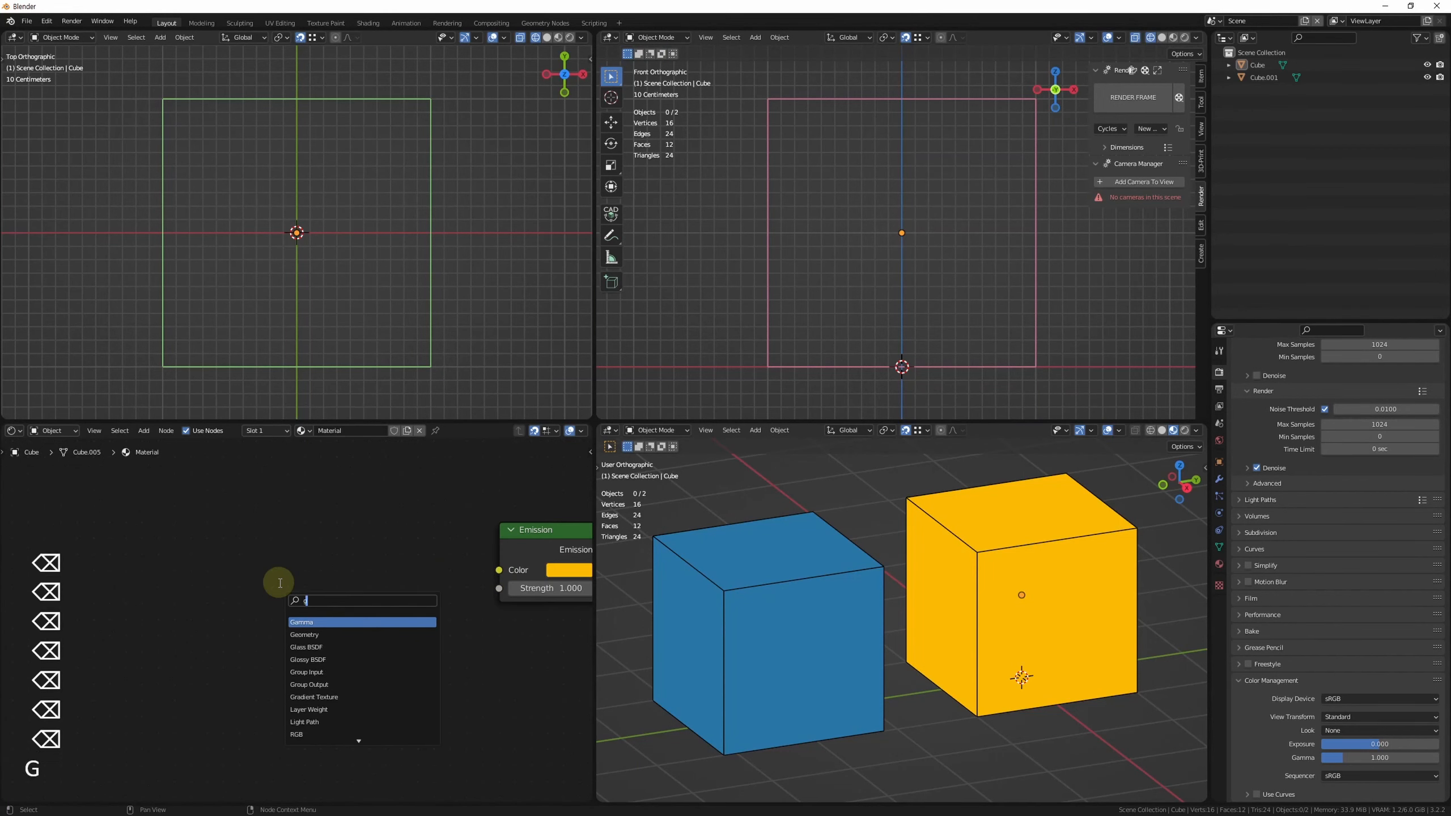
{"action": "key", "text": "BackSpace"}
{"action": "key", "text": "BackSpace"}
{"action": "type", "text": "rgb"}
{"action": "key", "text": "Down"}
{"action": "key", "text": "Down"}
{"action": "key", "text": "Down"}
{"action": "key", "text": "Down"}
{"action": "key", "text": "Down"}
{"action": "key", "text": "Up"}
{"action": "key", "text": "Up"}
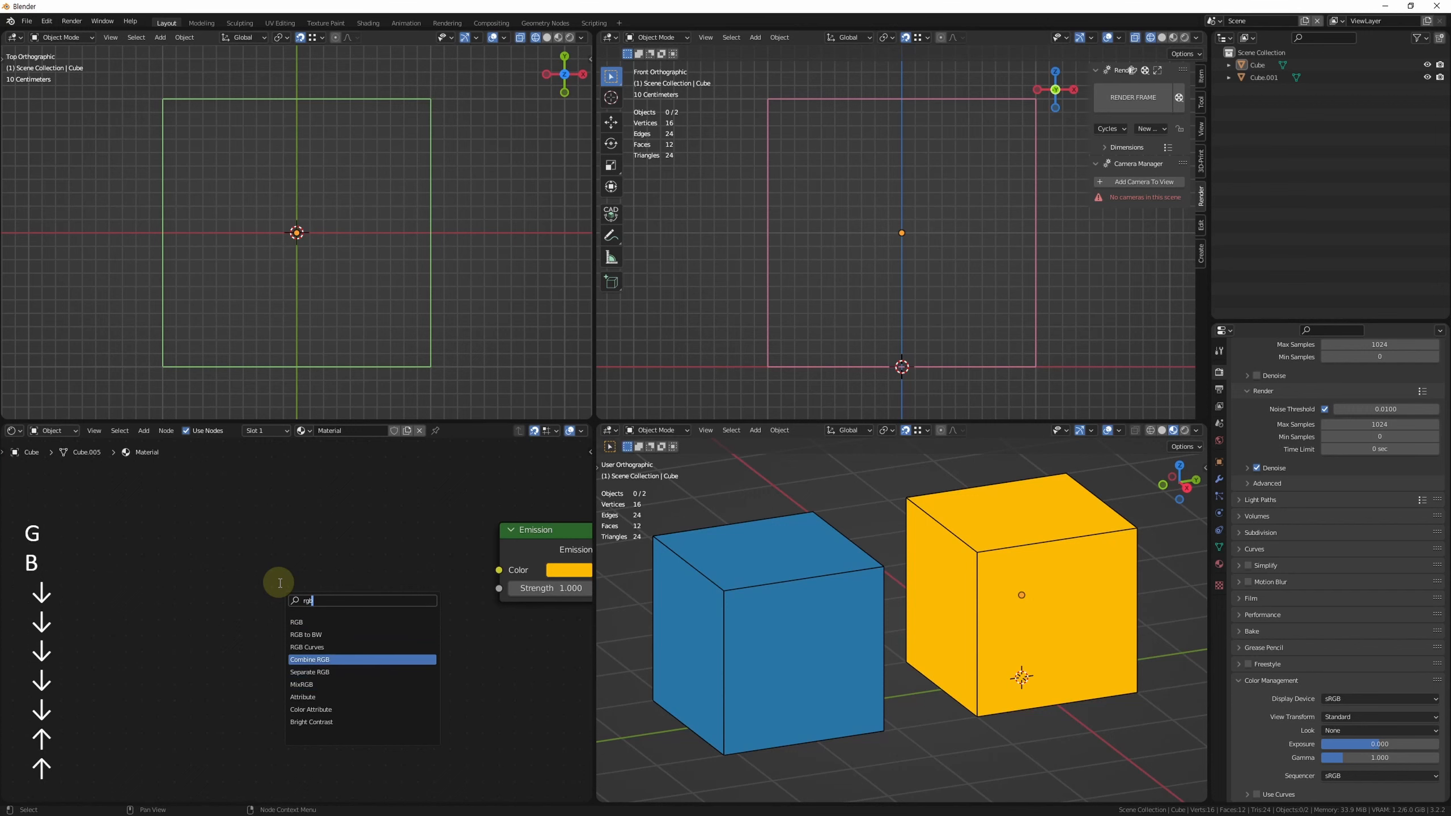
{"action": "key", "text": "Return"}
{"action": "key", "text": "Return"}
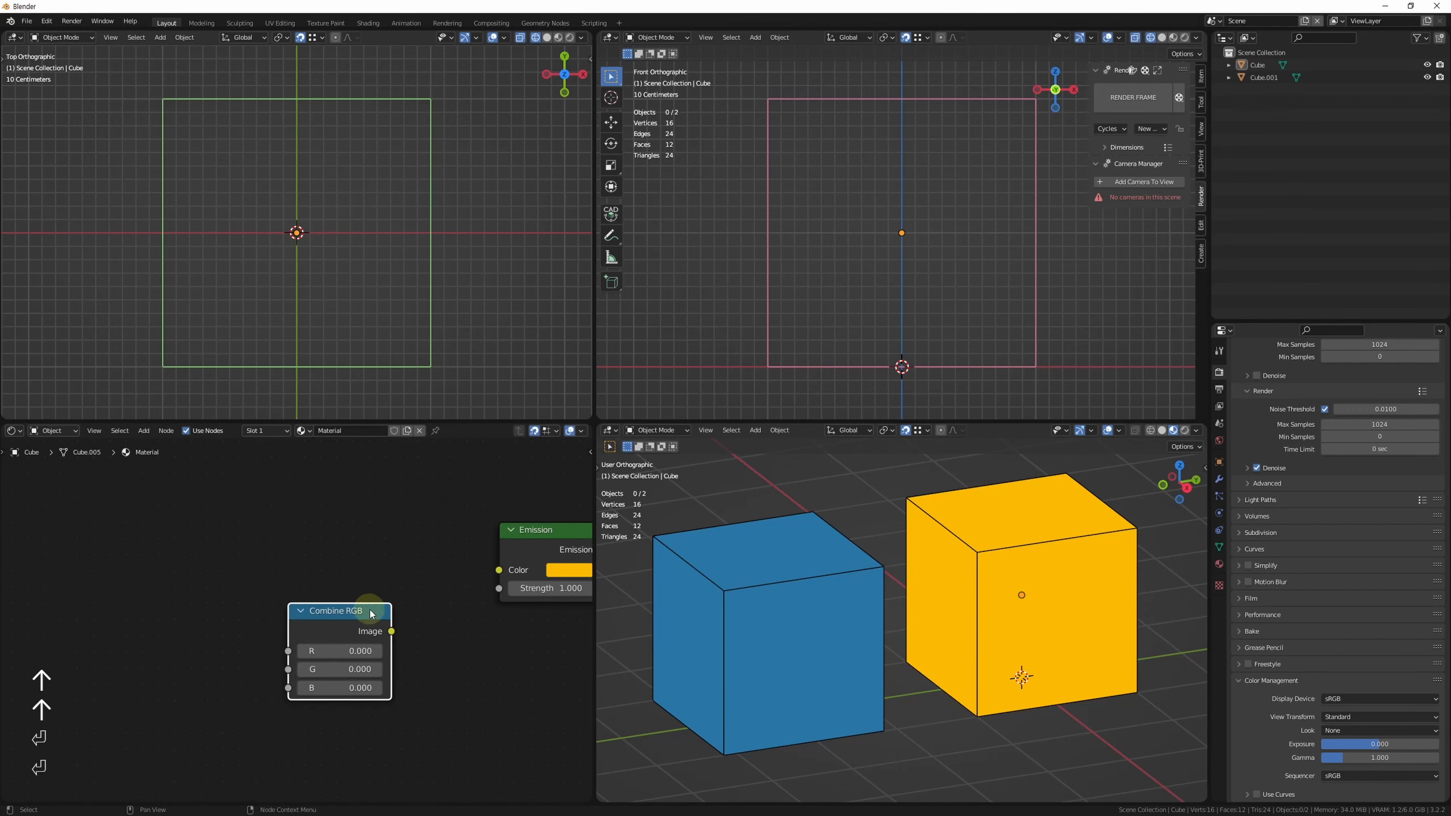
Step: Connect the Combine RGB node's Image output to the Emission node's Color input and move the node farther away from it
{"action": "left_click_drag", "start_coordinate": [325, 607], "coordinate": [499, 570]}
{"action": "middle_click_drag", "start_coordinate": [242, 561], "coordinate": [334, 546]}
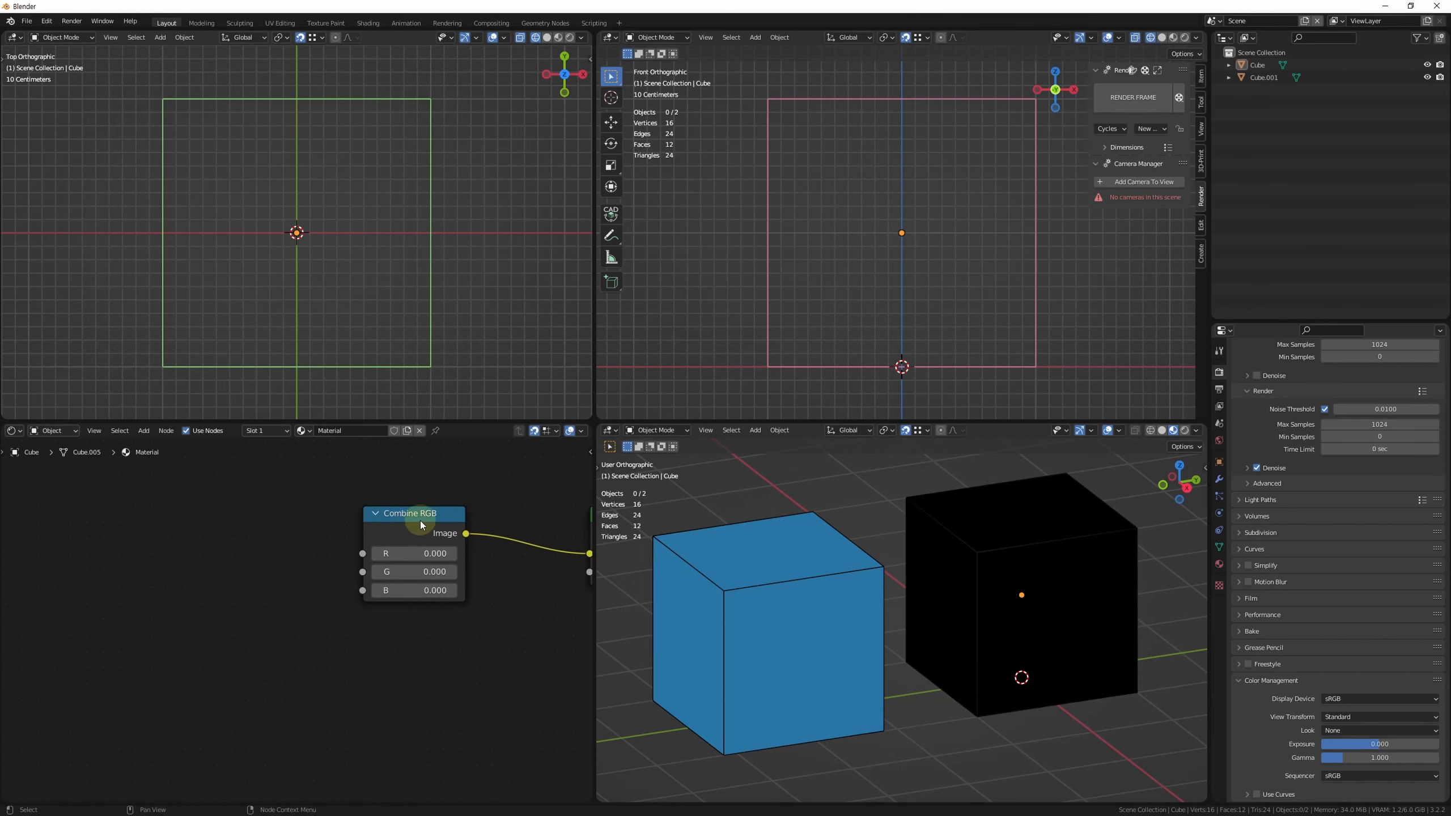
{"action": "left_click_drag", "start_coordinate": [421, 525], "coordinate": [388, 522]}
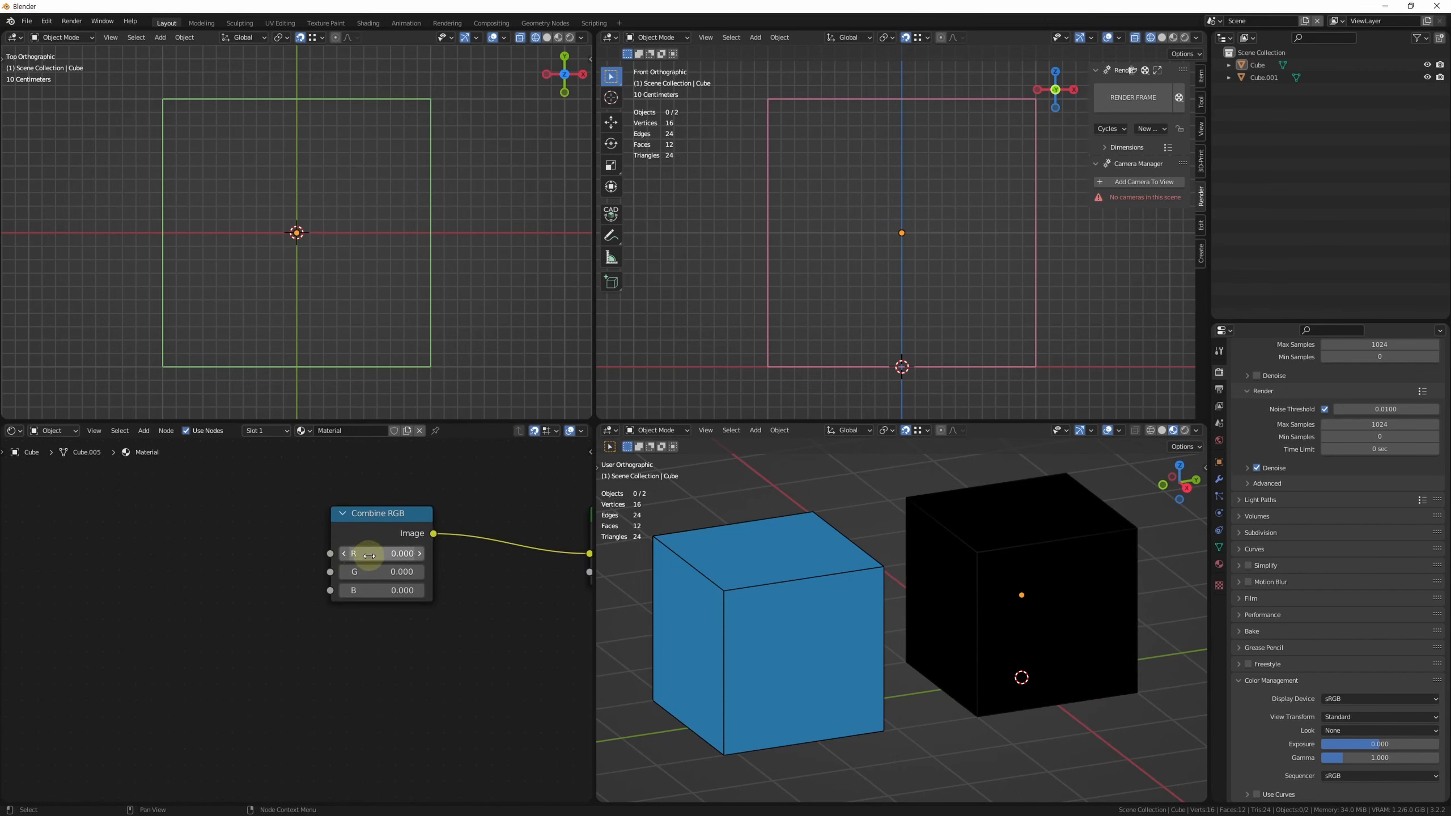
Step: Set the Combine RGB node's R, G and B values to 1.000
{"action": "left_click_drag", "start_coordinate": [369, 556], "coordinate": [509, 556]}
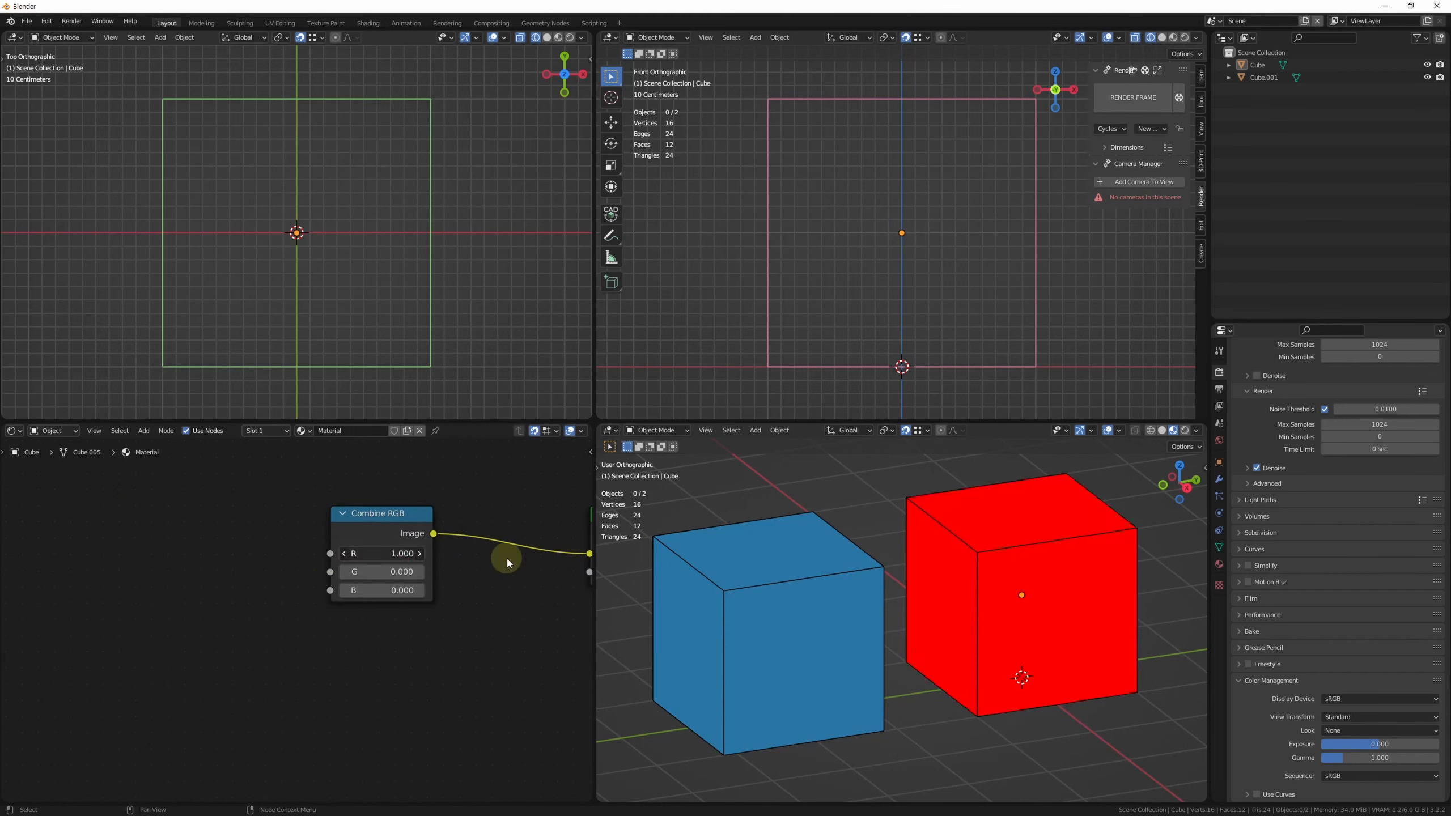
{"action": "left_click_drag", "start_coordinate": [370, 571], "coordinate": [445, 590]}
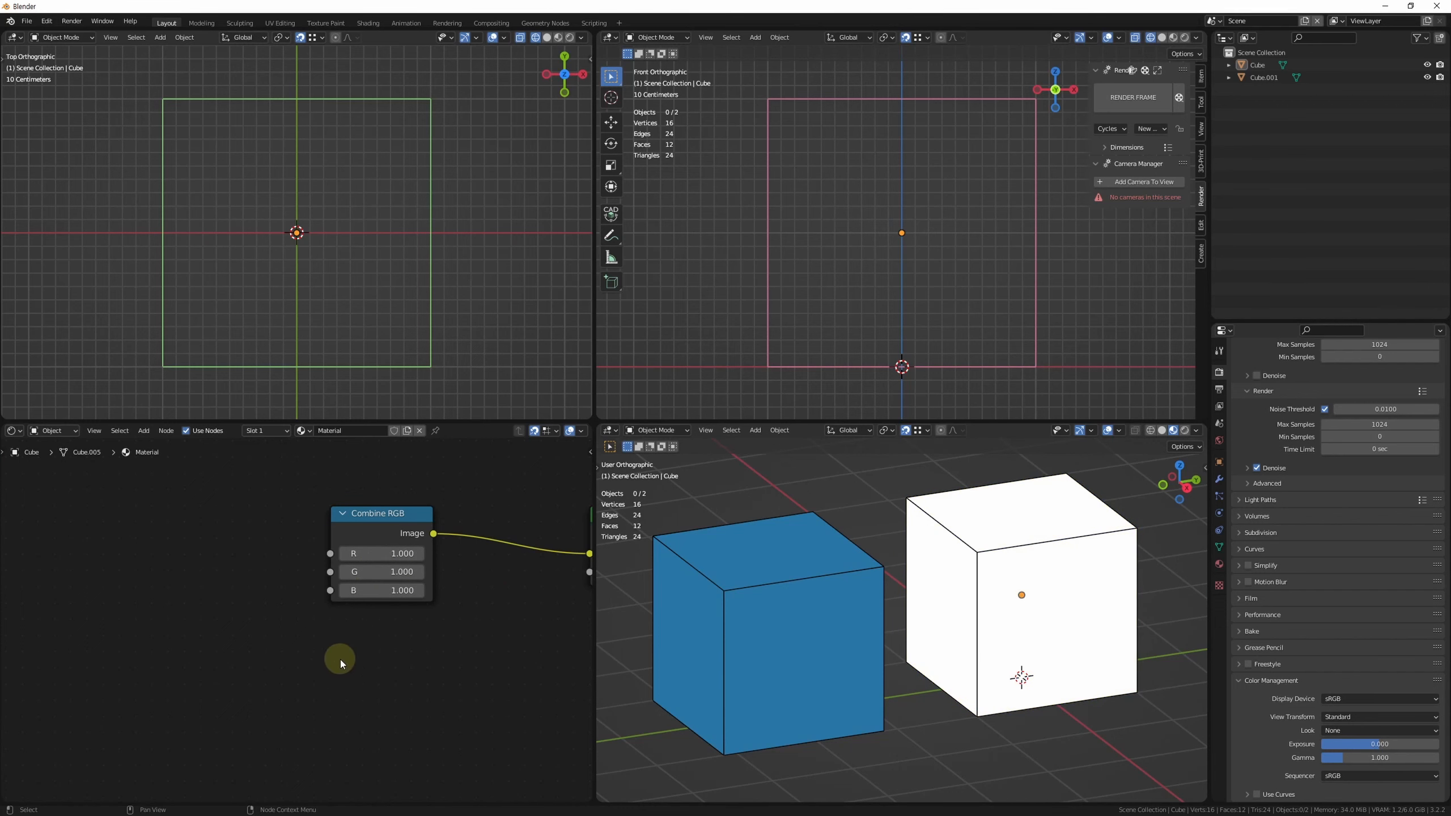
{"action": "middle_click_drag", "start_coordinate": [347, 674], "coordinate": [343, 673]}
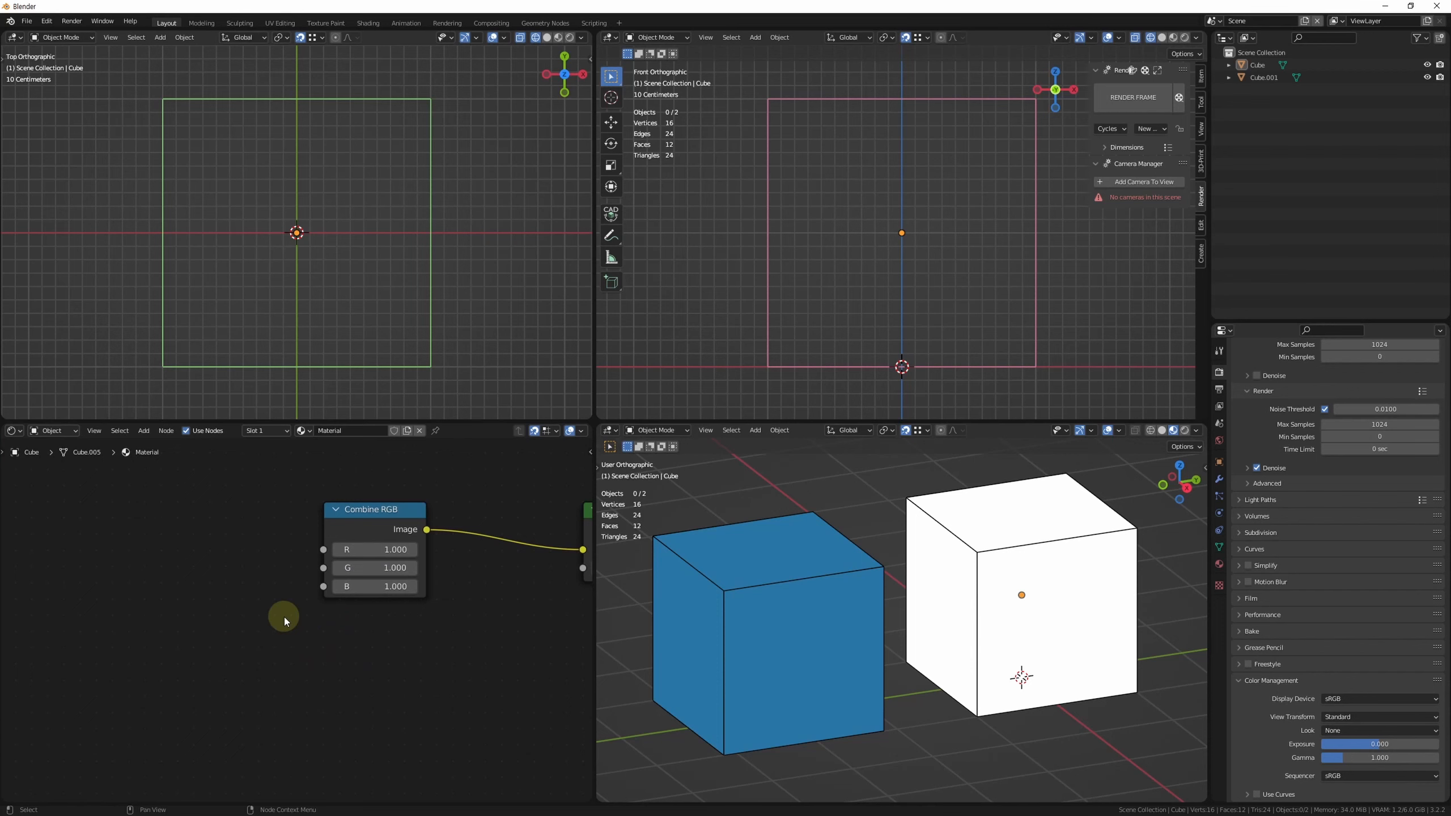
Step: Add a Math node and place it beside the input side of the Combine RGB node
{"action": "key", "text": "shift+a"}
{"action": "left_click", "coordinate": [103, 564]}
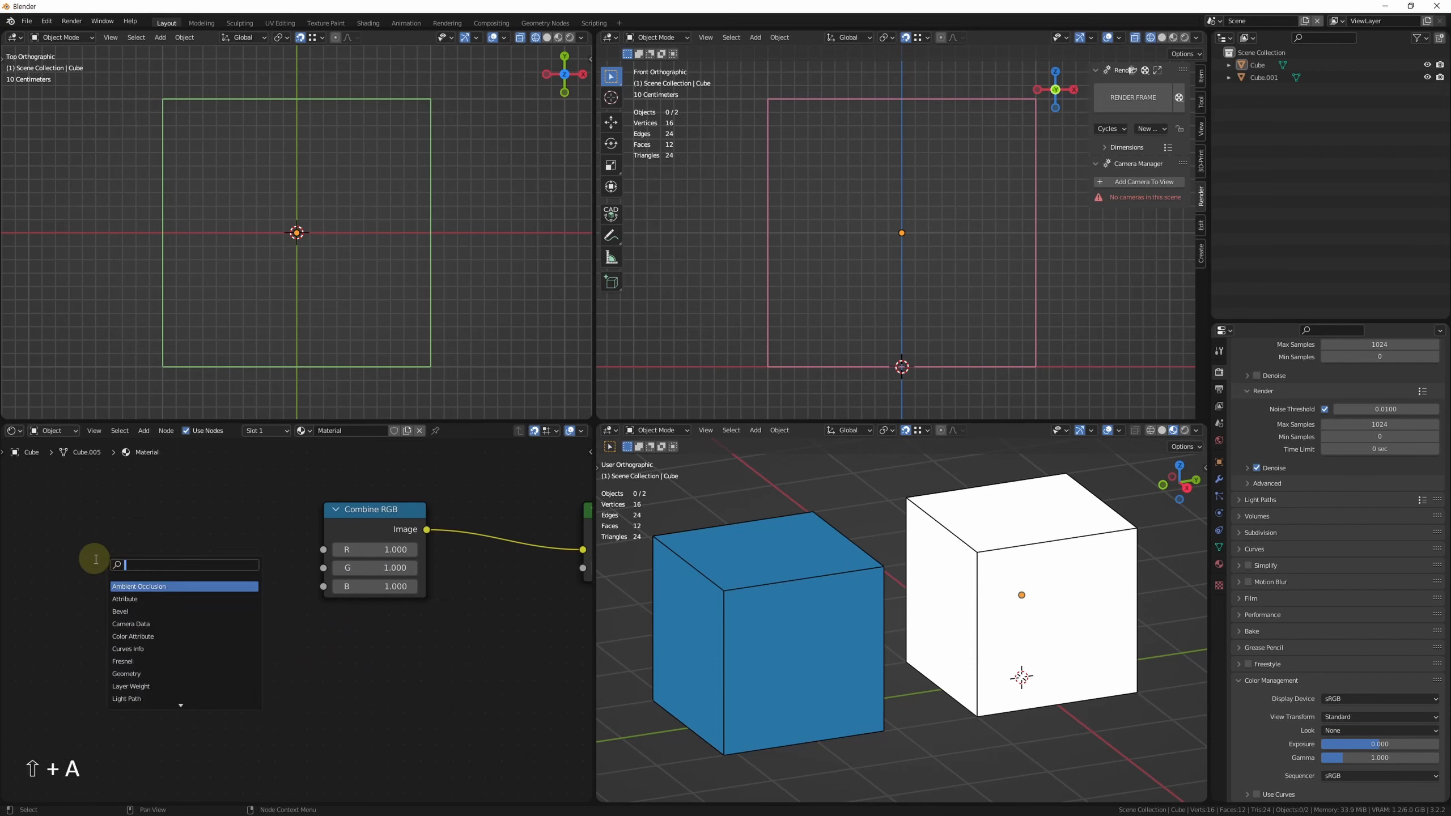
{"action": "type", "text": "math"}
{"action": "key", "text": "Return"}
{"action": "key", "text": "Return"}
{"action": "left_click_drag", "start_coordinate": [172, 575], "coordinate": [237, 493]}
Step: Set both values of the Math node to 255
{"action": "left_click", "coordinate": [229, 594]}
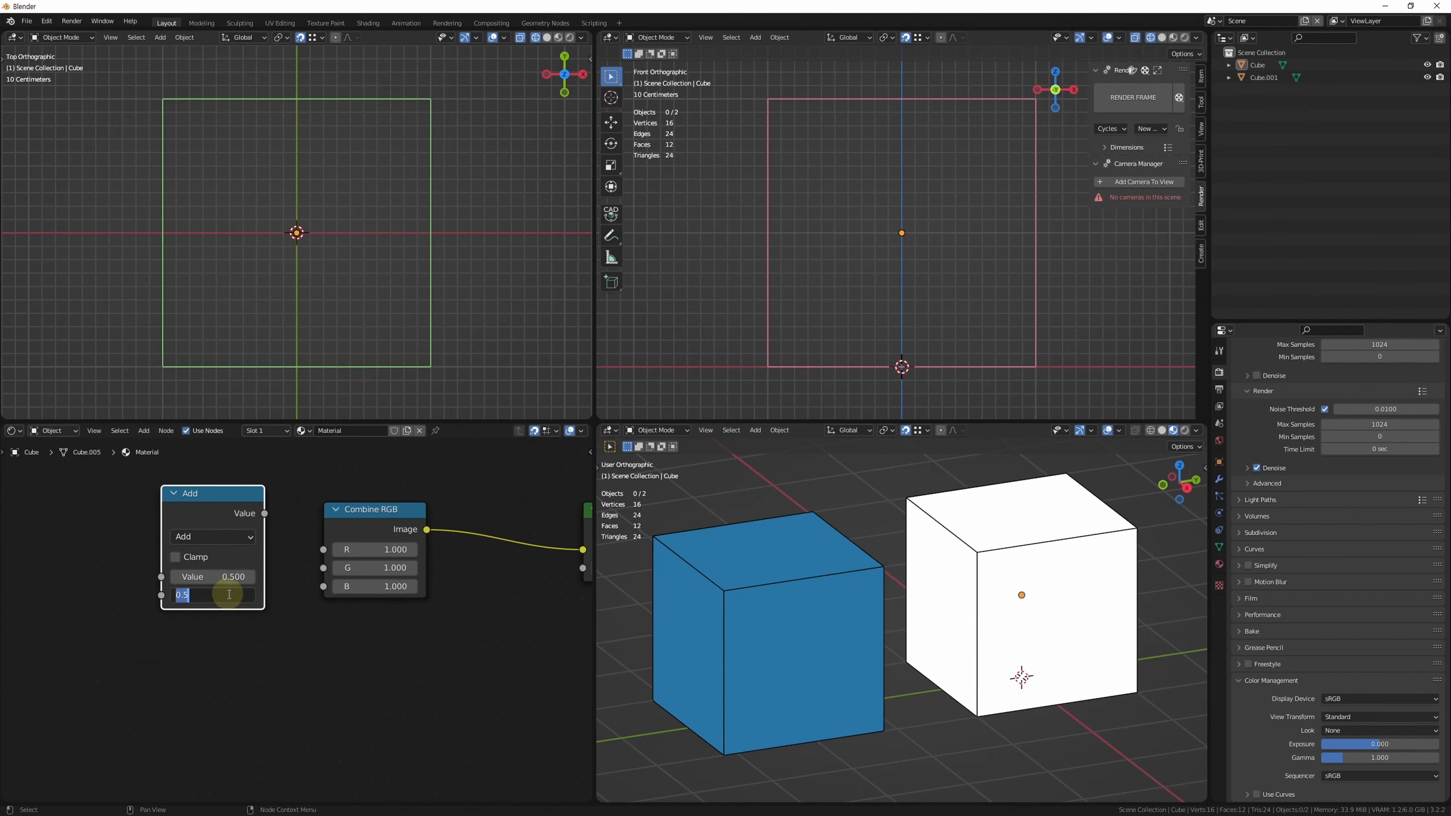
{"action": "type", "text": "255"}
{"action": "key", "text": "Return"}
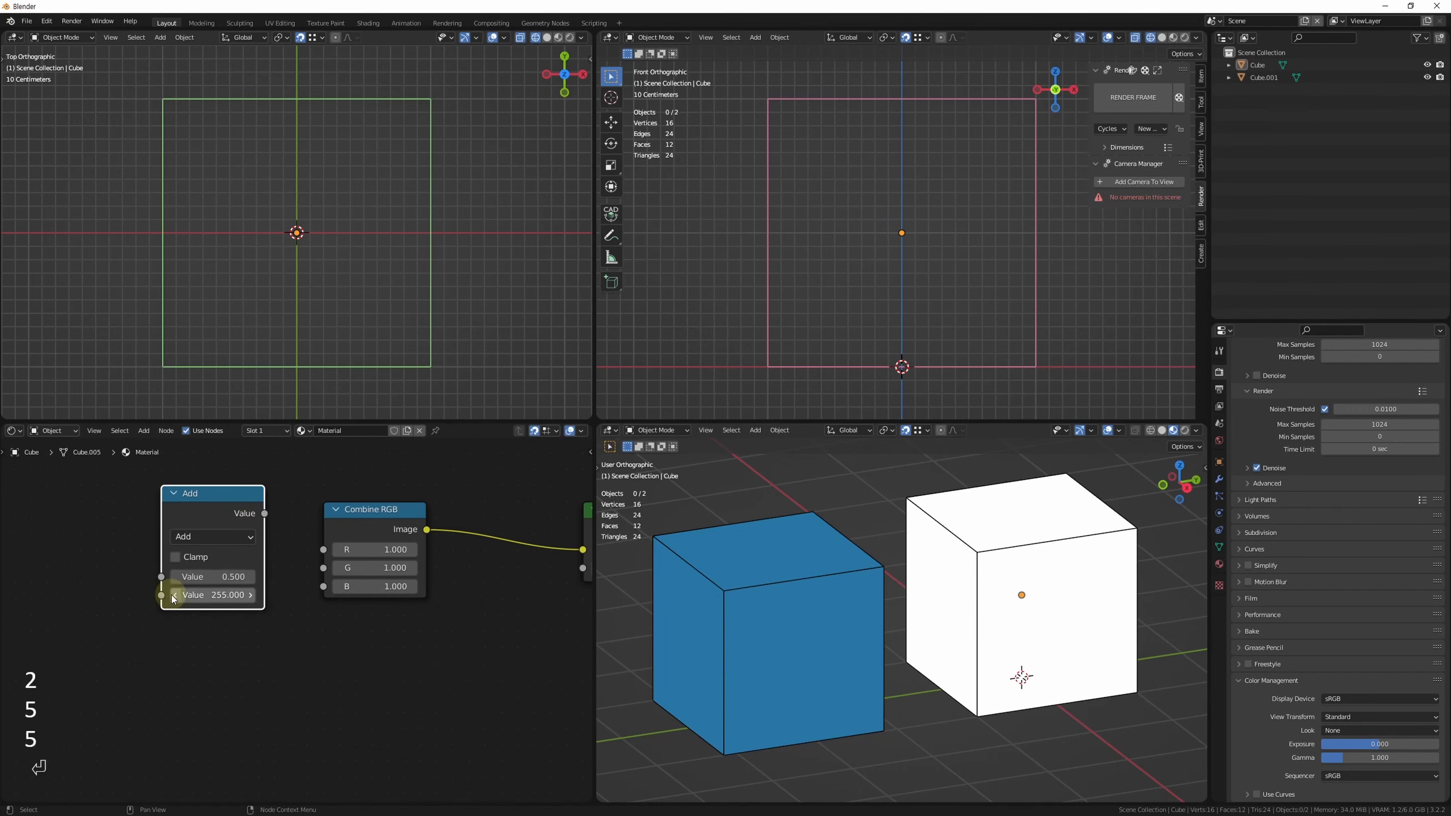
{"action": "left_click", "coordinate": [245, 570]}
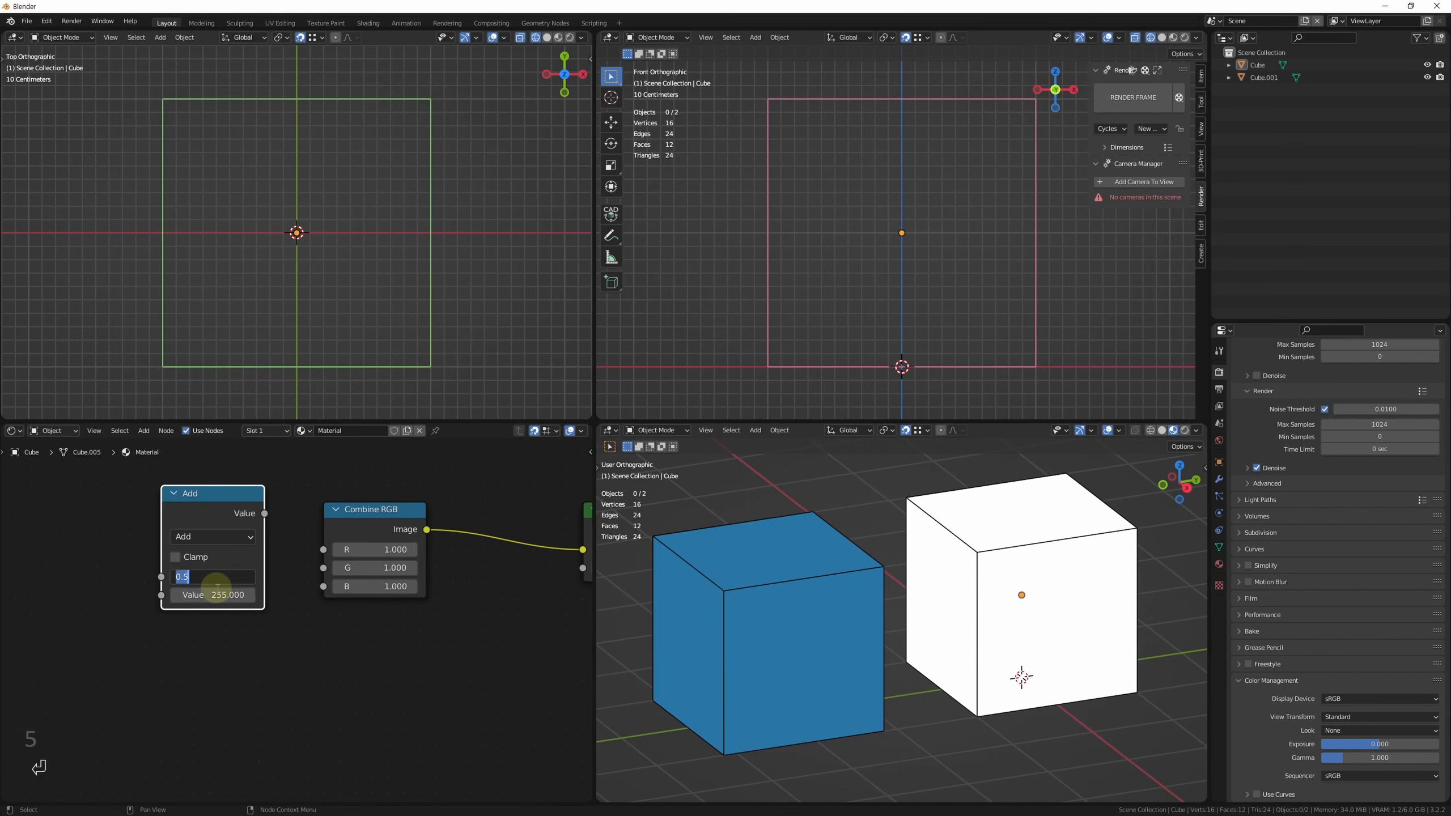
{"action": "type", "text": "255"}
{"action": "key", "text": "Return"}
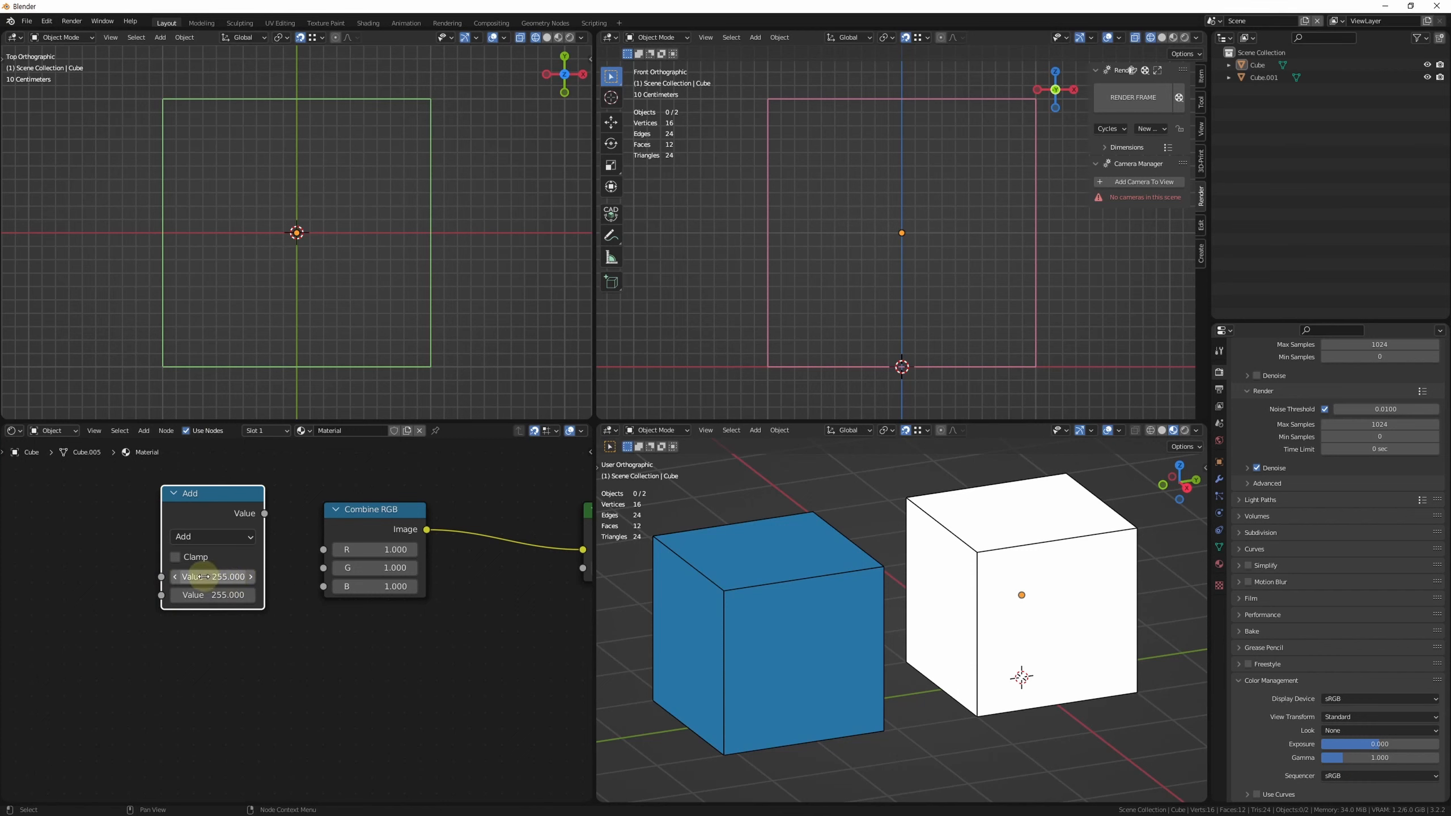
Step: Pick orange #eba134 in the browser's colour picker, and set the Math node to Divide with its red component, 235, as first value
{"action": "left_click", "coordinate": [198, 577]}
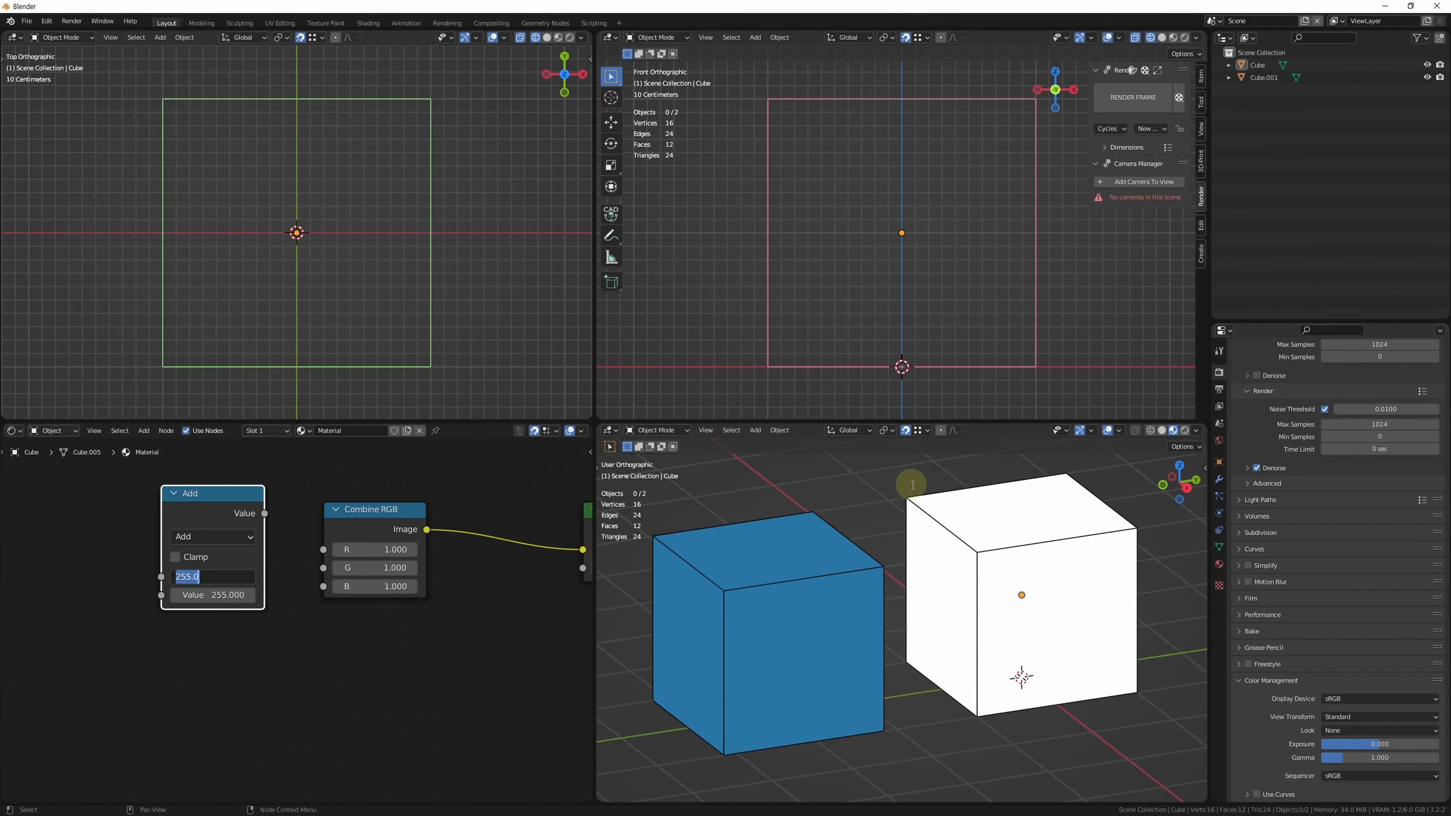
{"action": "key", "text": "alt+Tab"}
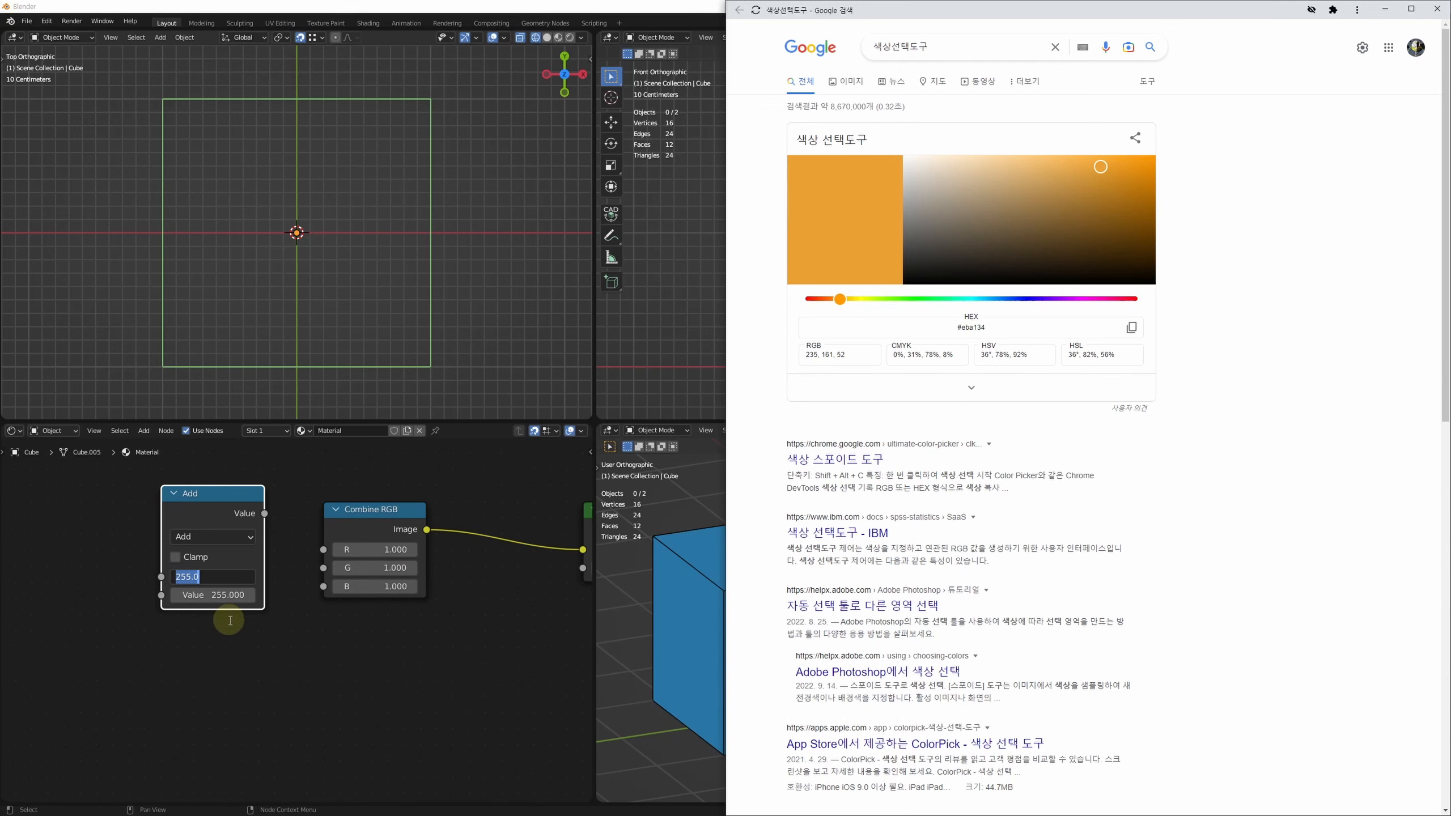
{"action": "key", "text": "Escape"}
{"action": "key", "text": "w"}
{"action": "left_click", "coordinate": [275, 420]}
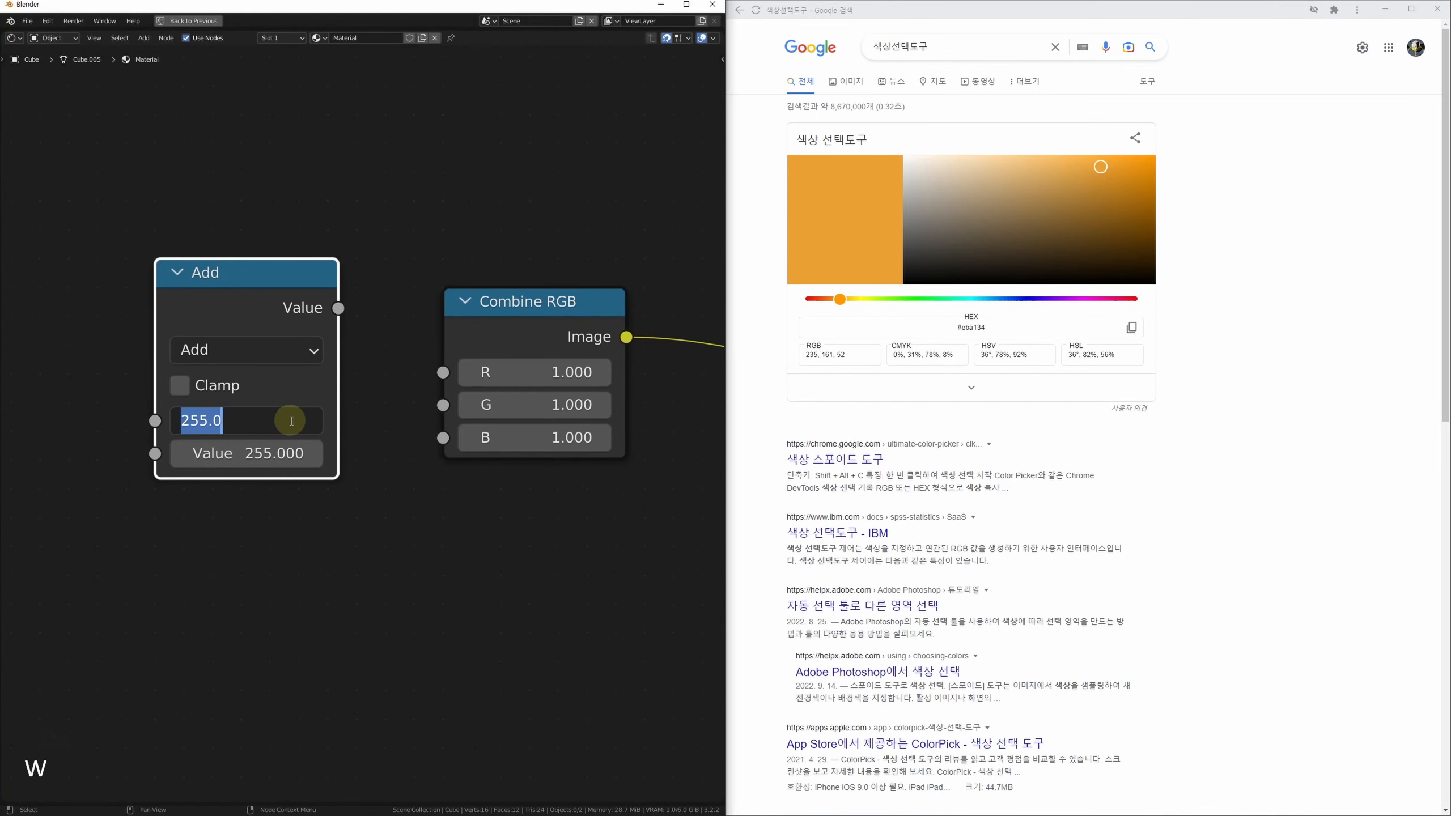
{"action": "type", "text": "235"}
{"action": "key", "text": "Return"}
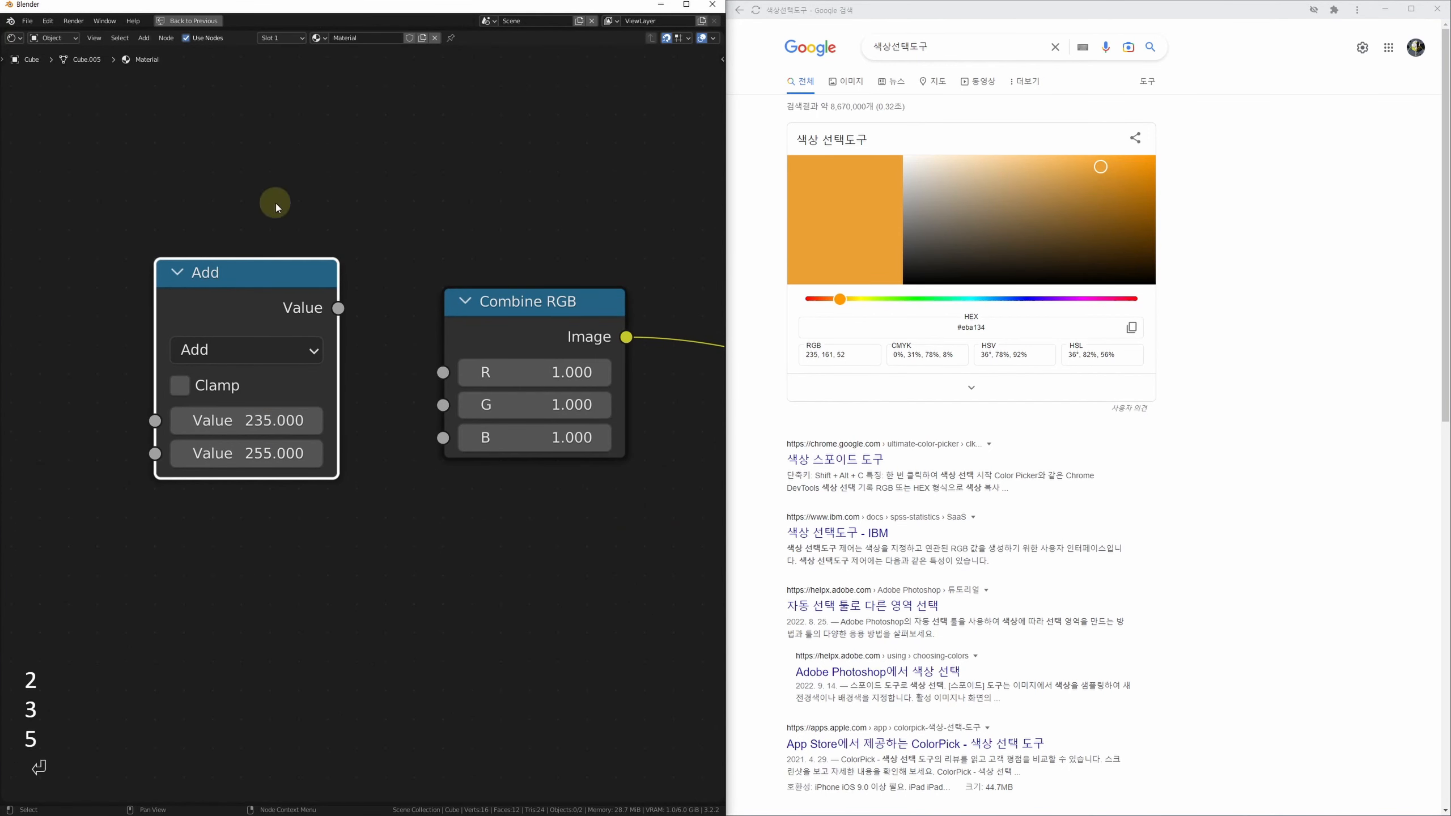
{"action": "left_click", "coordinate": [258, 348]}
{"action": "left_click", "coordinate": [92, 523]}
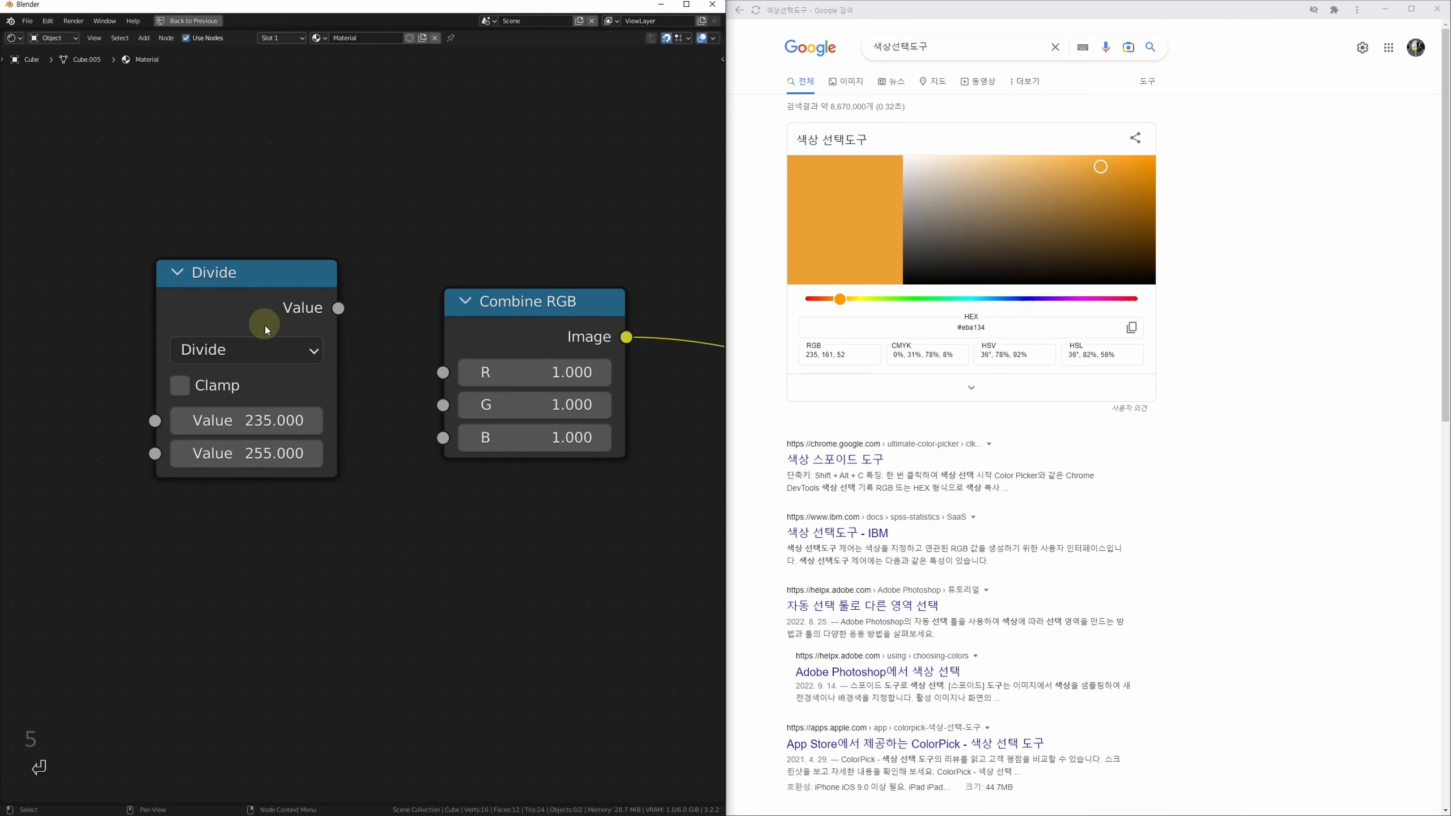
Step: Duplicate the Divide node twice below the original and connect the three nodes to the Combine RGB node's R, G and B inputs
{"action": "left_click_drag", "start_coordinate": [269, 316], "coordinate": [254, 258]}
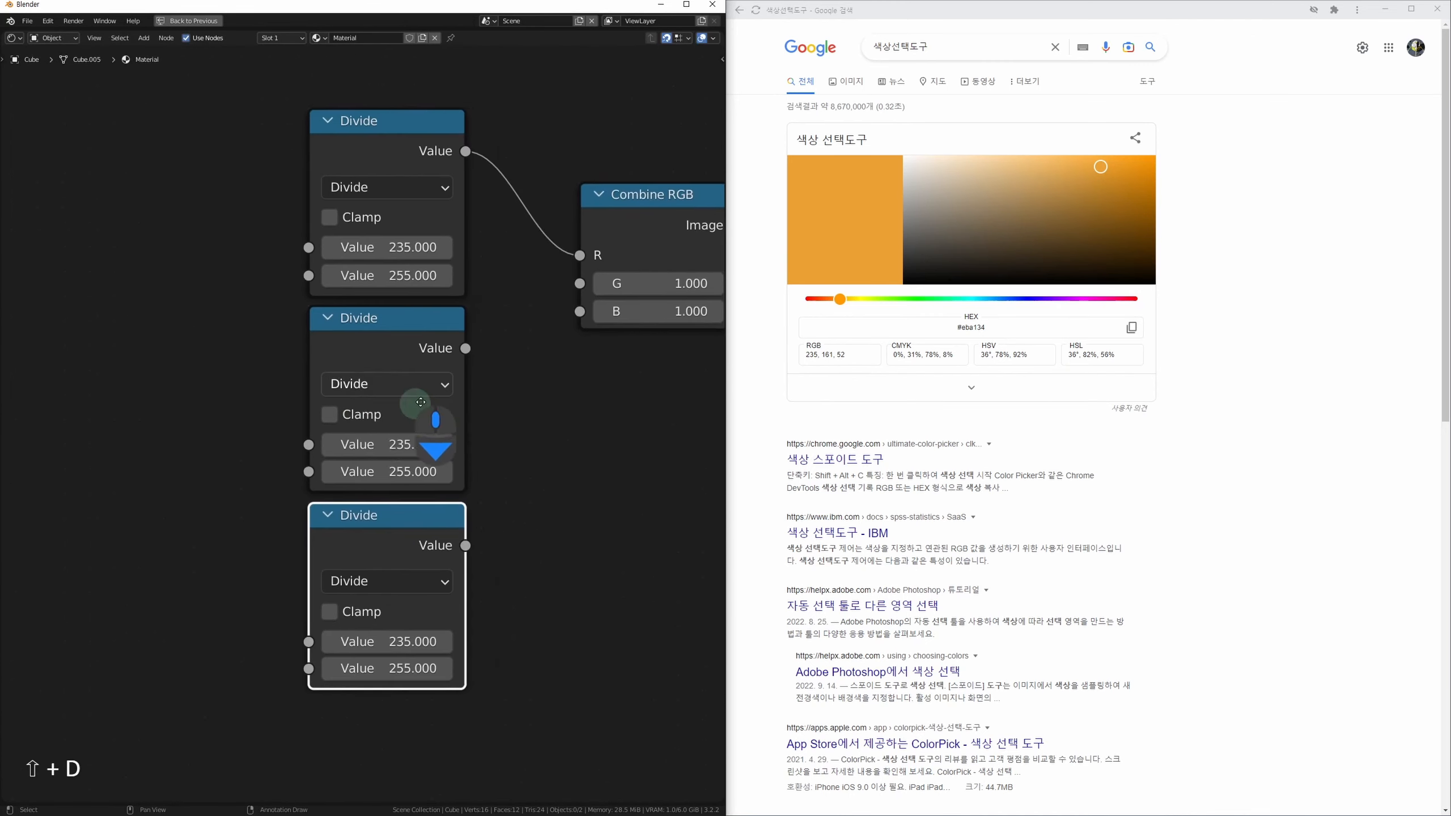
{"action": "scroll", "coordinate": [371, 332], "scroll_direction": "right", "scroll_amount": 3, "text": "ctrl"}
{"action": "left_click_drag", "start_coordinate": [311, 363], "coordinate": [411, 296]}
{"action": "left_click_drag", "start_coordinate": [298, 559], "coordinate": [411, 324]}
Step: Set the first value of the green channel's Divide node to 161 and of the blue channel's to 52
{"action": "left_click", "coordinate": [246, 458]}
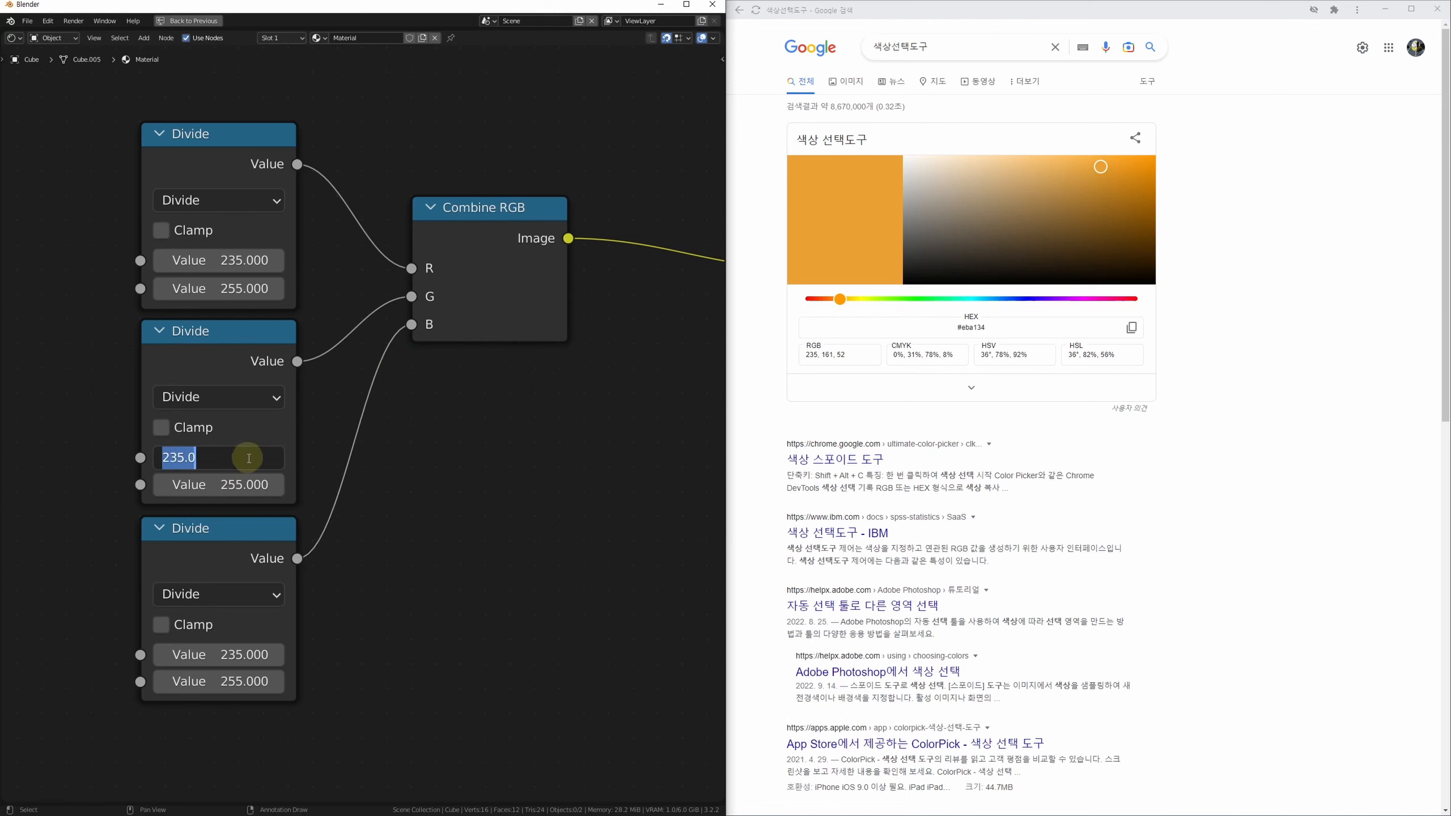
{"action": "type", "text": "161"}
{"action": "key", "text": "Return"}
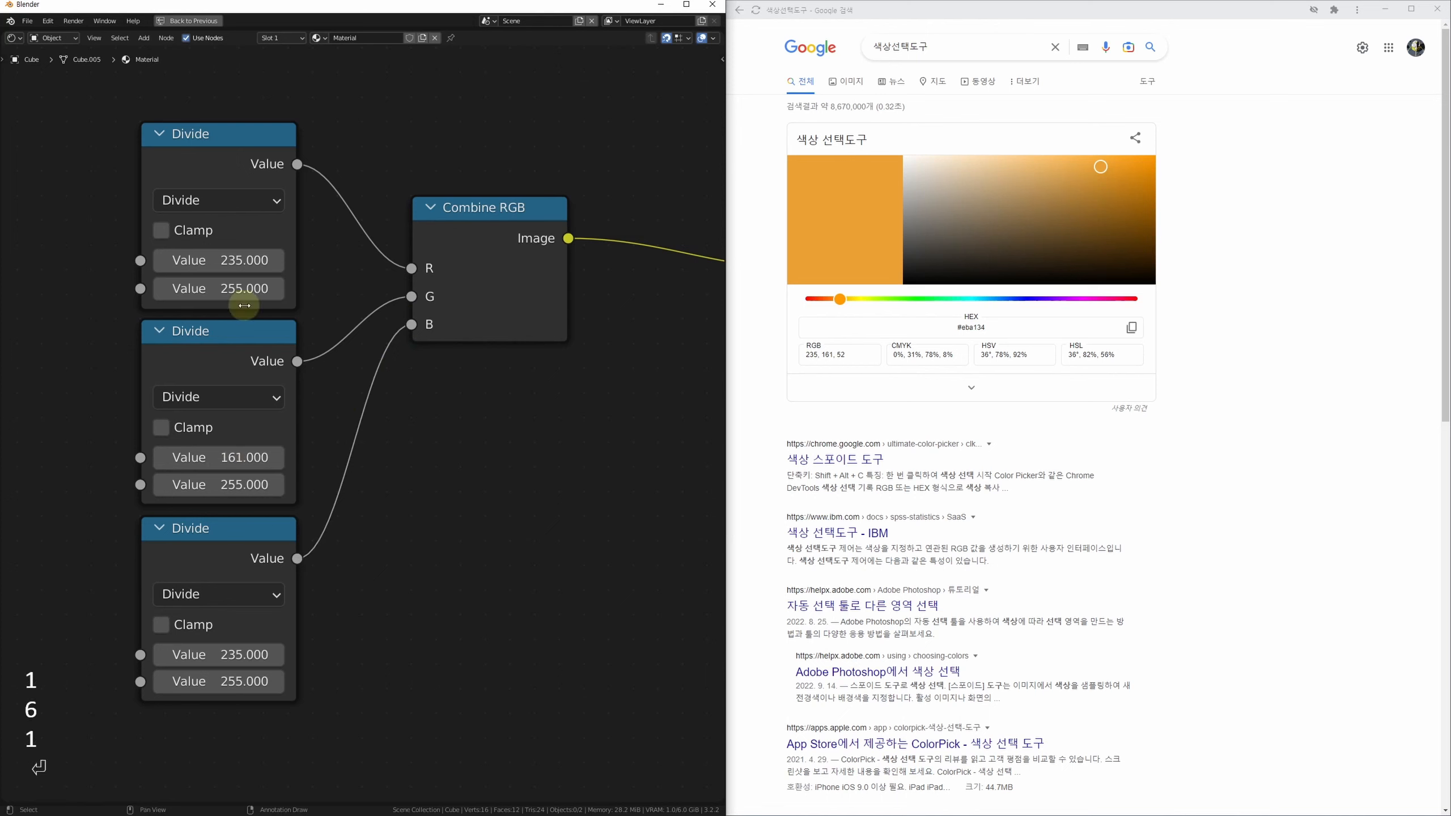
{"action": "left_click", "coordinate": [225, 651]}
{"action": "type", "text": "52"}
{"action": "key", "text": "Return"}
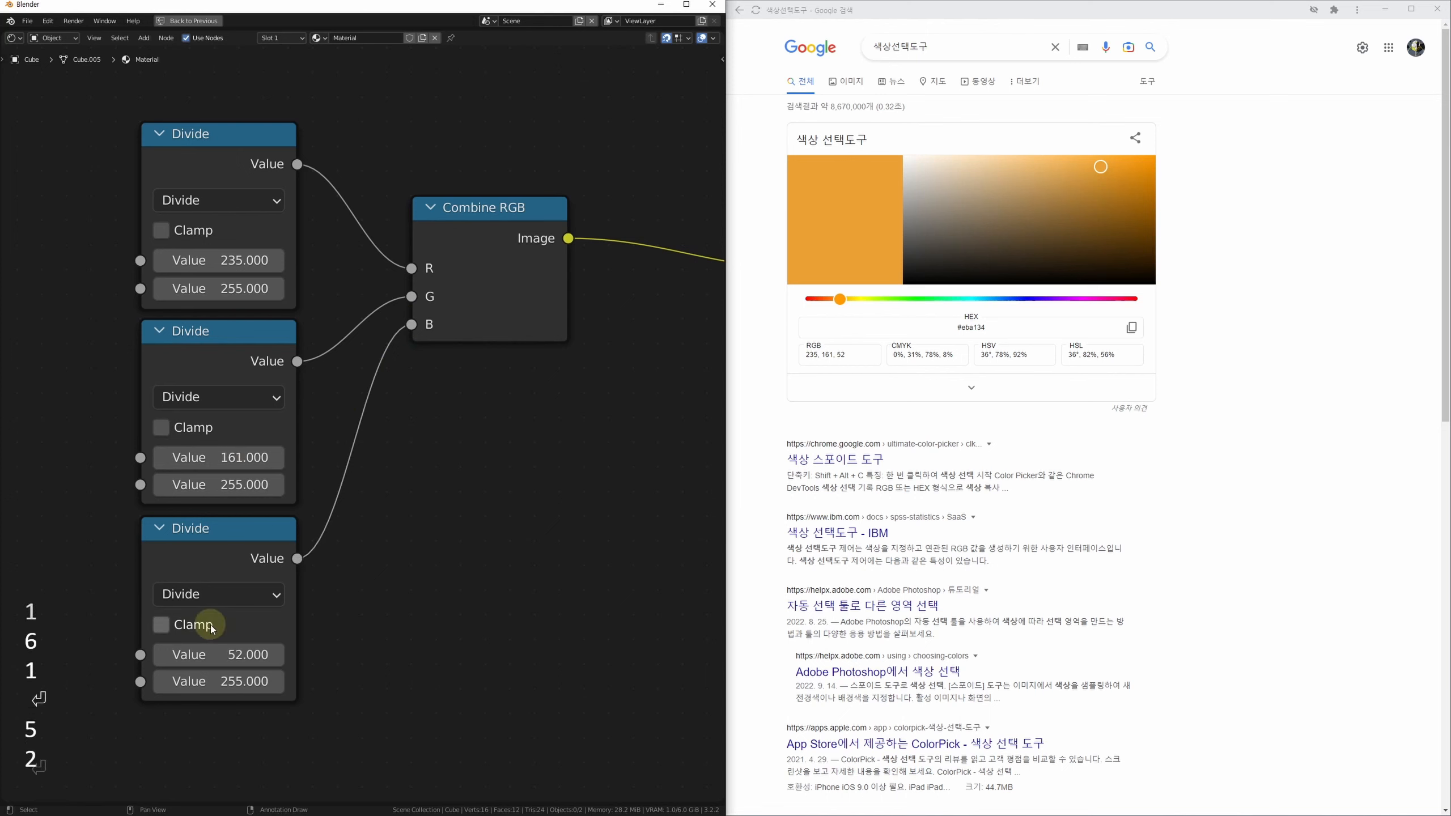
Step: Move the Combine RGB node and its three Divide nodes away from the Emission node to open a gap between them
{"action": "middle_click_drag", "start_coordinate": [467, 302], "coordinate": [157, 452]}
{"action": "scroll", "coordinate": [349, 406], "scroll_direction": "down", "scroll_amount": 3}
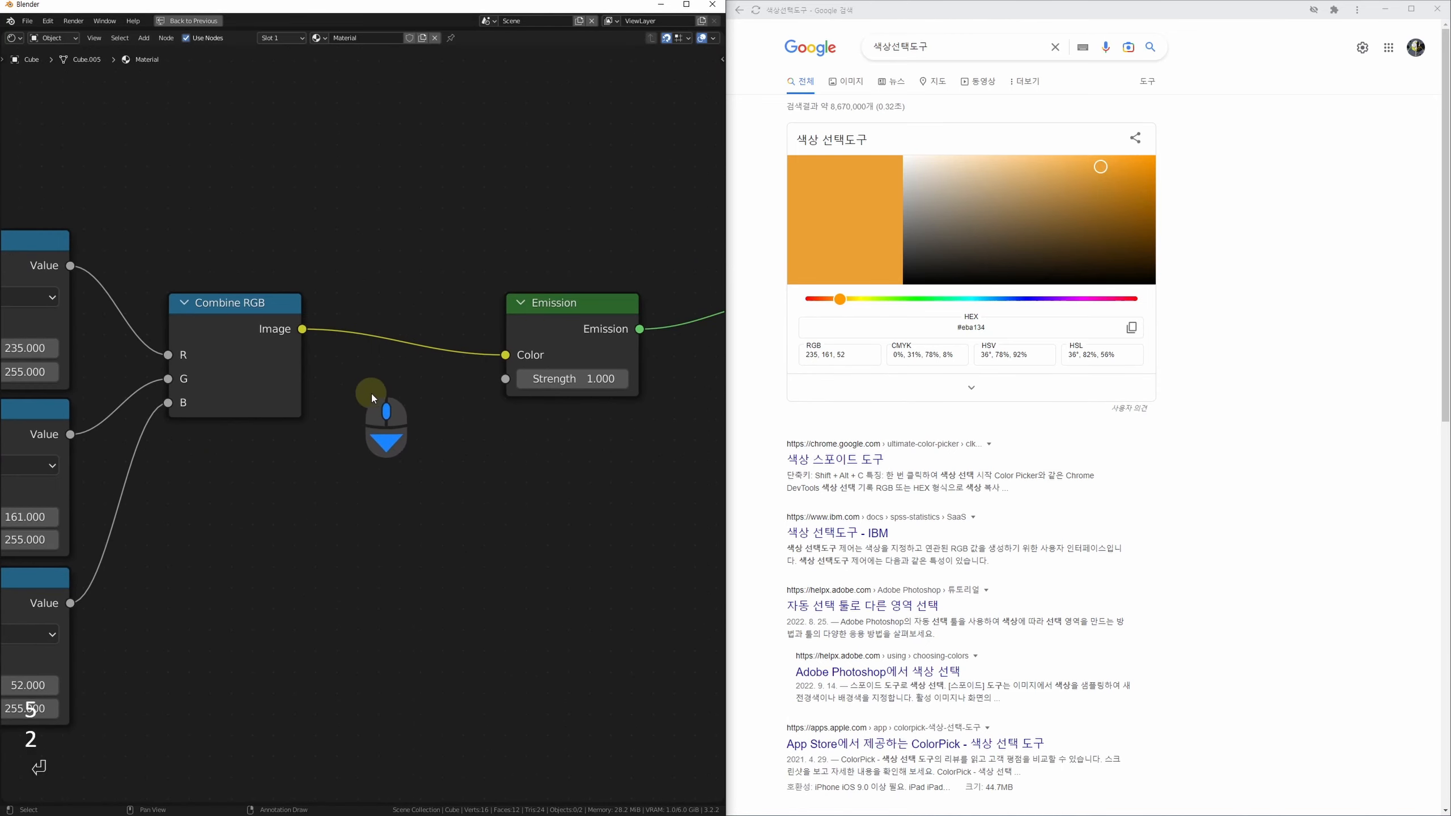
{"action": "key", "text": "alt+w"}
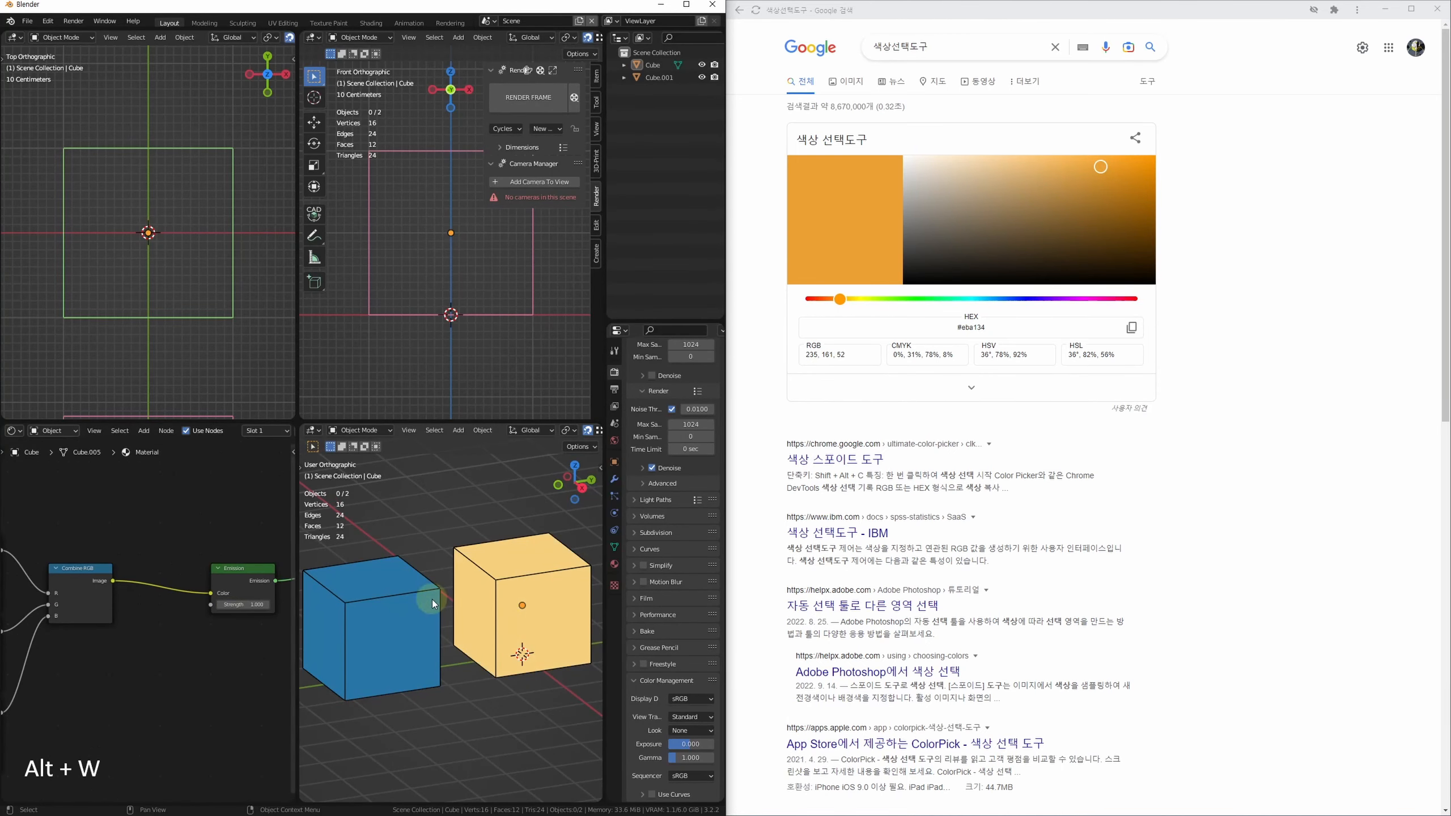
{"action": "key", "text": "alt+w"}
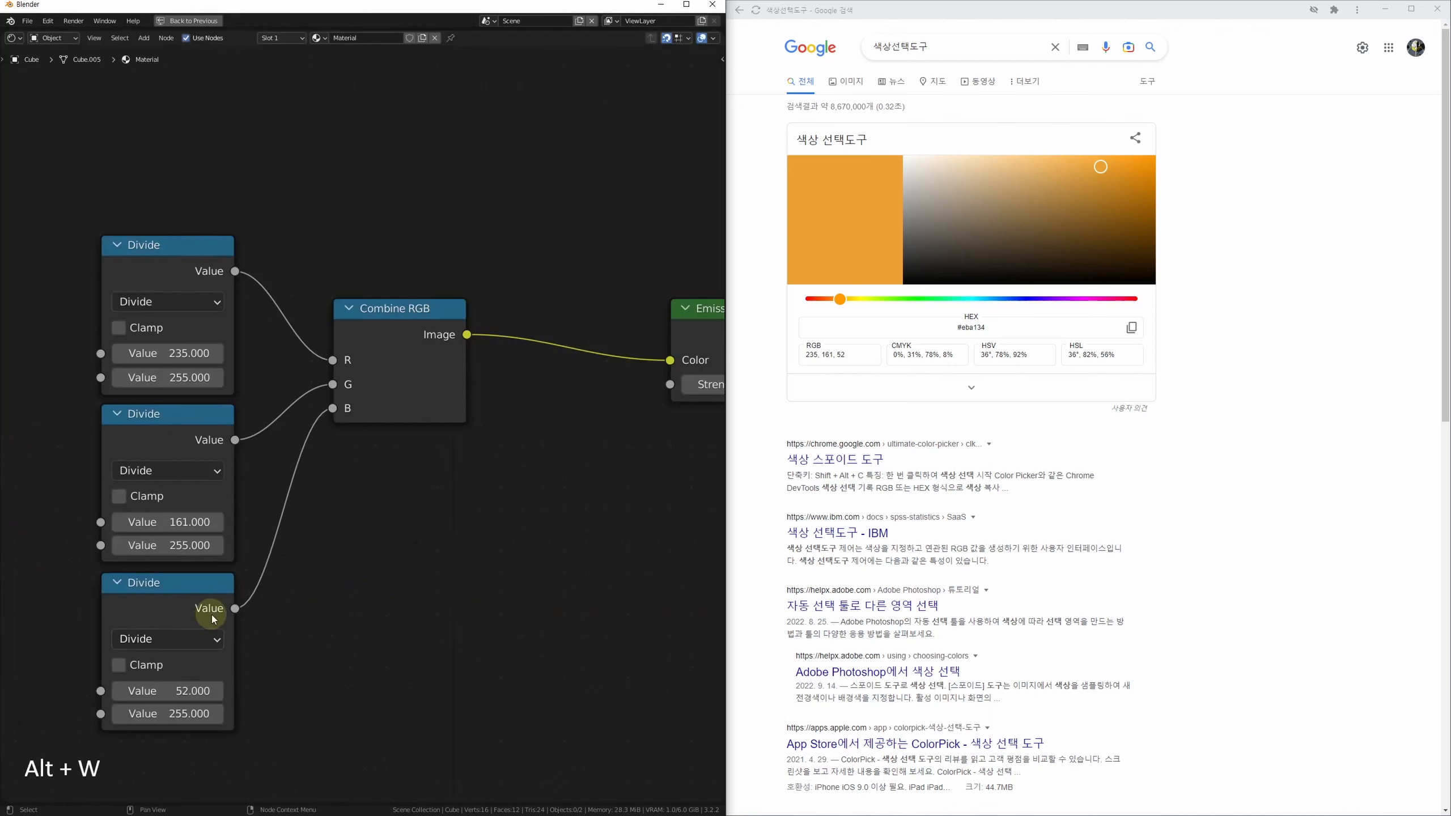
{"action": "left_click_drag", "start_coordinate": [409, 189], "coordinate": [139, 695]}
{"action": "left_click_drag", "start_coordinate": [395, 305], "coordinate": [226, 305]}
{"action": "middle_click_drag", "start_coordinate": [343, 408], "coordinate": [308, 415]}
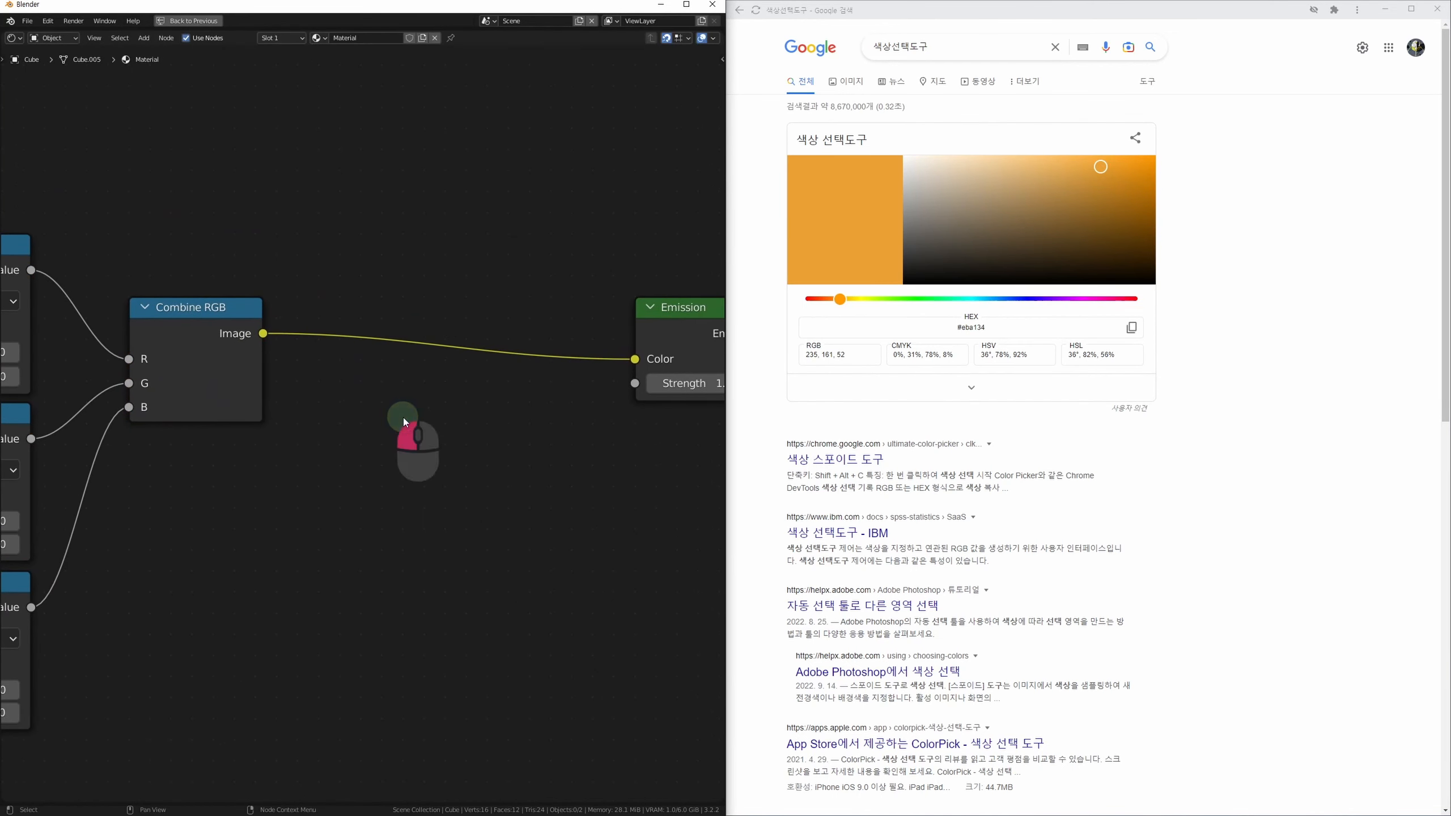
Step: Insert a Gamma node between Combine RGB and Emission, set its Gamma to 2.2, and return to the full layout
{"action": "key", "text": "shift+a"}
{"action": "type", "text": "gam"}
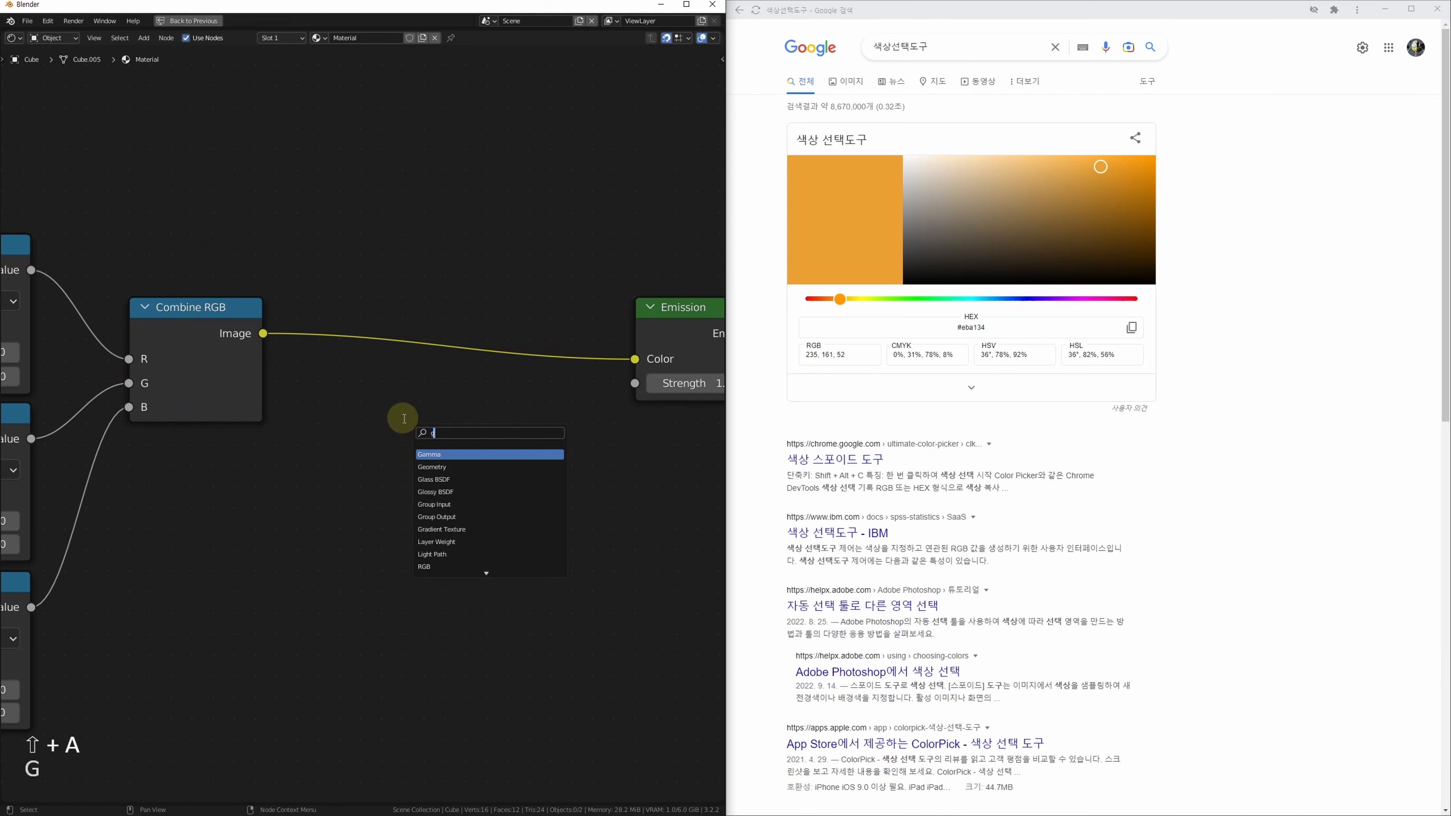
{"action": "key", "text": "Return"}
{"action": "key", "text": "Return"}
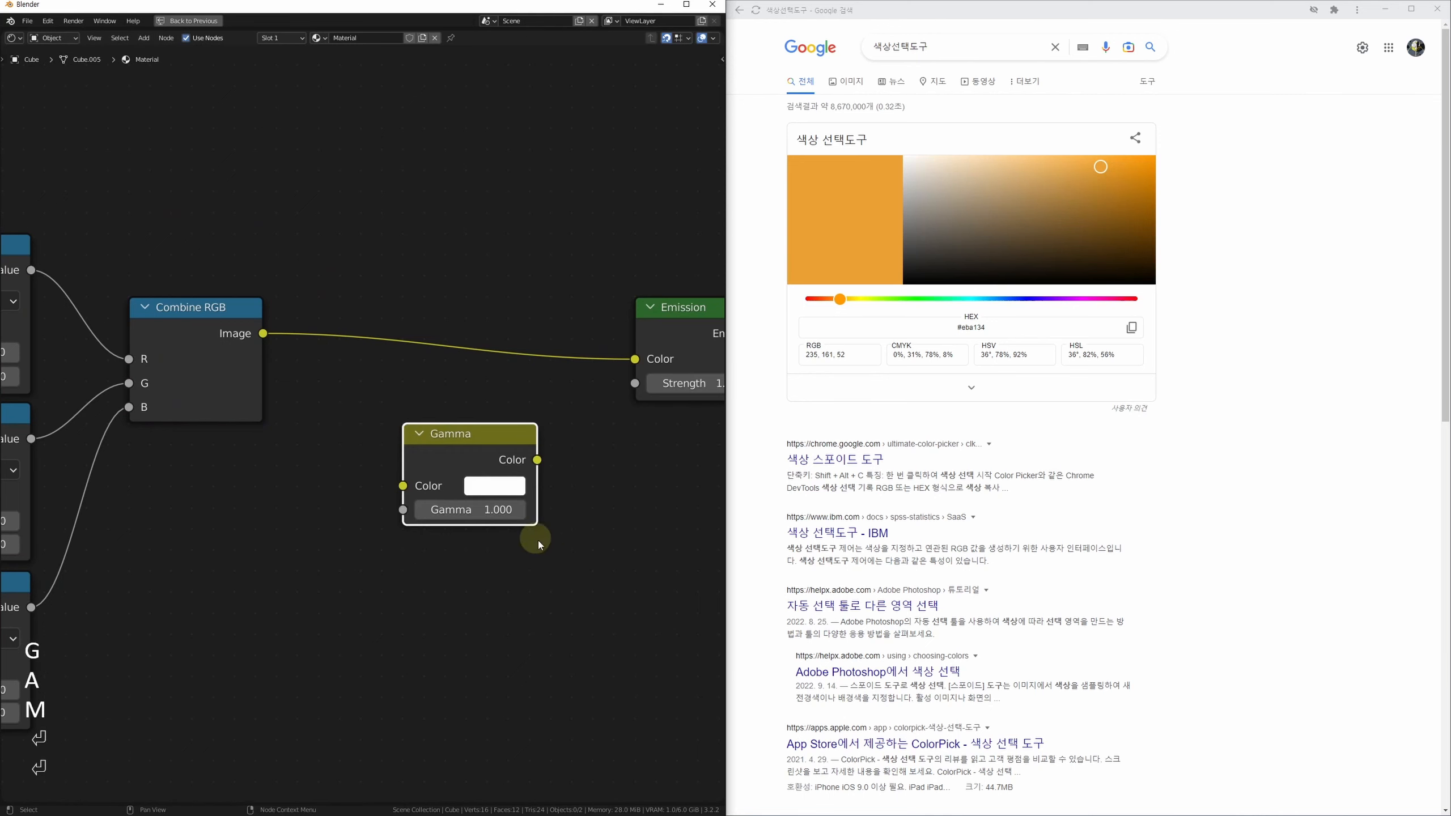
{"action": "left_click_drag", "start_coordinate": [467, 448], "coordinate": [447, 343]}
{"action": "left_click", "coordinate": [478, 403]}
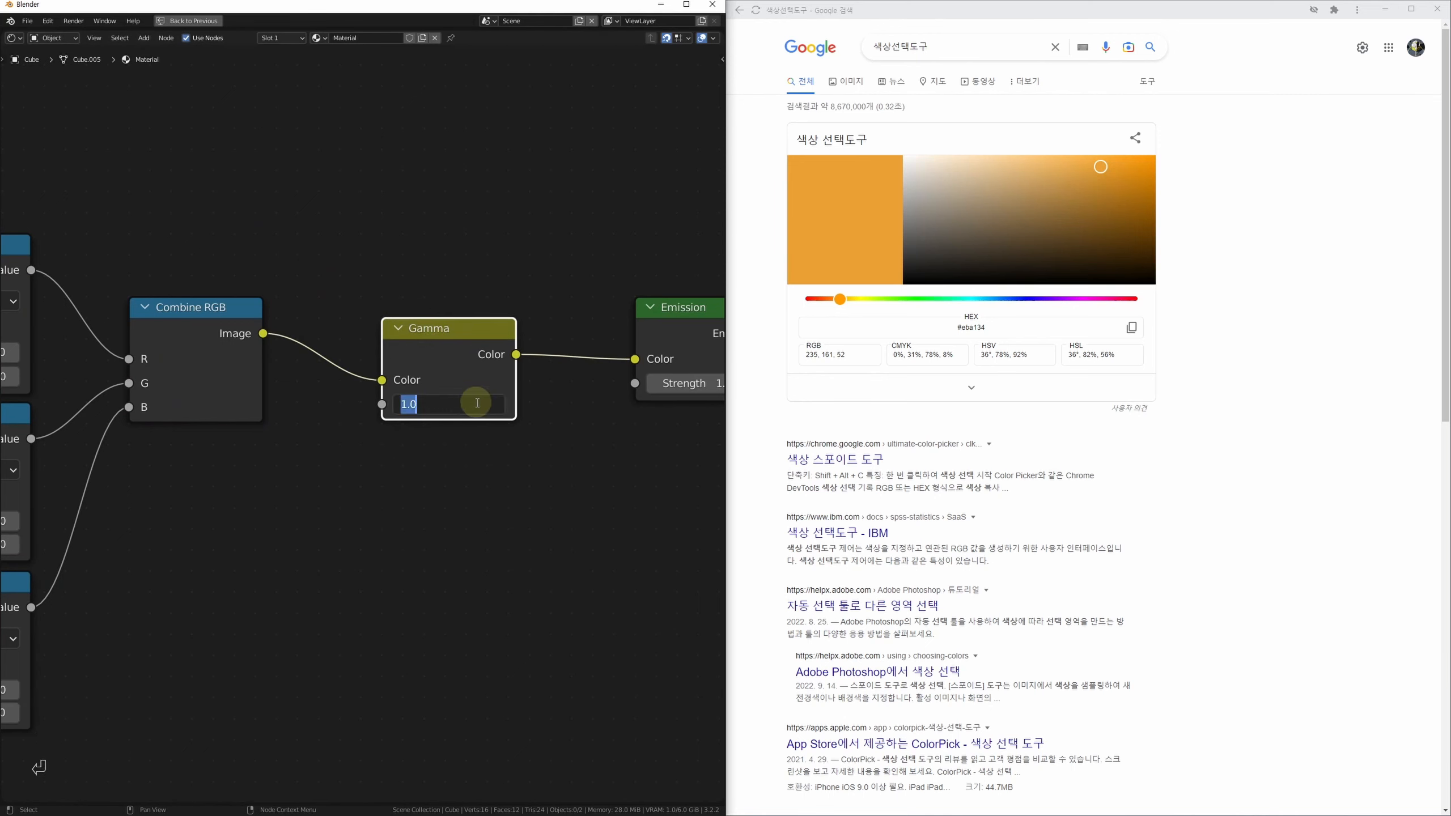
{"action": "key", "text": "Return"}
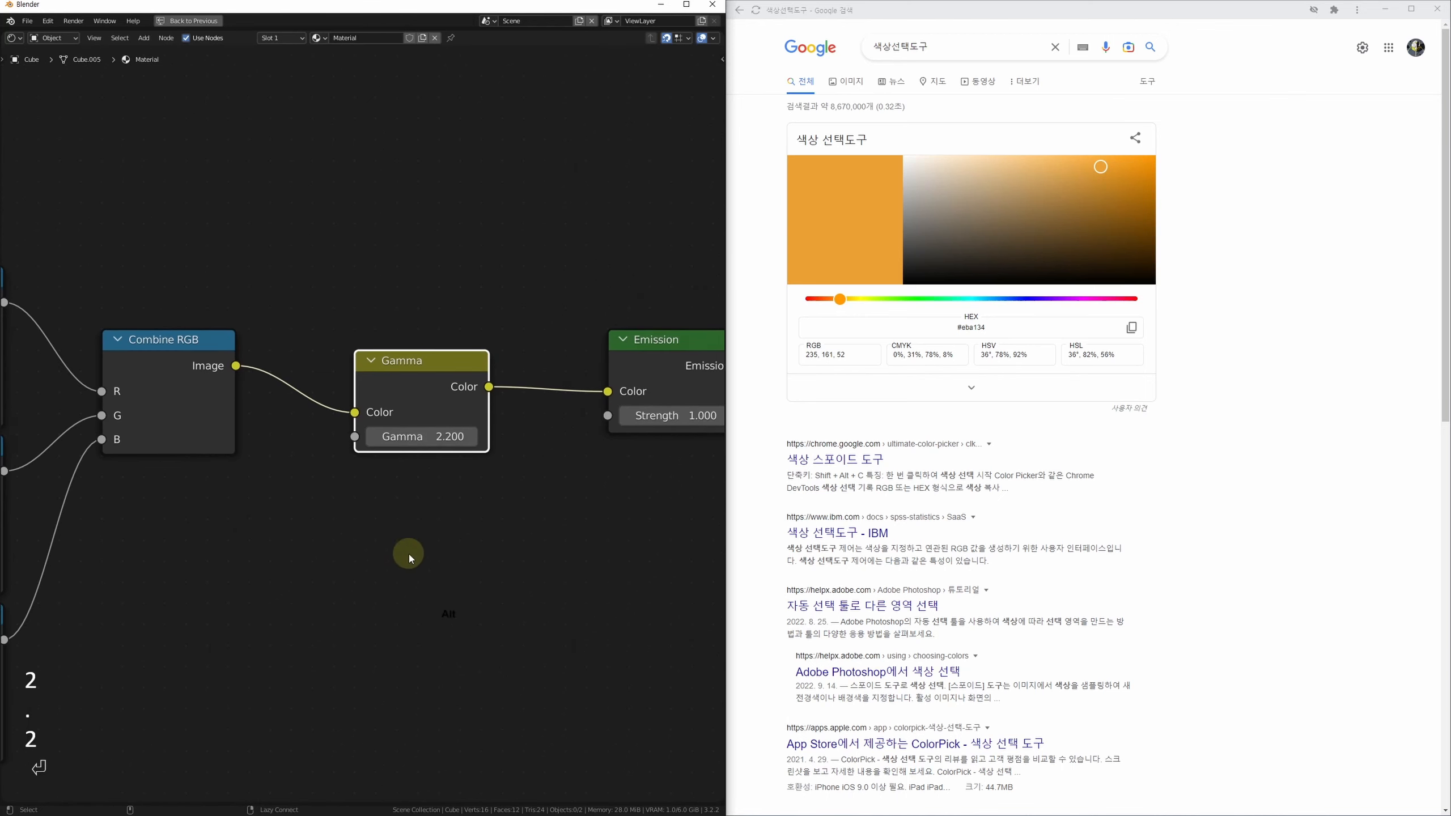
{"action": "key", "text": "alt+w"}
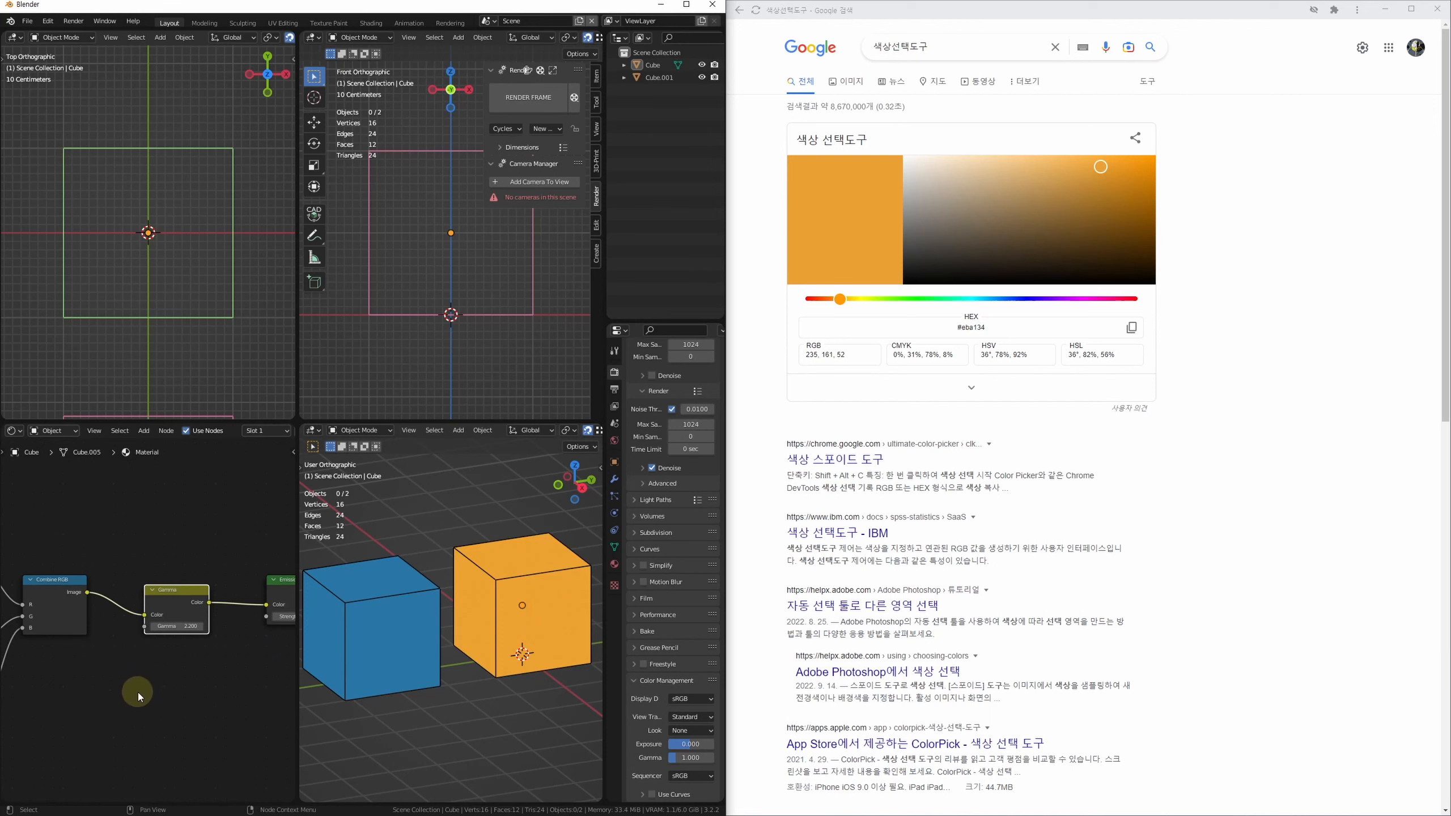
{"action": "key", "text": "ctrl+z"}
{"action": "key", "text": "ctrl+z"}
{"action": "key", "text": "ctrl+z"}
{"action": "key", "text": "ctrl+z"}
Step: Set the blue cube's Emission colour by sampling the neighbouring orange cube with the eyedropper
{"action": "left_click", "coordinate": [351, 655]}
{"action": "middle_click_drag", "start_coordinate": [350, 655], "coordinate": [384, 649]}
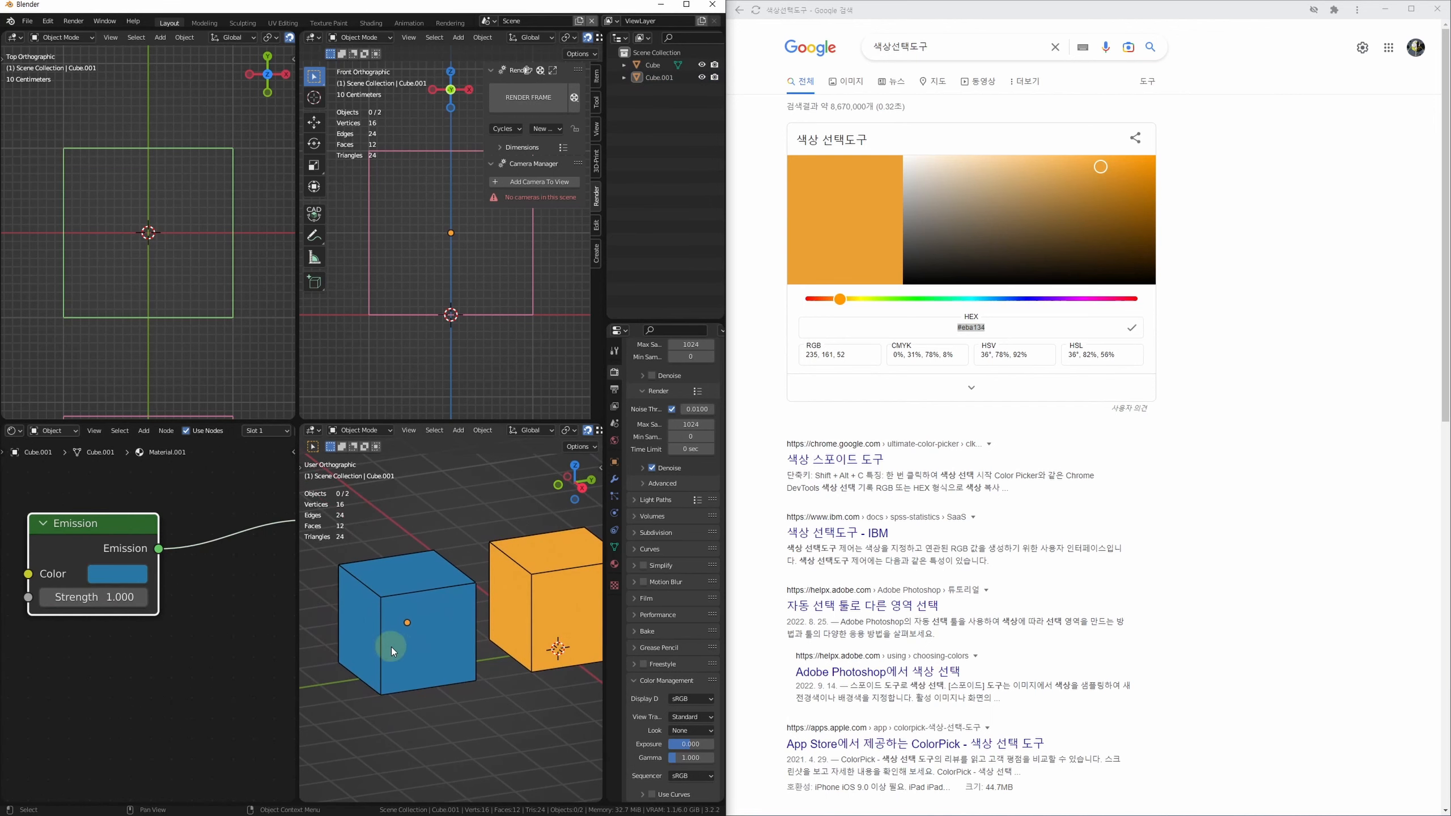
{"action": "left_click", "coordinate": [402, 652]}
{"action": "middle_click_drag", "start_coordinate": [201, 603], "coordinate": [146, 589]}
{"action": "left_click", "coordinate": [92, 583]}
{"action": "left_click", "coordinate": [219, 489]}
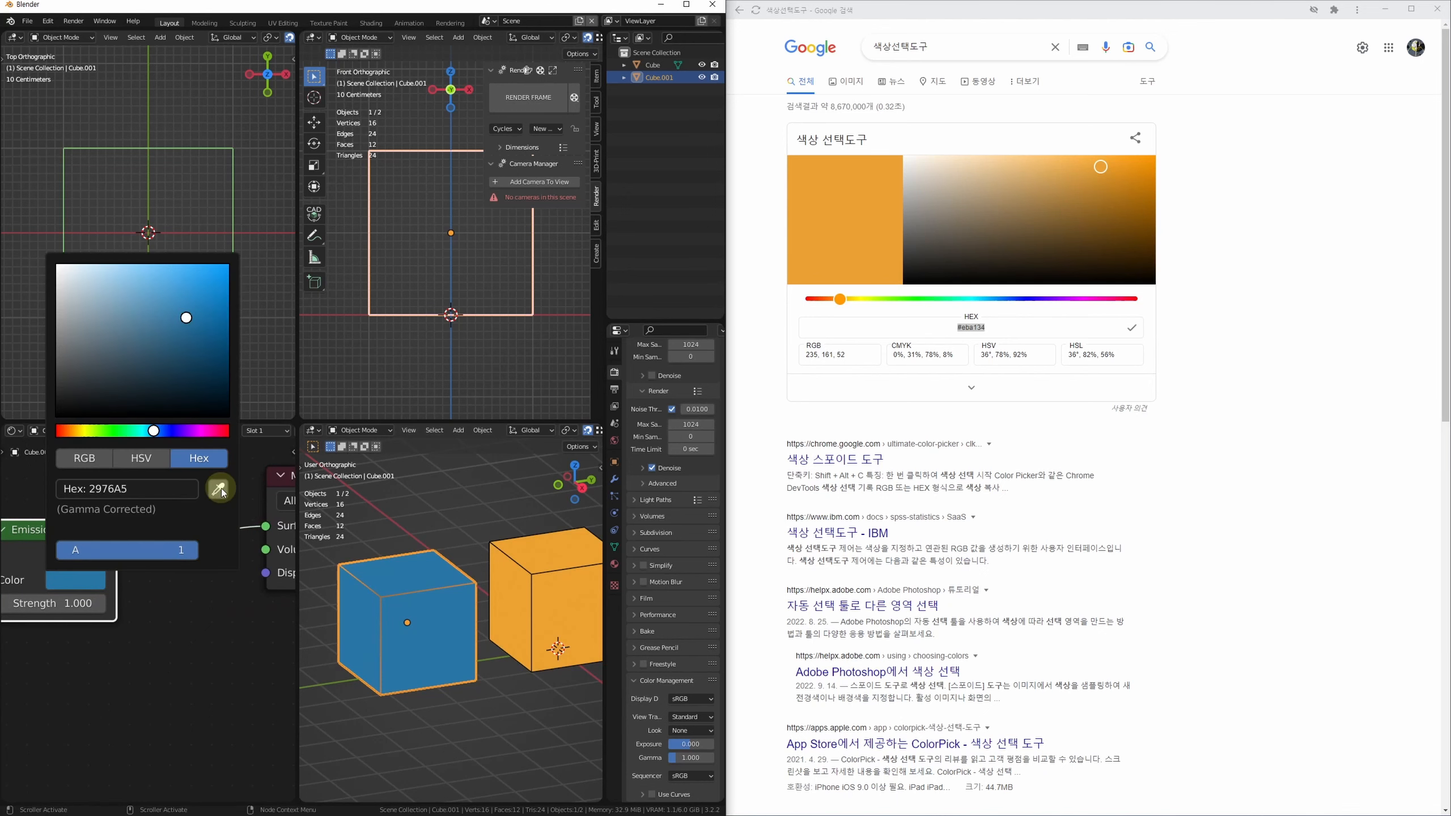
{"action": "left_click", "coordinate": [570, 588]}
{"action": "left_click", "coordinate": [203, 644]}
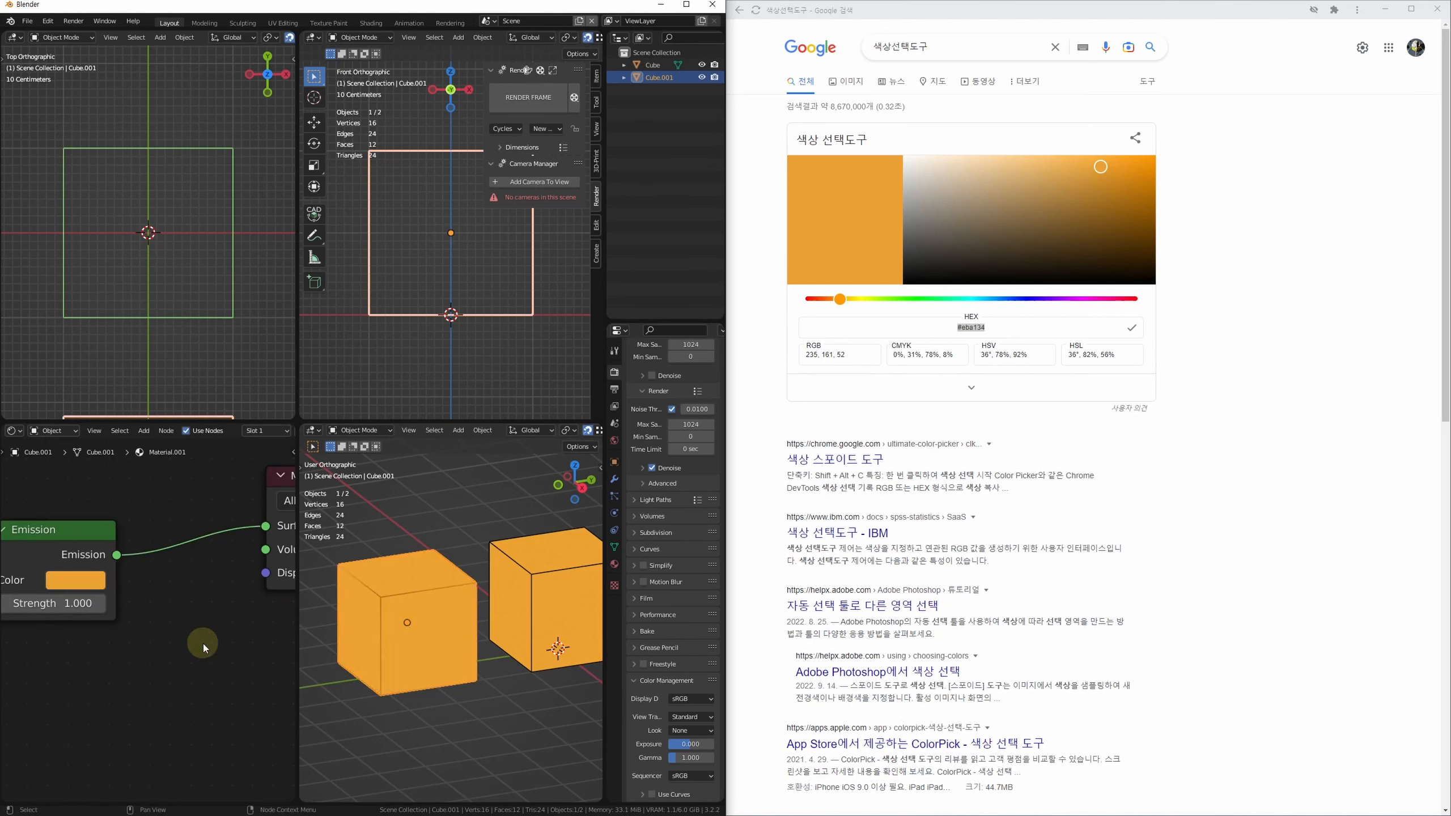
Step: Check the Hex value of the sampled Emission colour without changing it
{"action": "left_click", "coordinate": [83, 583]}
{"action": "left_click", "coordinate": [134, 487]}
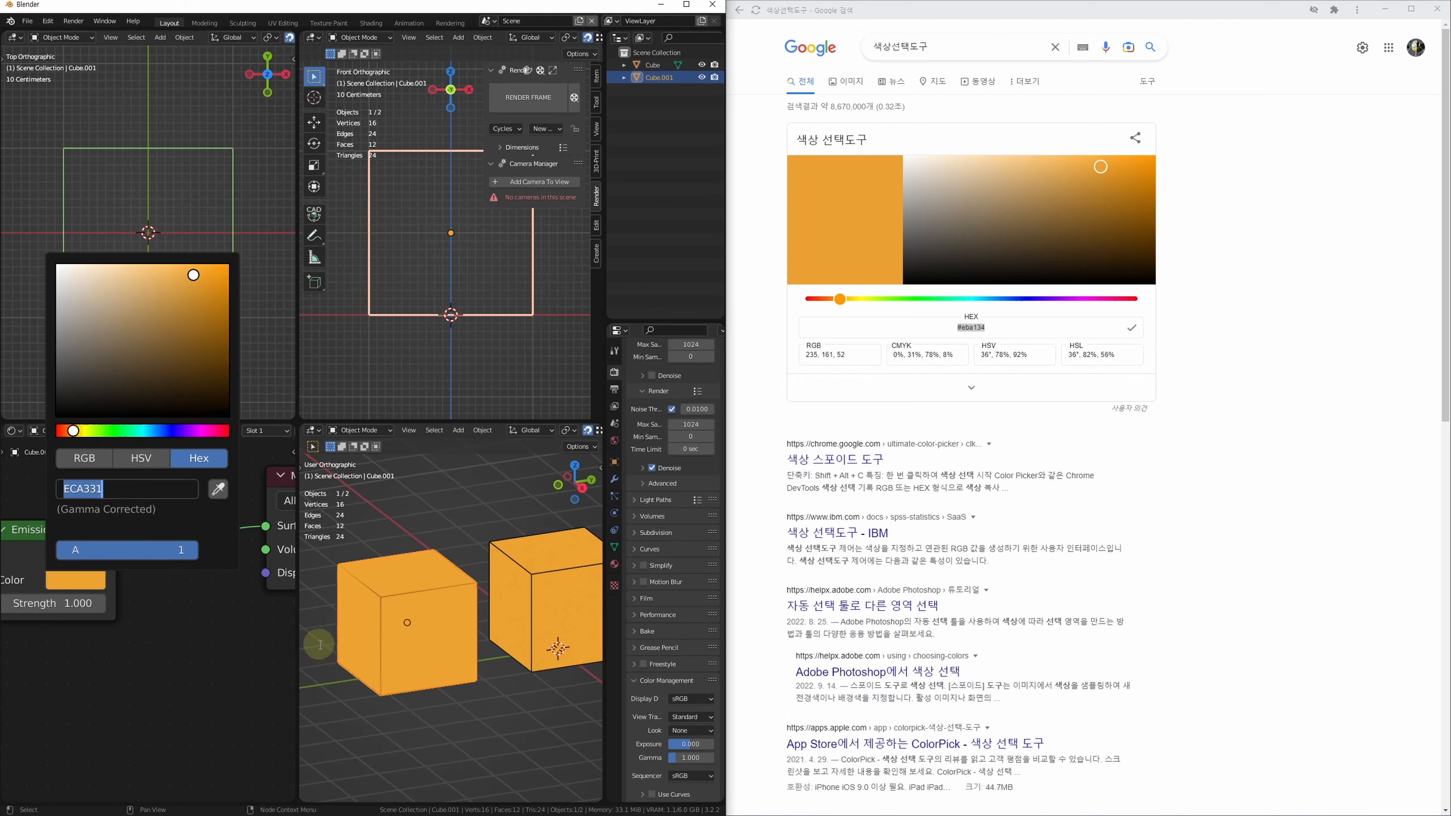
{"action": "left_click", "coordinate": [453, 730]}
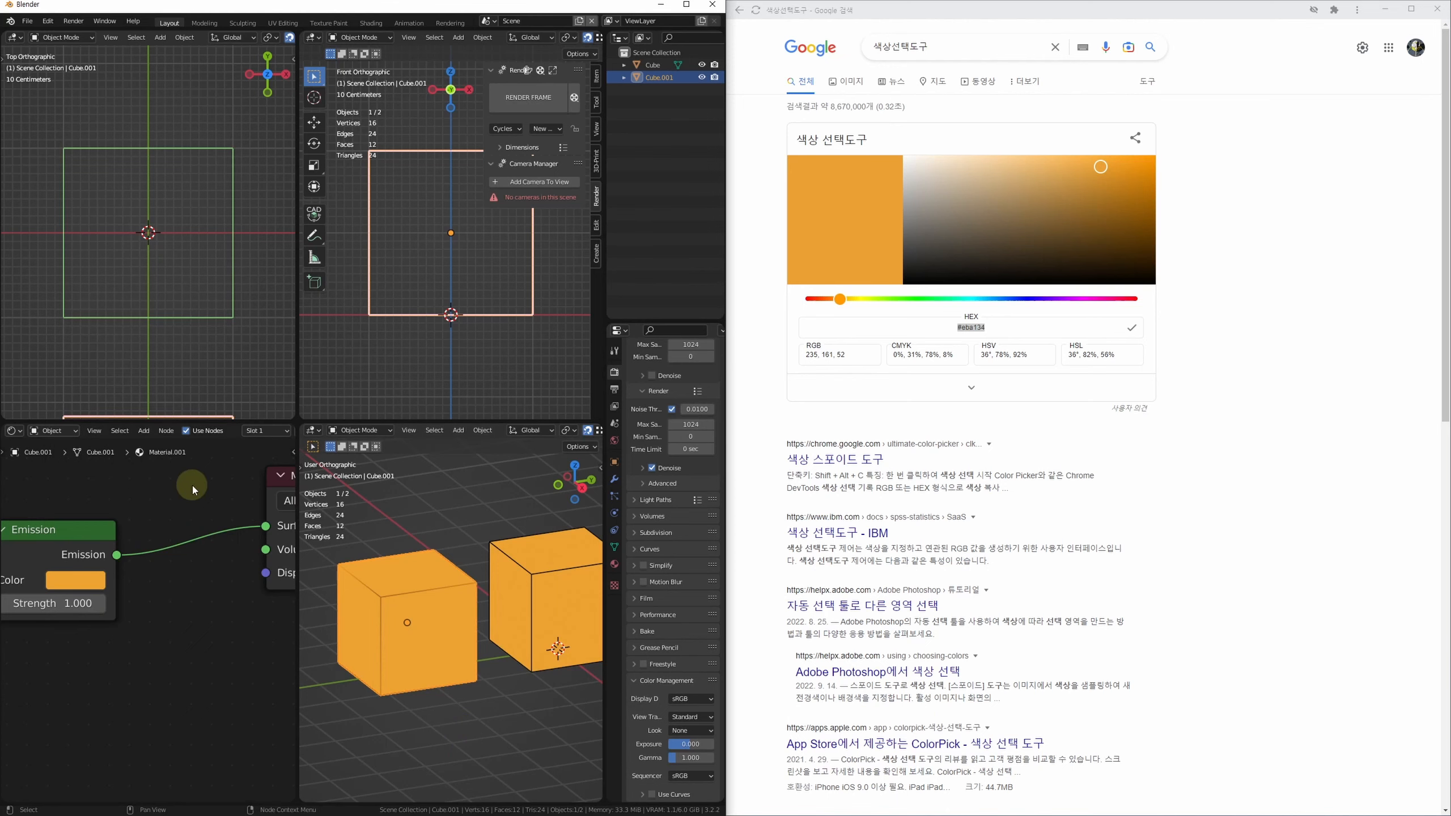
Step: Show the other cube's material nodes and line up the Gamma node with the Combine RGB and Emission nodes
{"action": "left_click", "coordinate": [547, 617]}
{"action": "scroll", "coordinate": [178, 663], "scroll_direction": "down", "scroll_amount": 4}
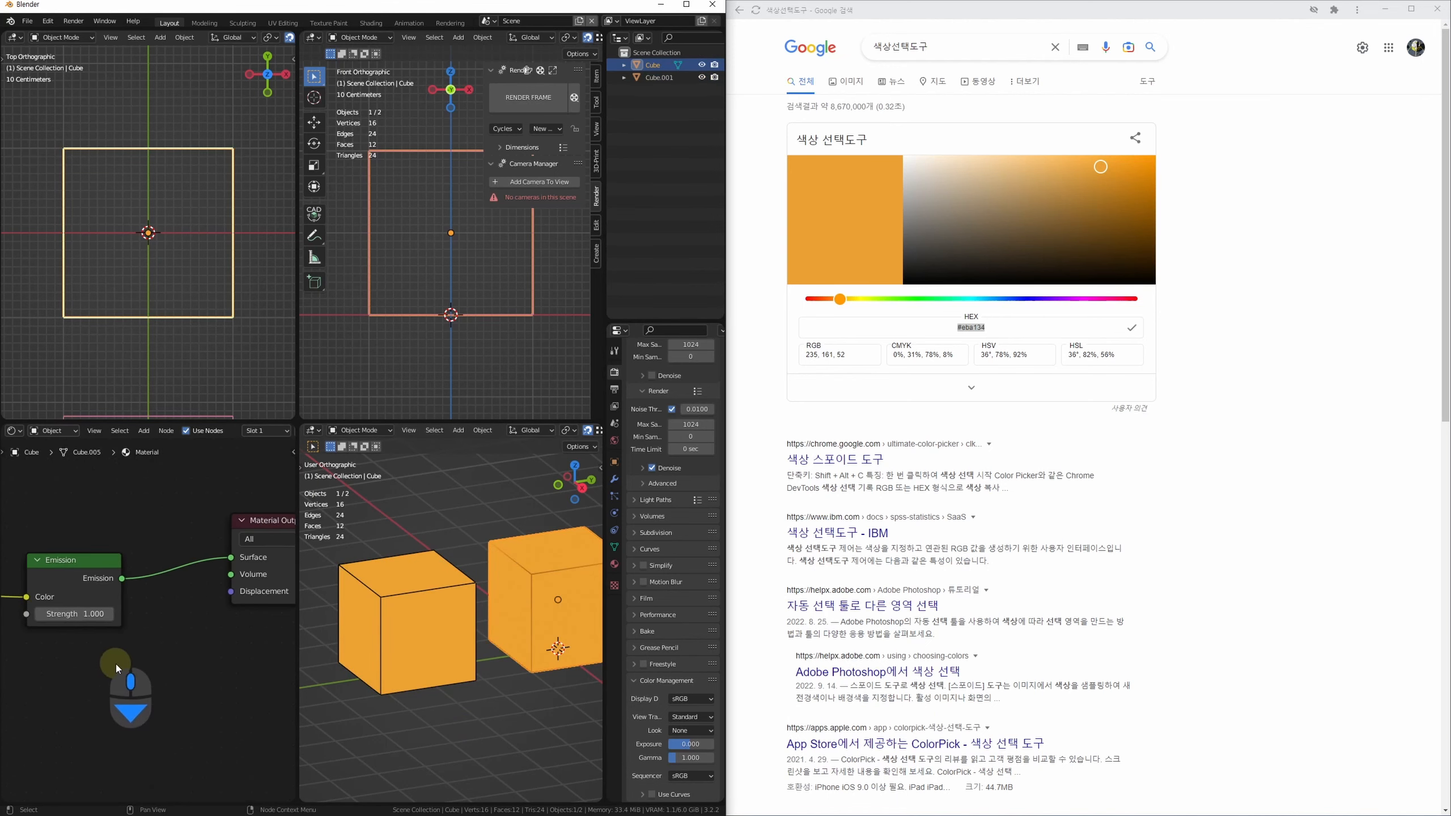
{"action": "middle_click_drag", "start_coordinate": [89, 594], "coordinate": [196, 603]}
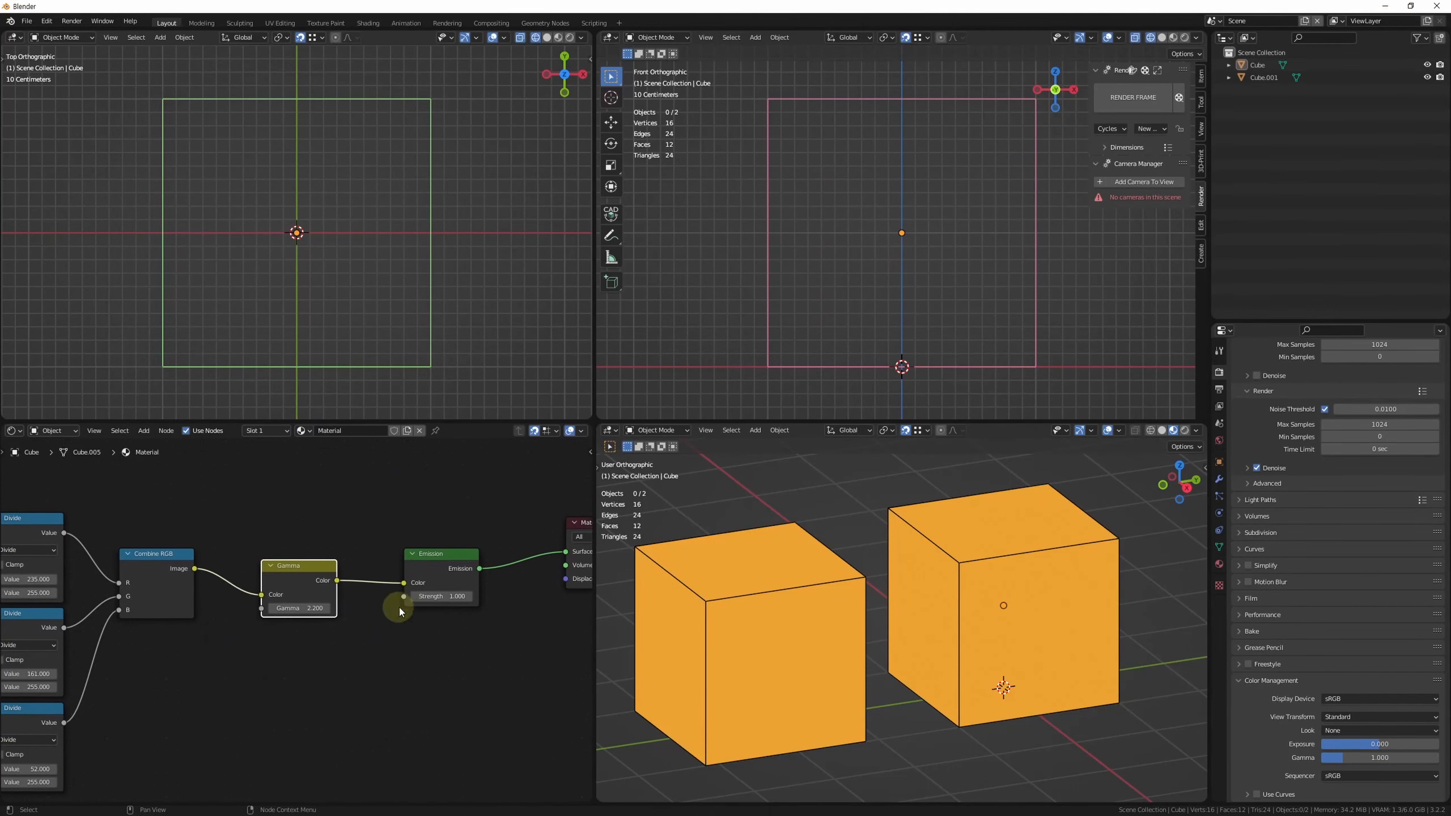
{"action": "mouse_move", "coordinate": [308, 576]}
{"action": "left_mouse_down"}
{"action": "mouse_move", "coordinate": [296, 552]}
{"action": "mouse_move", "coordinate": [285, 563]}
{"action": "left_mouse_up"}
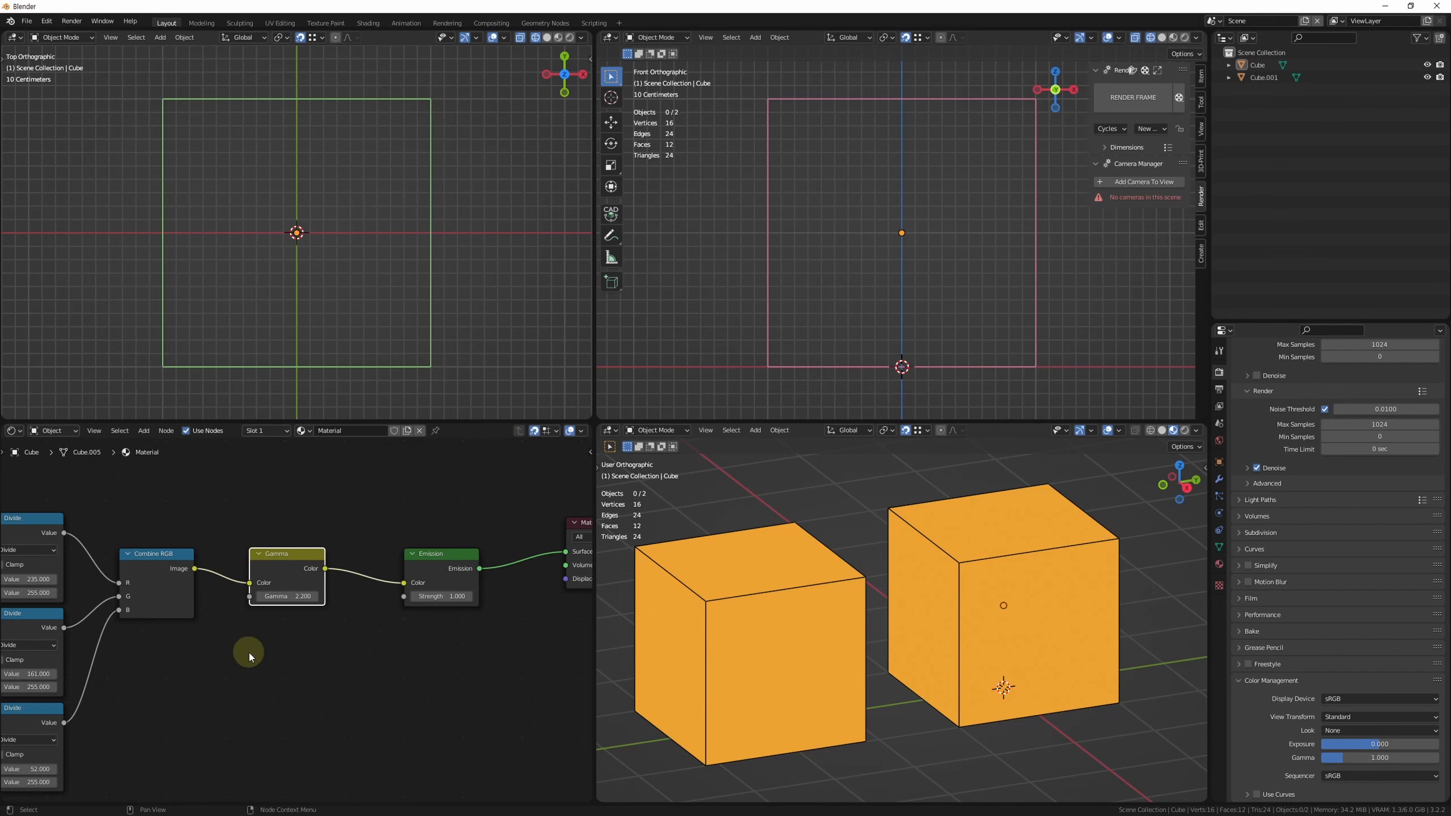
{"action": "scroll", "coordinate": [420, 606], "scroll_direction": "up", "scroll_amount": 1}
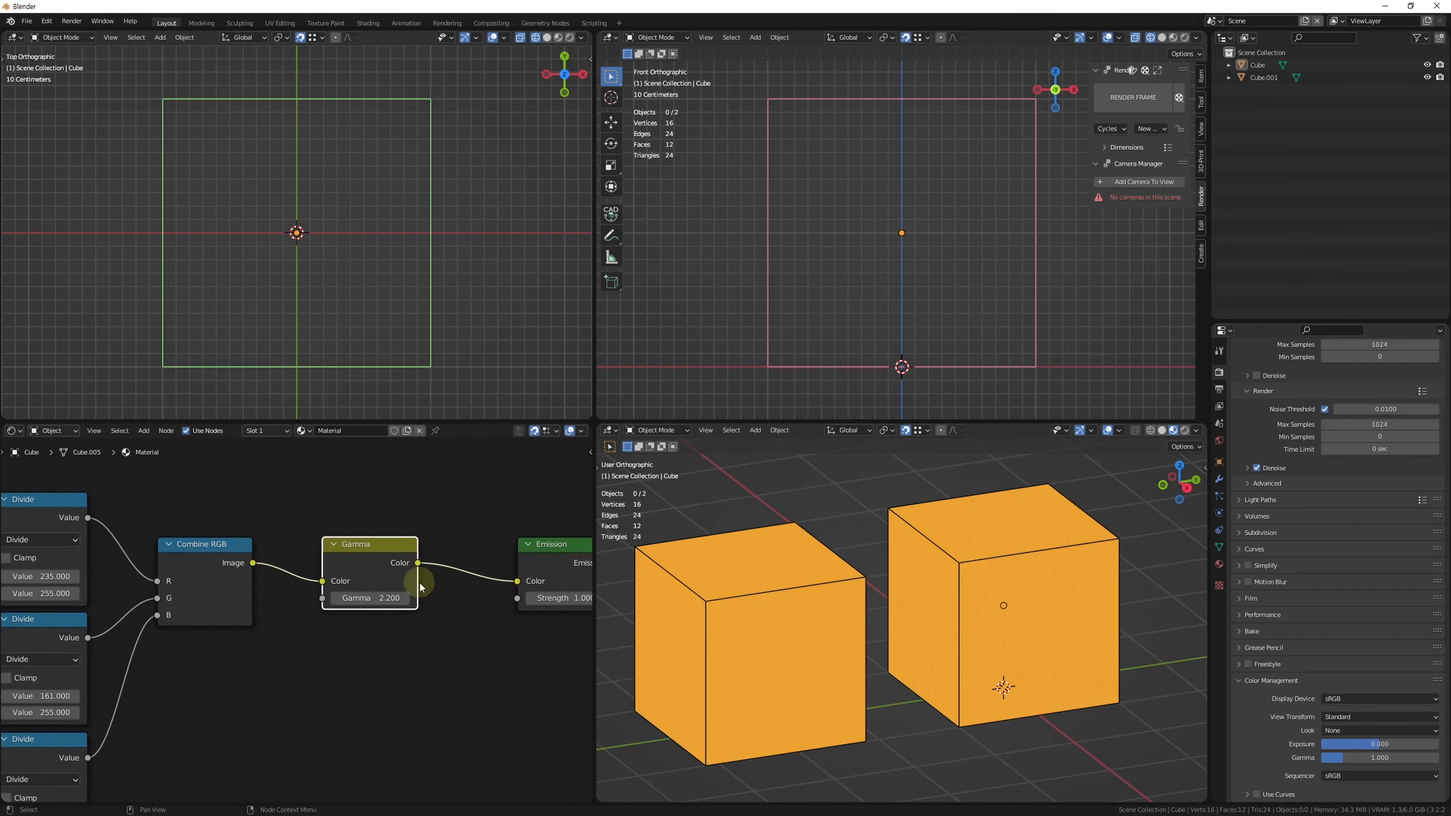
{"action": "left_click", "coordinate": [383, 550]}
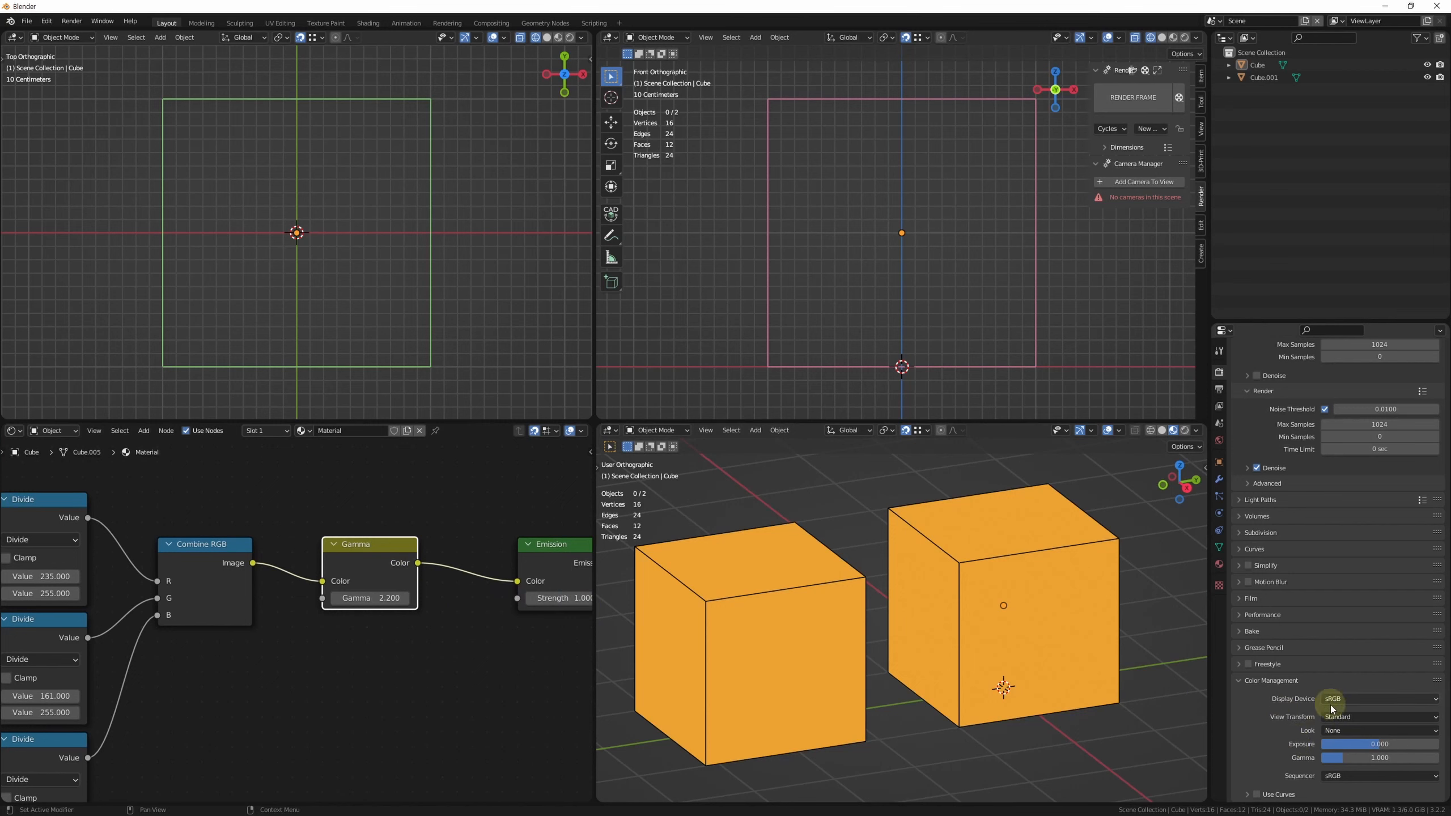
Step: Set the colour management Display Device to None and detach the Gamma node, keeping Combine RGB linked directly to Emission
{"action": "left_click", "coordinate": [1358, 700]}
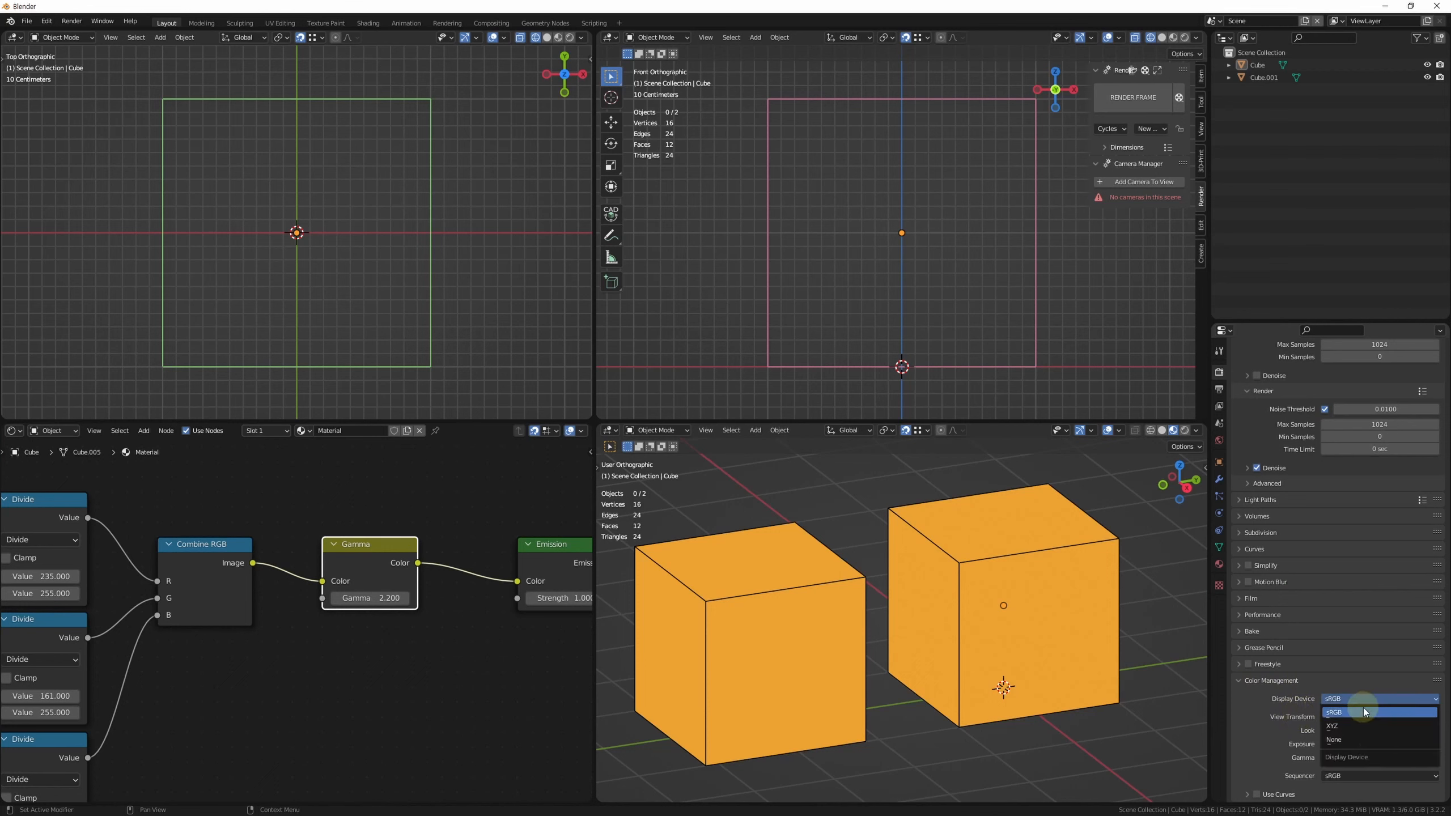
{"action": "left_click", "coordinate": [1356, 741]}
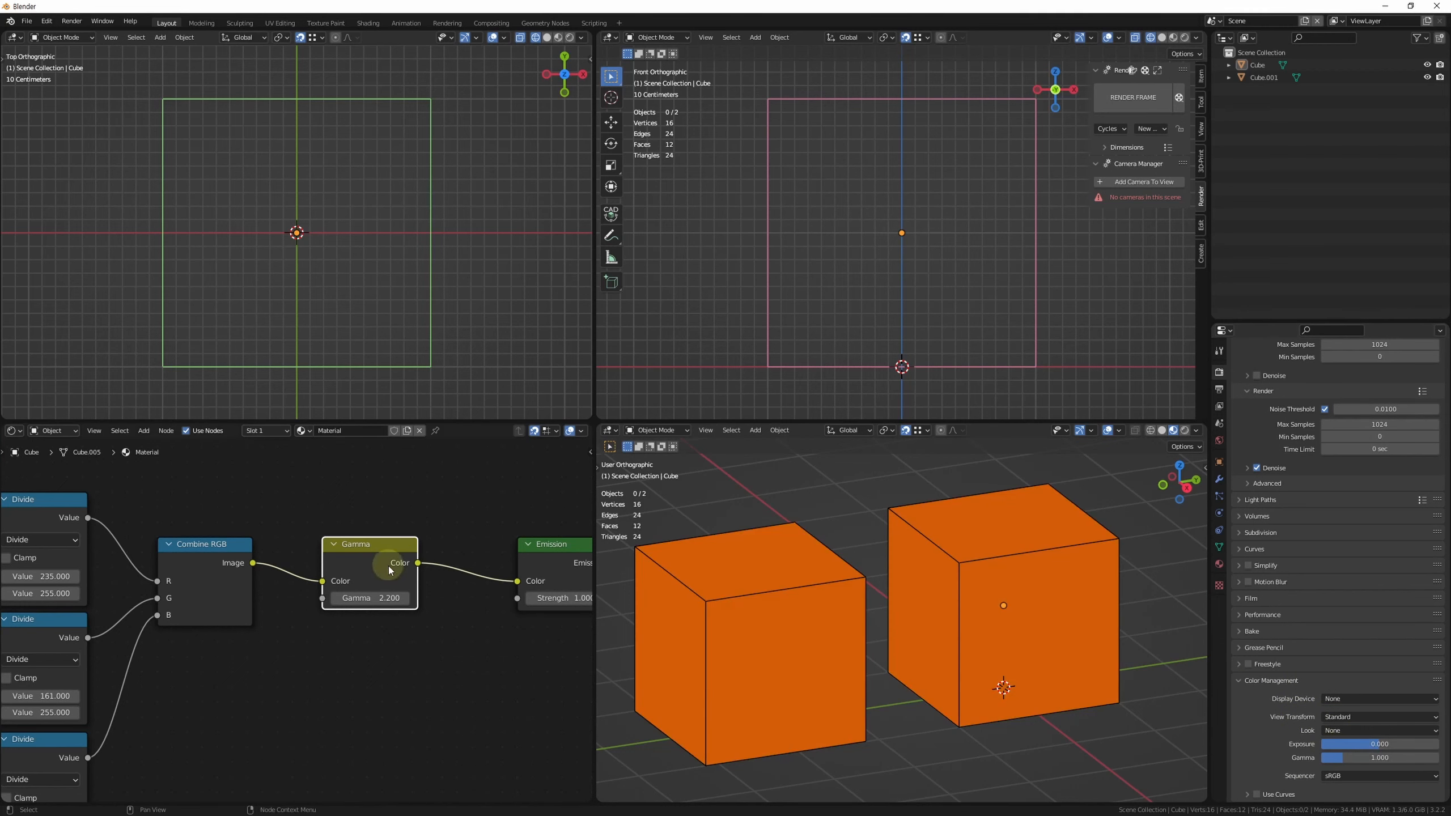
{"action": "left_click_drag", "start_coordinate": [383, 571], "coordinate": [383, 651], "text": "alt"}
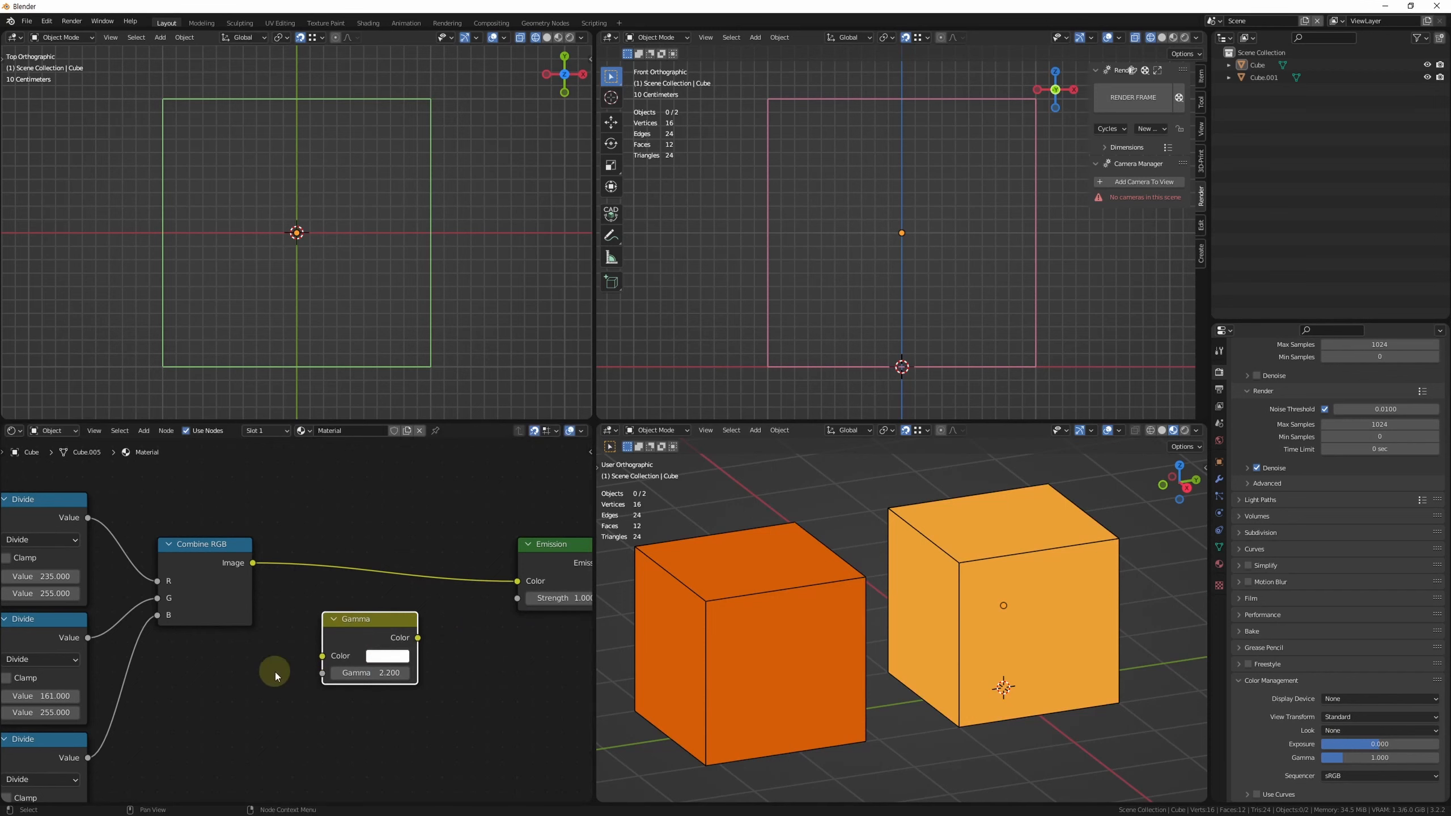
{"action": "middle_click_drag", "start_coordinate": [108, 610], "coordinate": [300, 531]}
{"action": "middle_click_drag", "start_coordinate": [435, 676], "coordinate": [270, 728]}
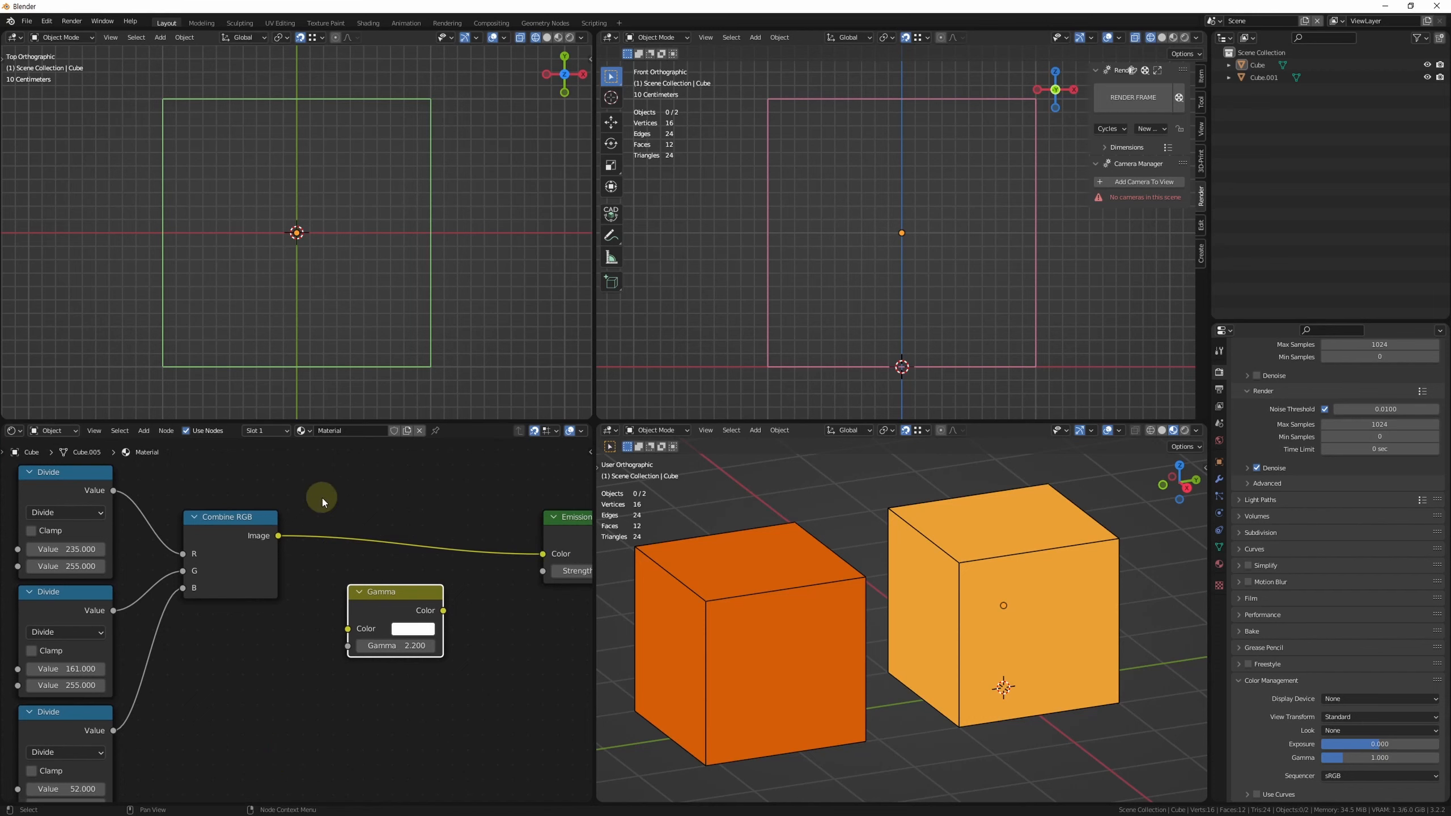
{"action": "middle_click_drag", "start_coordinate": [297, 558], "coordinate": [423, 547]}
{"action": "middle_click_drag", "start_coordinate": [520, 675], "coordinate": [352, 688]}
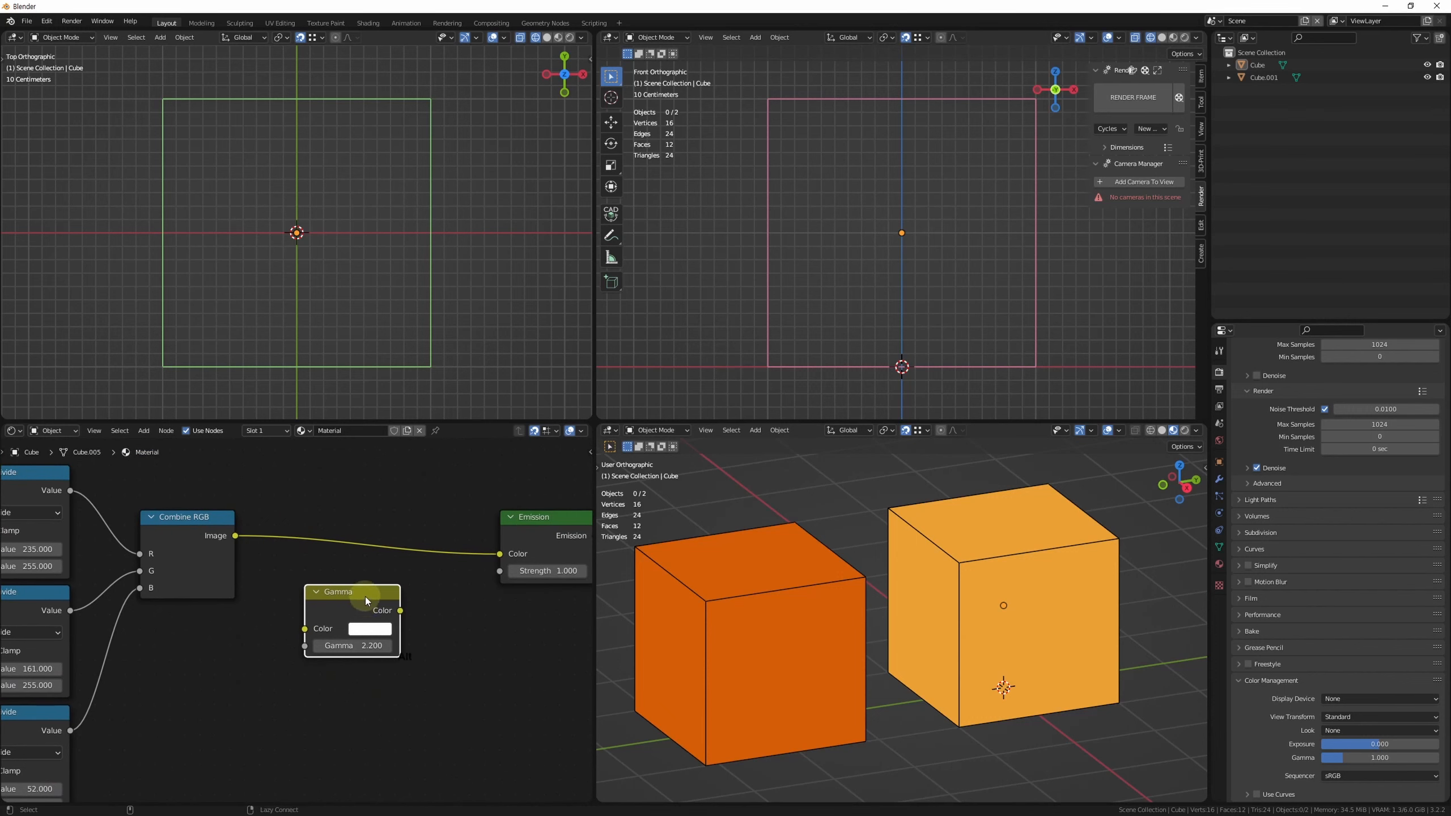
Step: Put the Gamma node back between Combine RGB and Emission and set the Display Device to sRGB
{"action": "left_click_drag", "start_coordinate": [369, 600], "coordinate": [369, 540]}
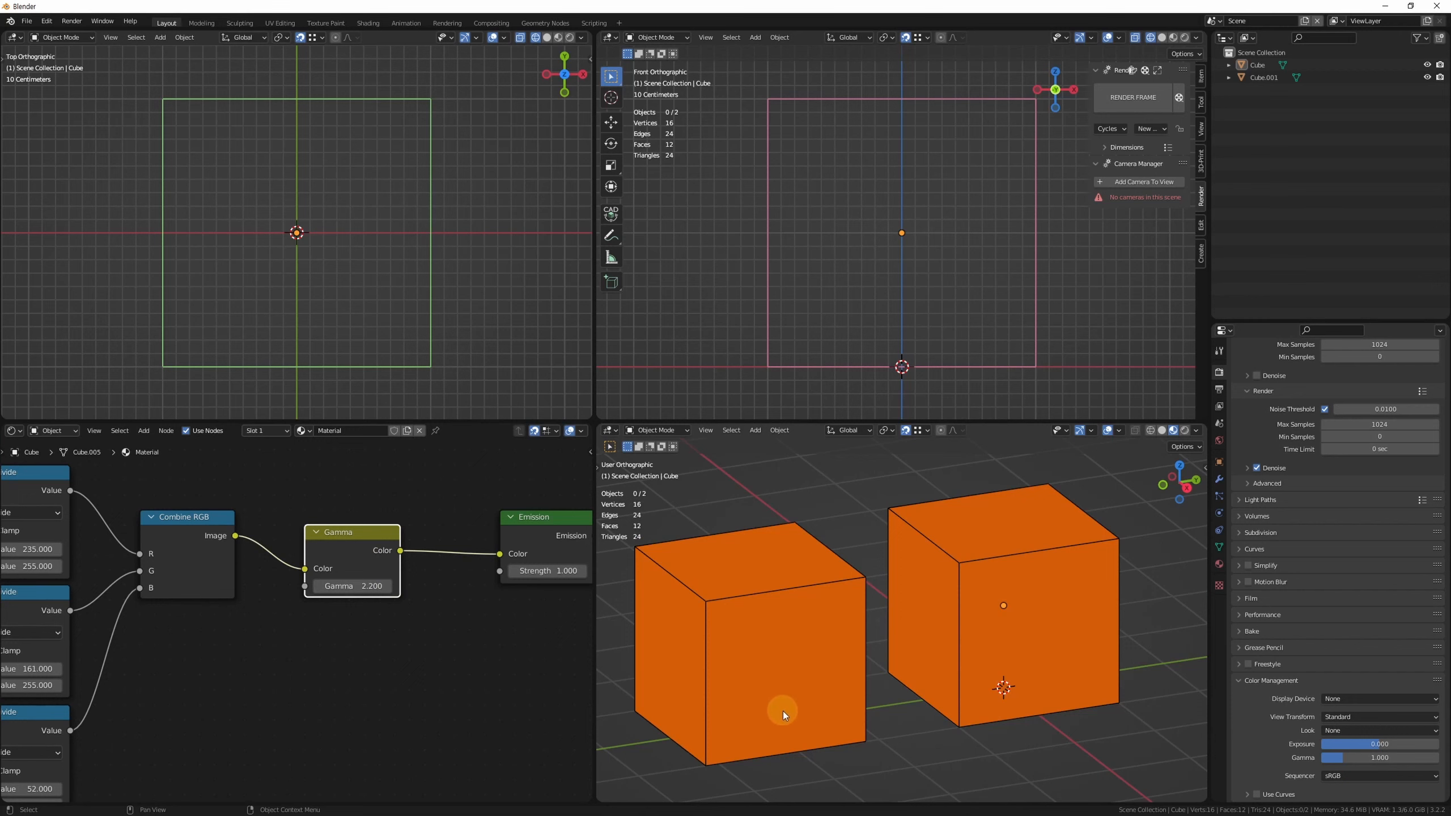
{"action": "left_click", "coordinate": [1369, 700]}
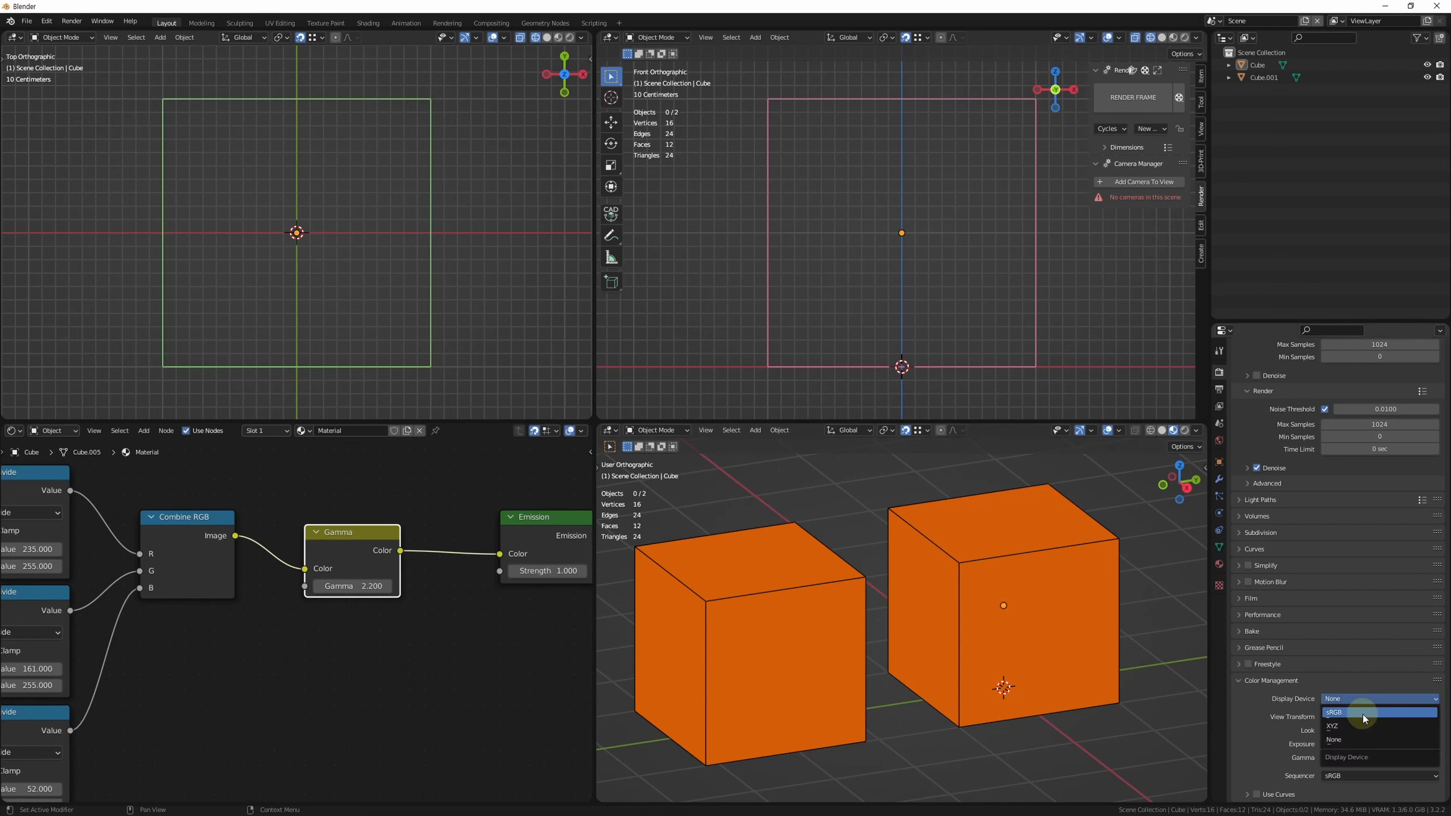
{"action": "left_click", "coordinate": [1363, 712]}
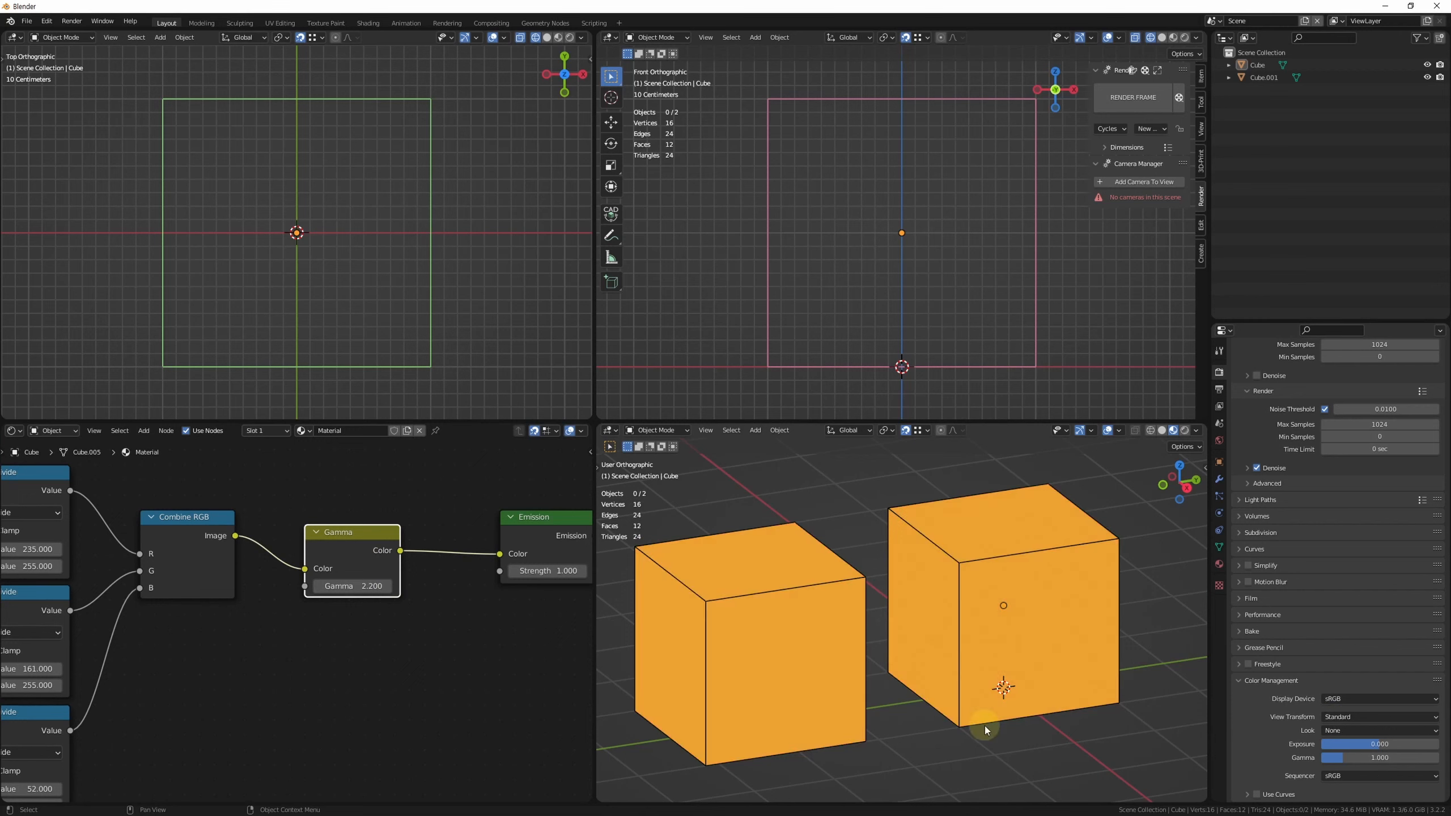
{"action": "left_click", "coordinate": [526, 716]}
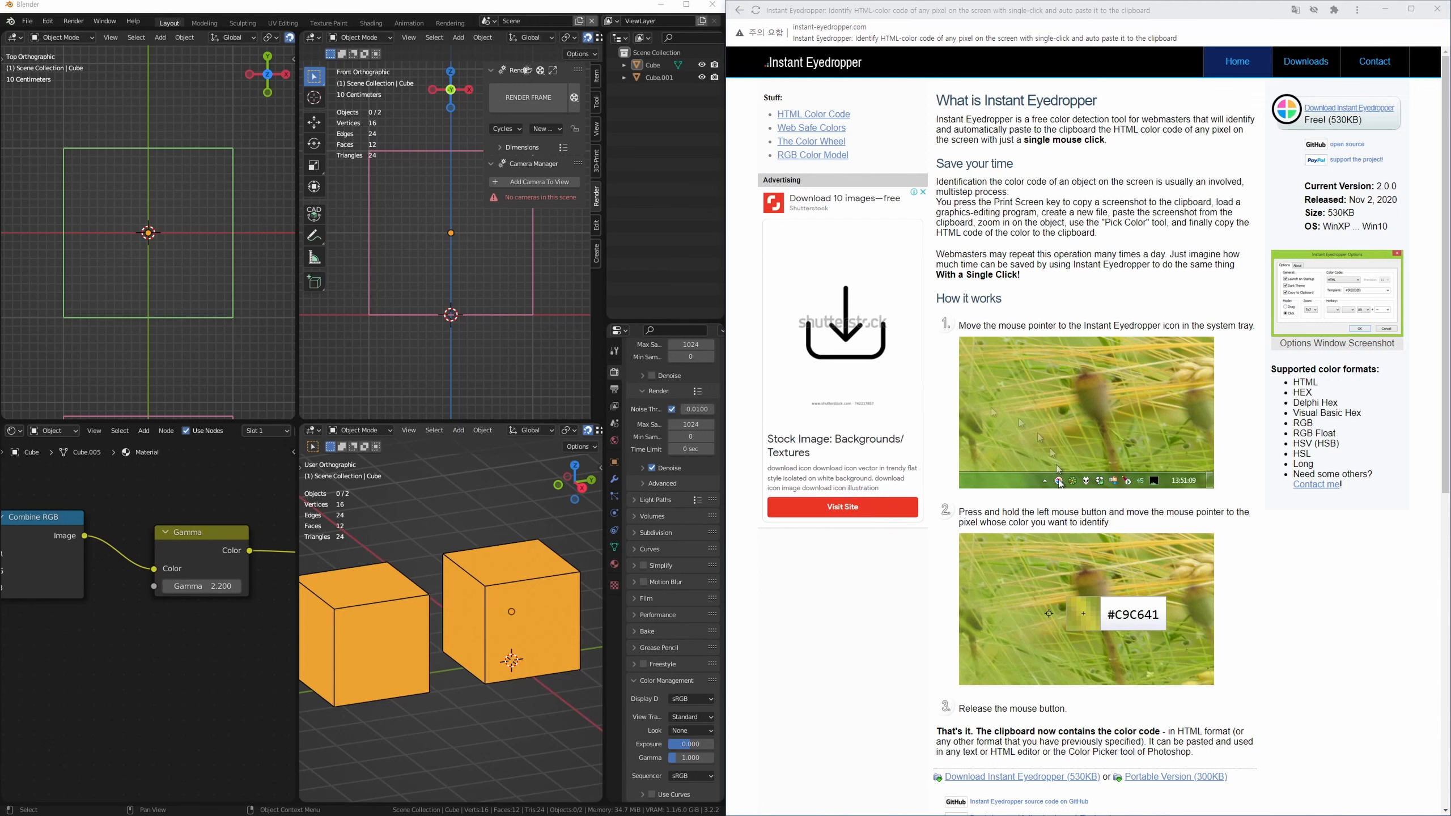
Step: Sample the yellow swatch #fcba03 of the browser's colour picker with Instant Eyedropper
{"action": "left_click_drag", "start_coordinate": [1161, 717], "coordinate": [856, 397]}
{"action": "left_click", "coordinate": [1309, 65]}
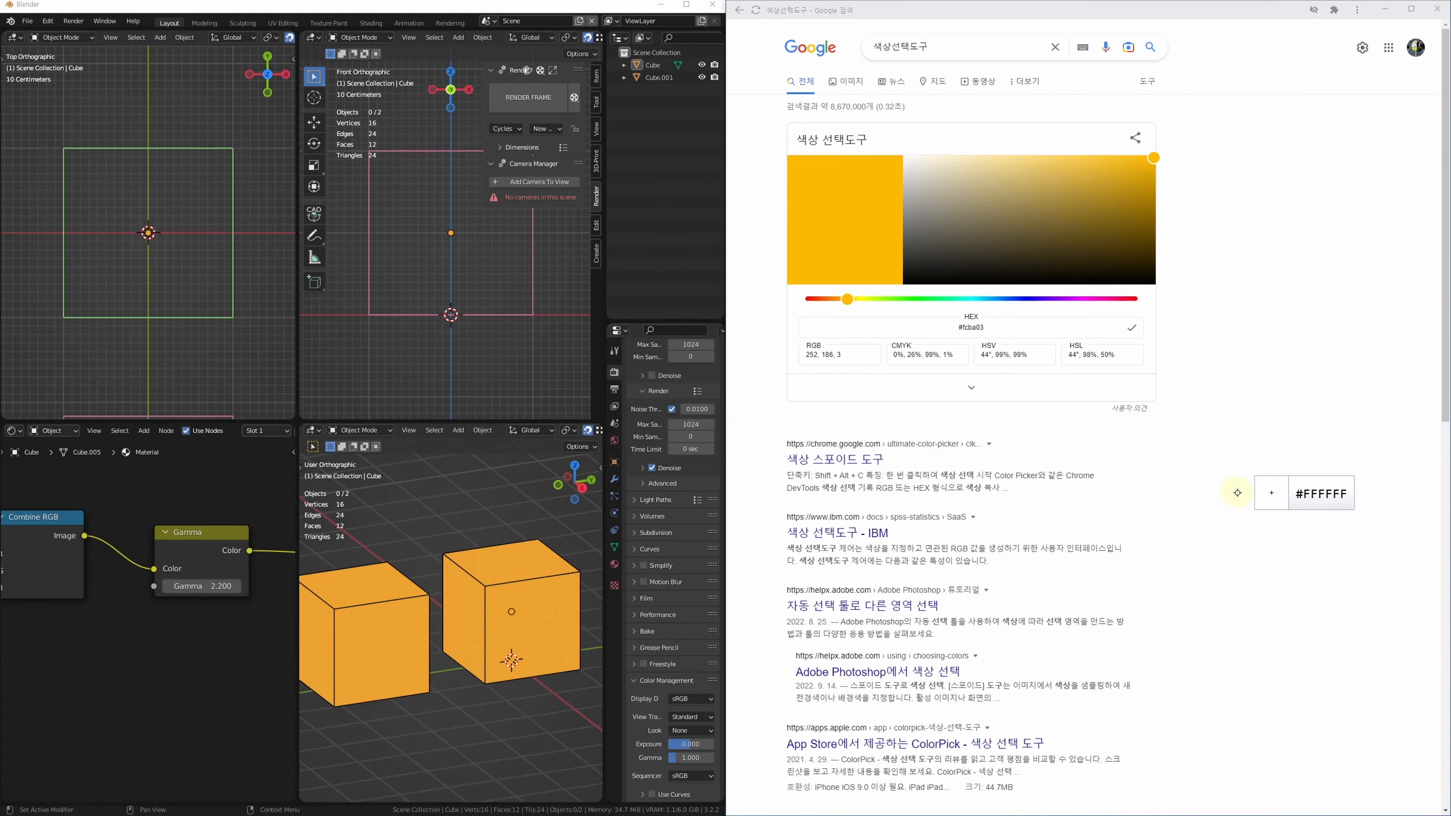
{"action": "left_click", "coordinate": [852, 218]}
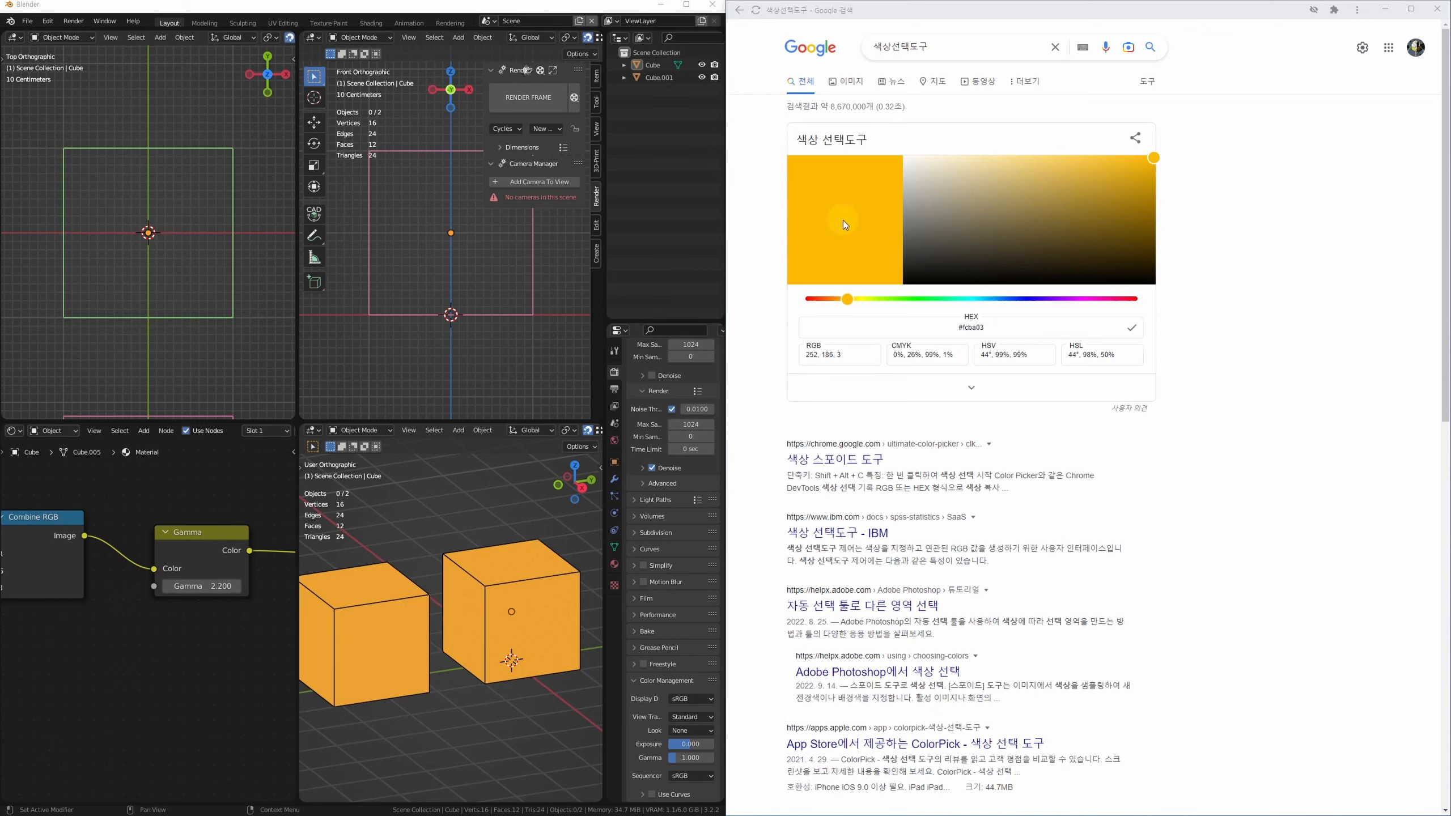
Step: Set the Emission colour of the Cube.001 object to the Hex code #FCBA03
{"action": "left_click", "coordinate": [389, 644]}
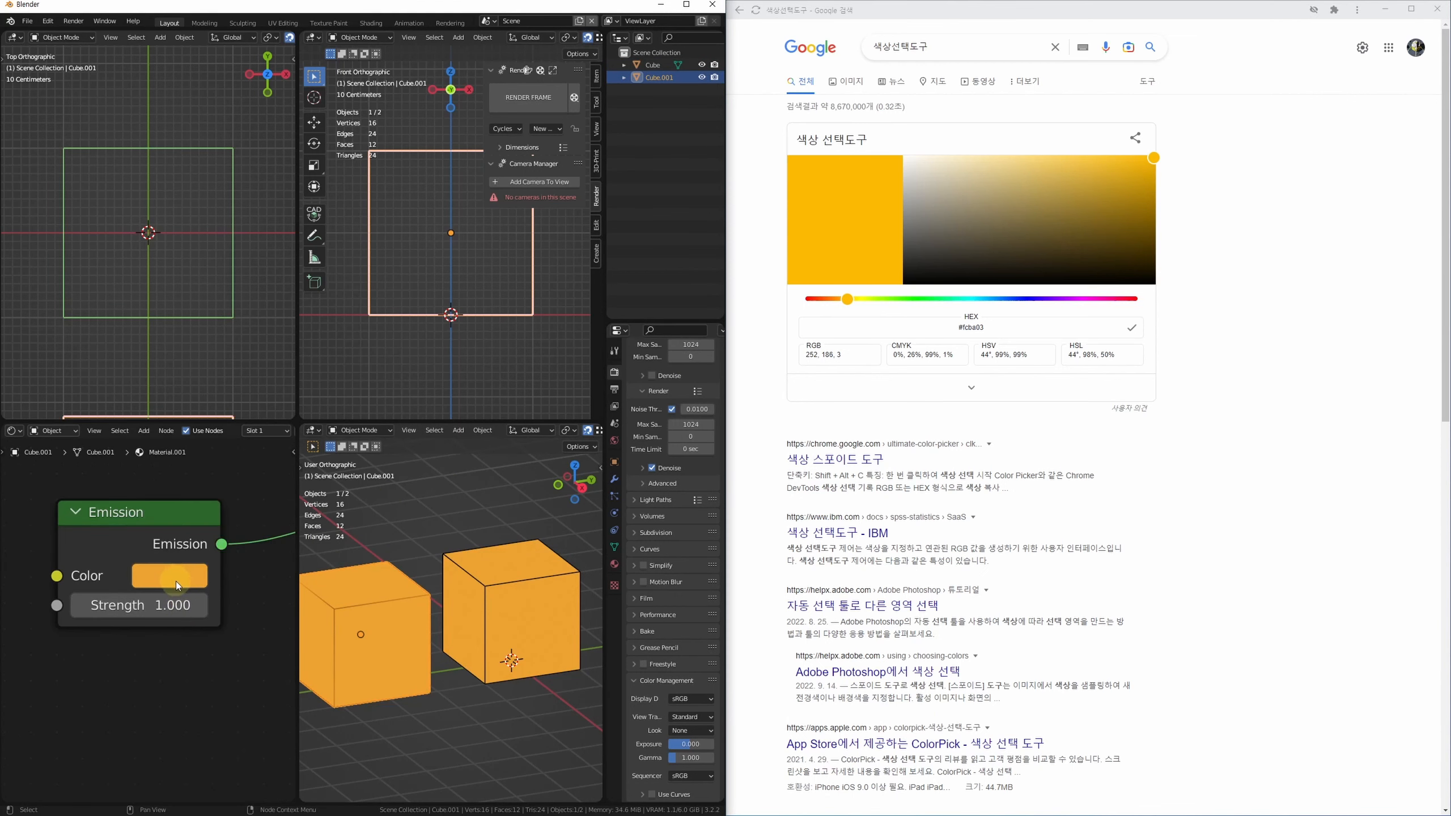
{"action": "left_click", "coordinate": [174, 576]}
{"action": "left_click", "coordinate": [323, 434]}
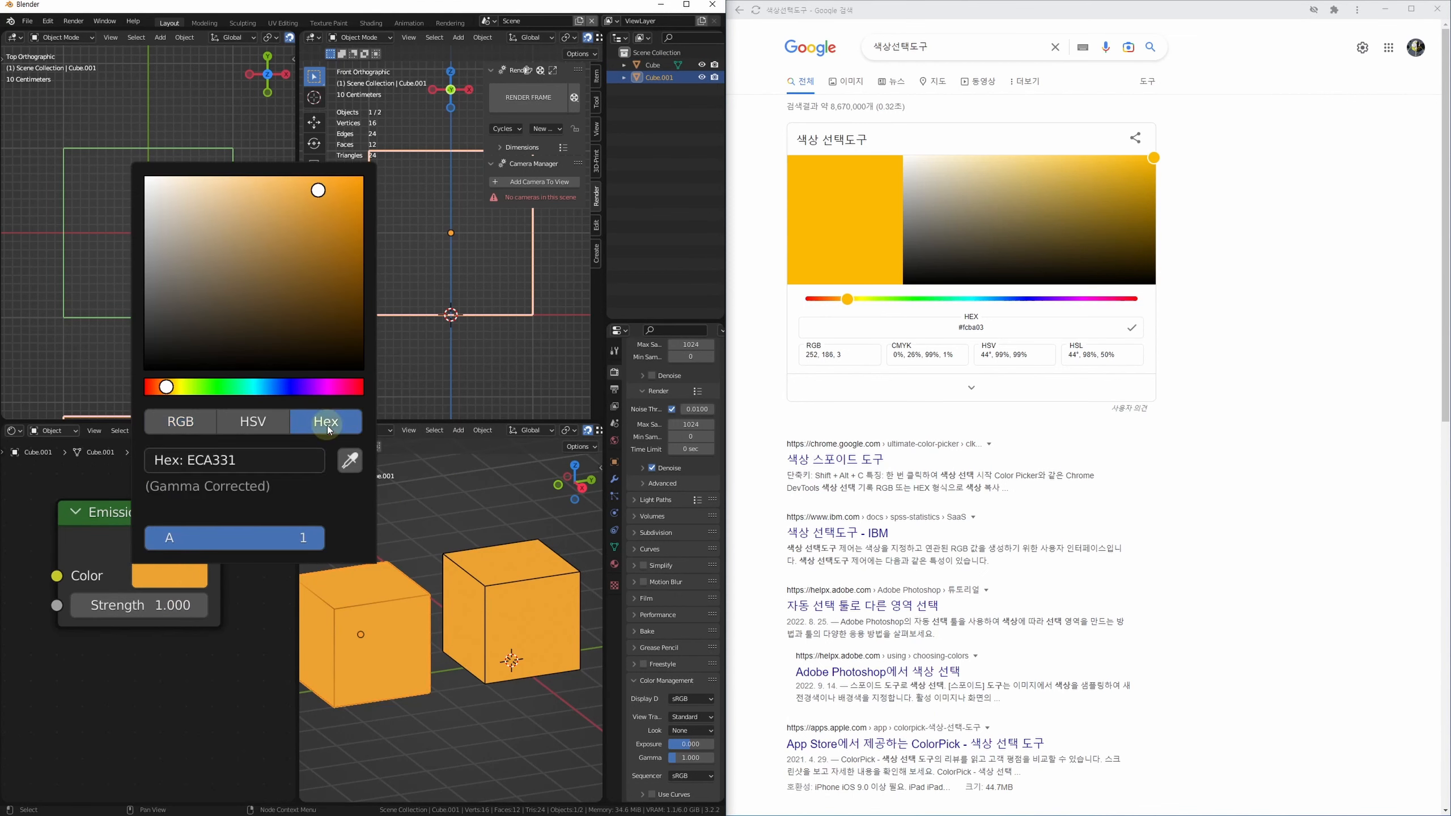
{"action": "left_click", "coordinate": [245, 468]}
{"action": "type", "text": "#FCBA03"}
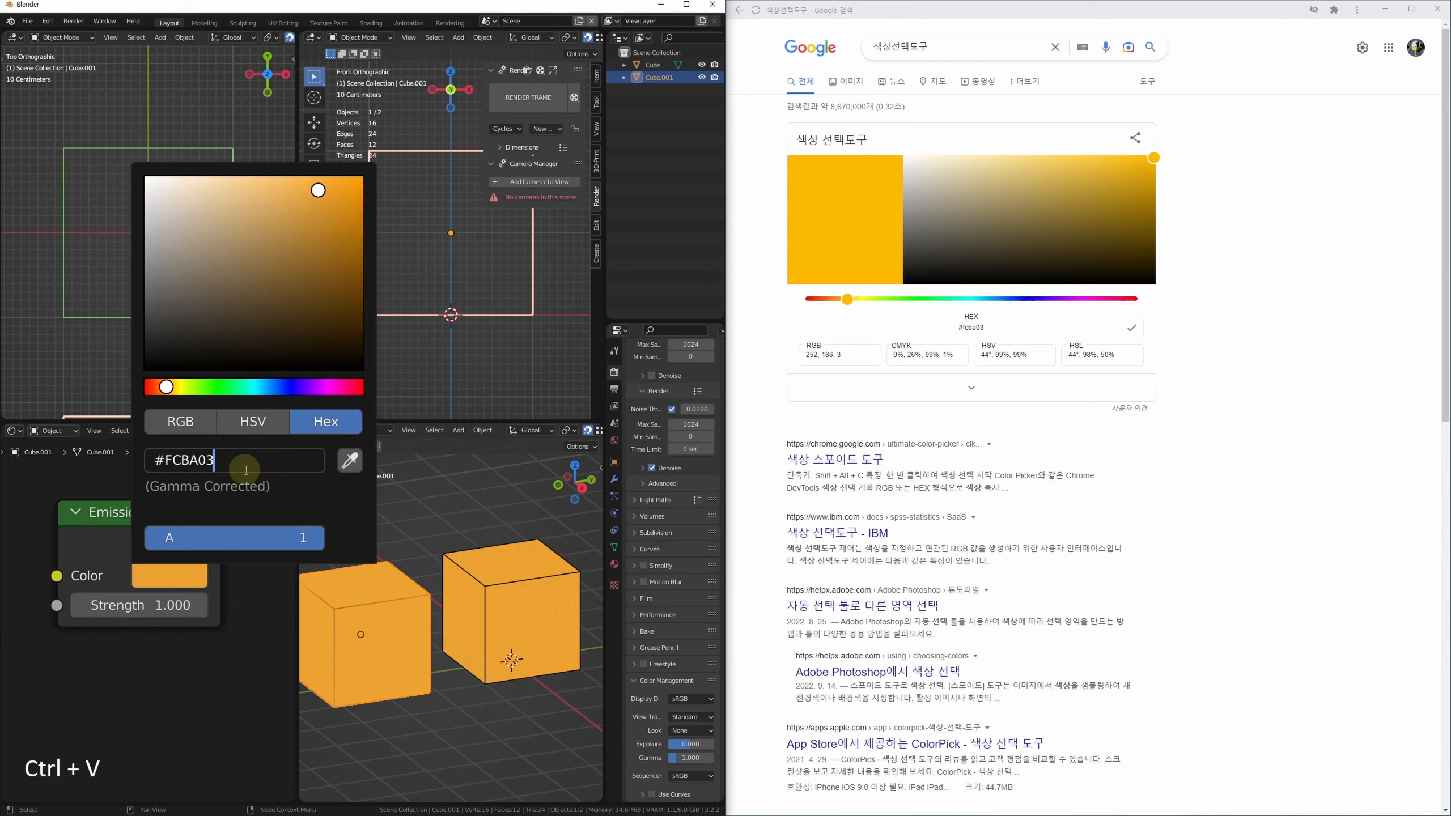
{"action": "key", "text": "Return"}
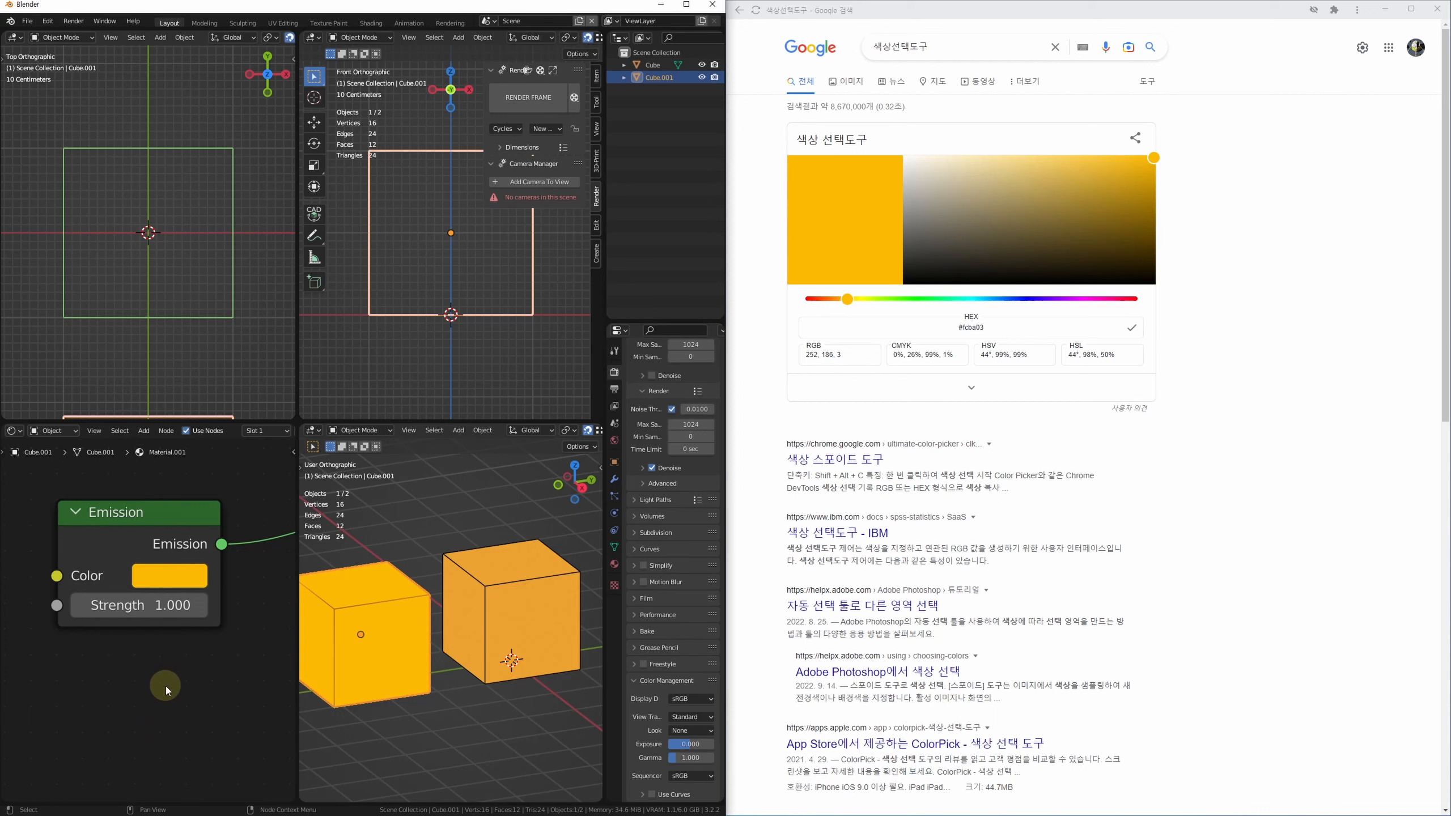
Step: Sample blue #0330fc from the browser's colour picker and set the Emission colour of Cube.001 to the Hex code #0330FC
{"action": "left_click", "coordinate": [1018, 299]}
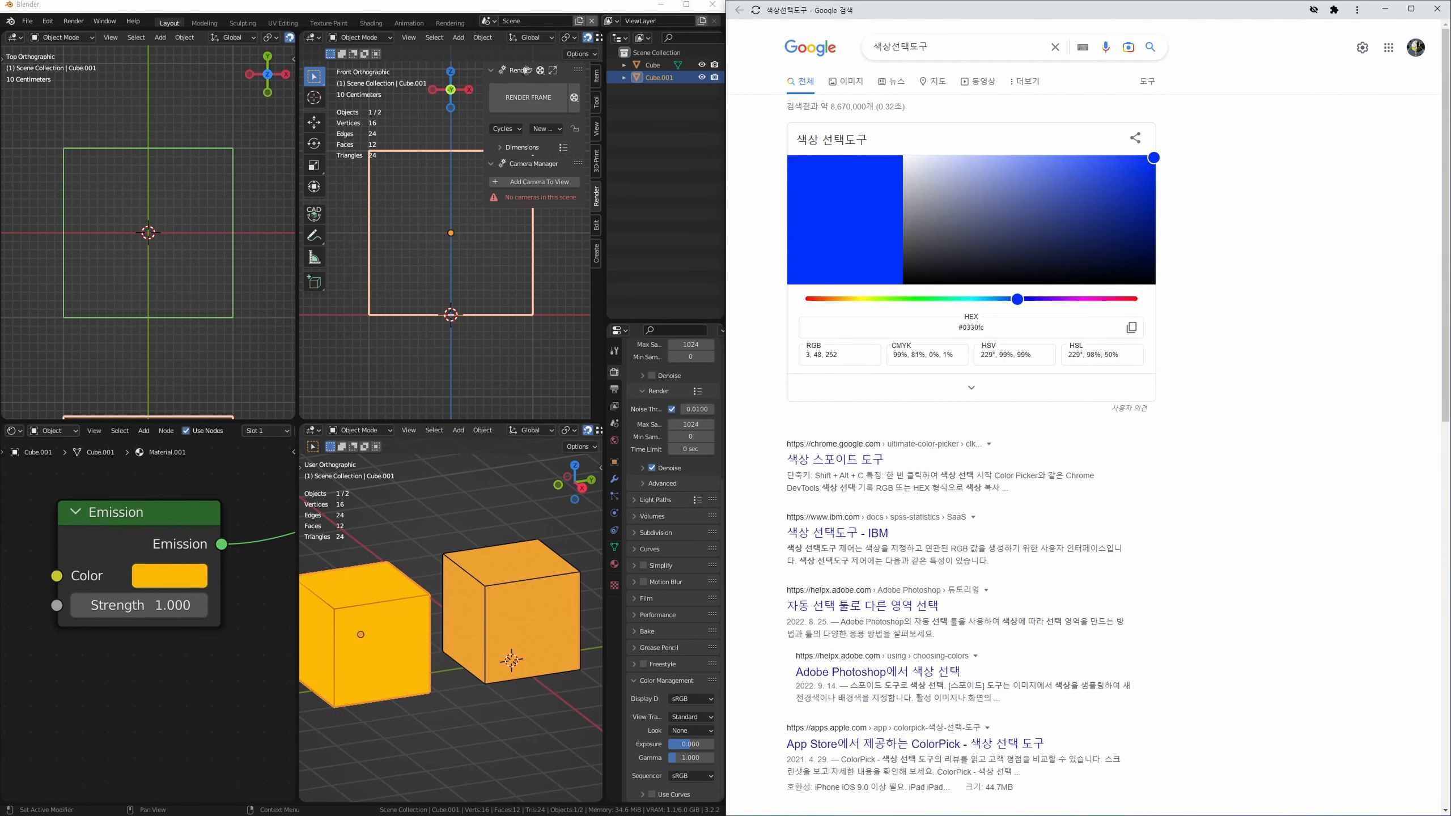
{"action": "left_click", "coordinate": [843, 246]}
{"action": "left_click", "coordinate": [188, 571]}
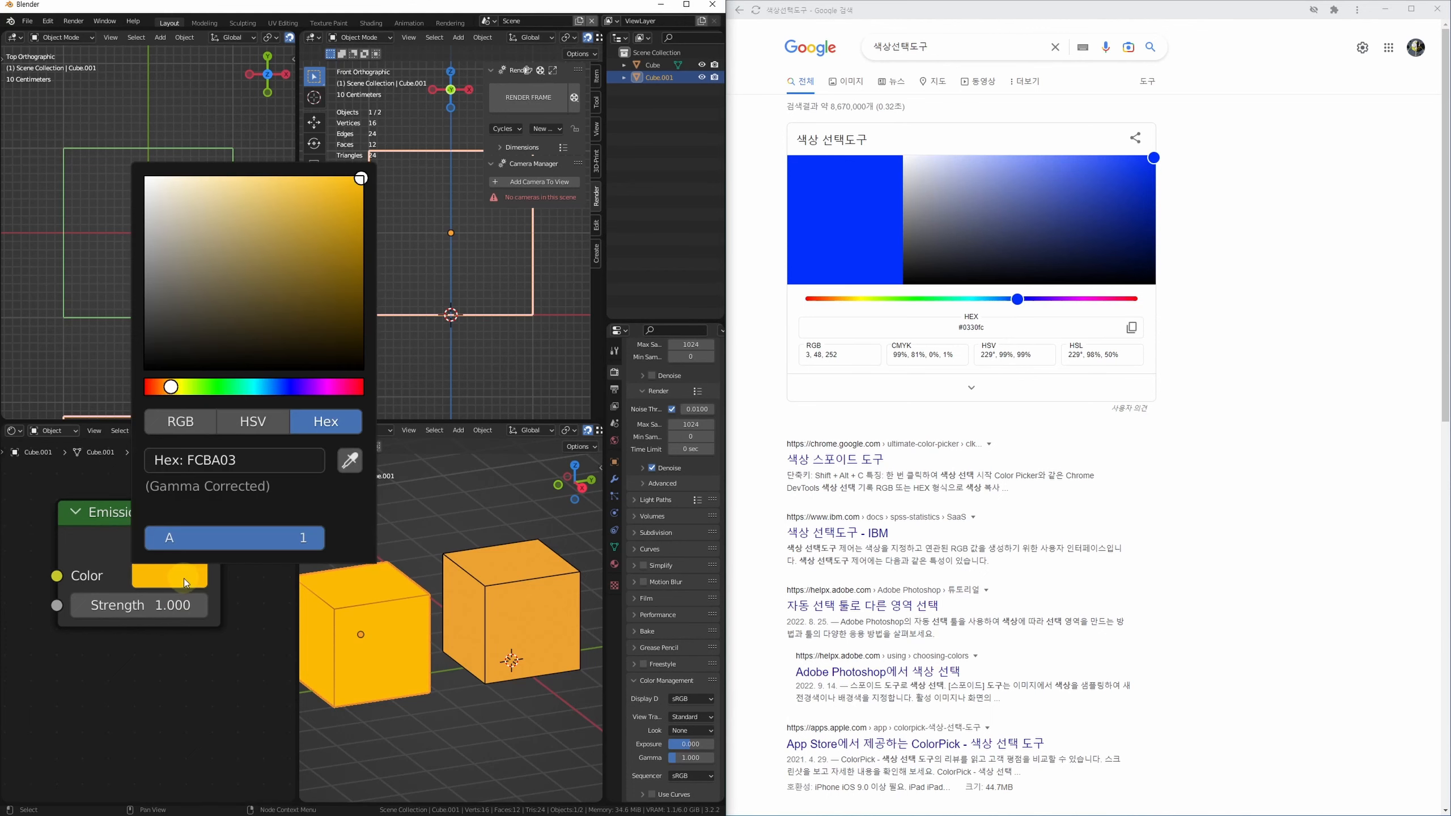
{"action": "left_click", "coordinate": [233, 460]}
{"action": "type", "text": "#0330FC"}
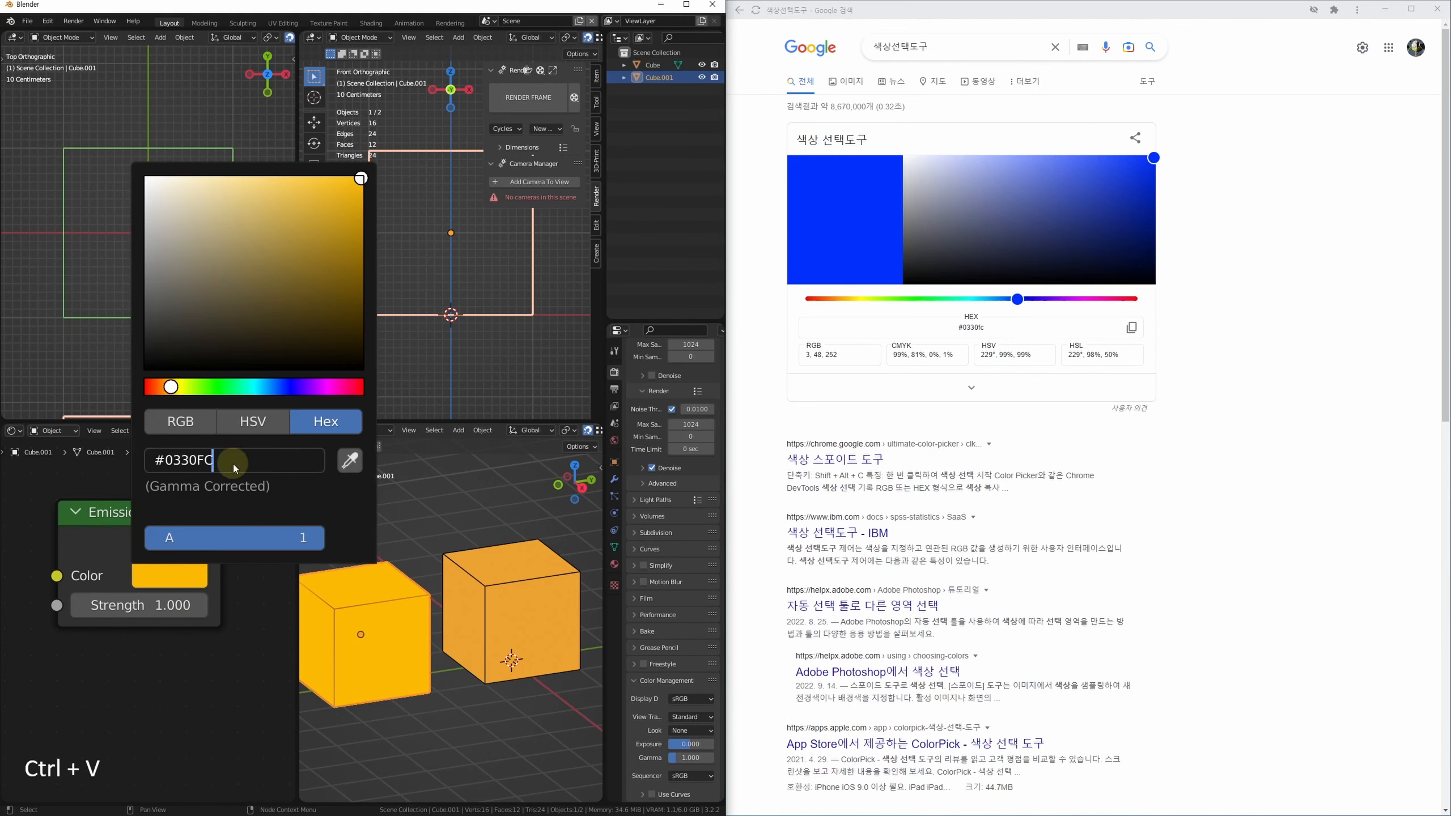
{"action": "key", "text": "Return"}
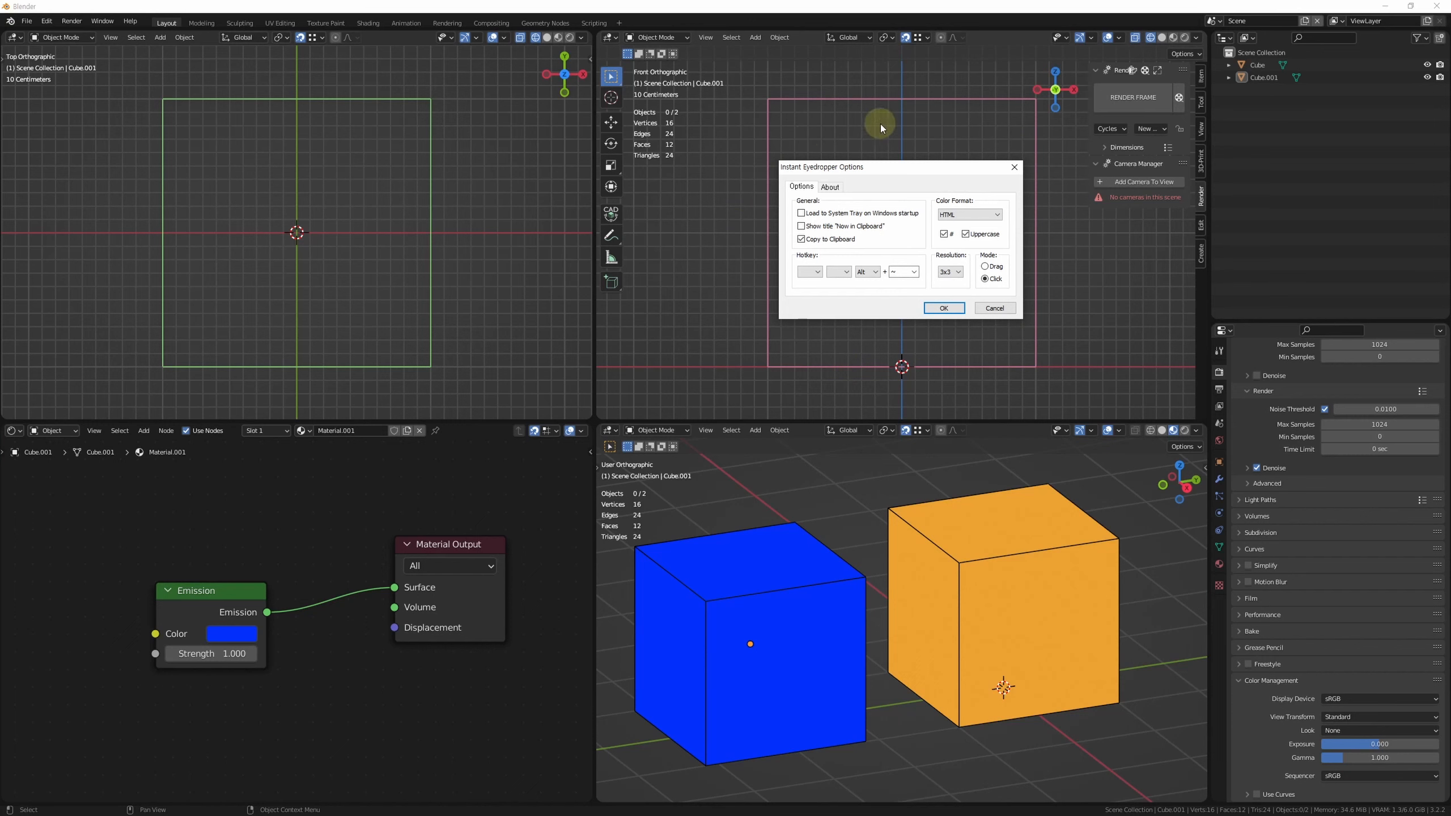
Step: Examine the hotkey and resolution choices in the Instant Eyedropper options, and close the dialog
{"action": "left_click", "coordinate": [818, 273]}
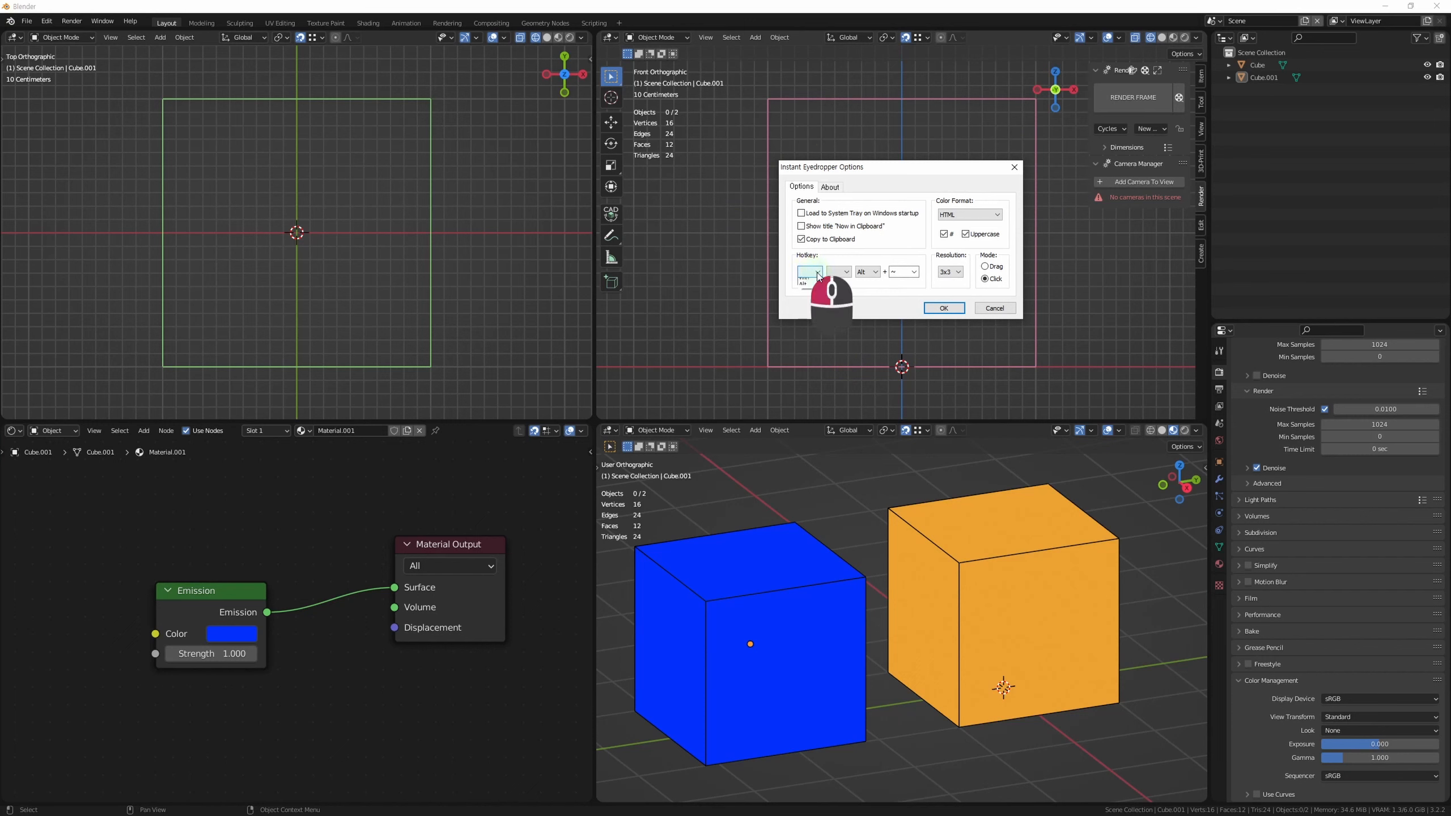
{"action": "left_click", "coordinate": [819, 277]}
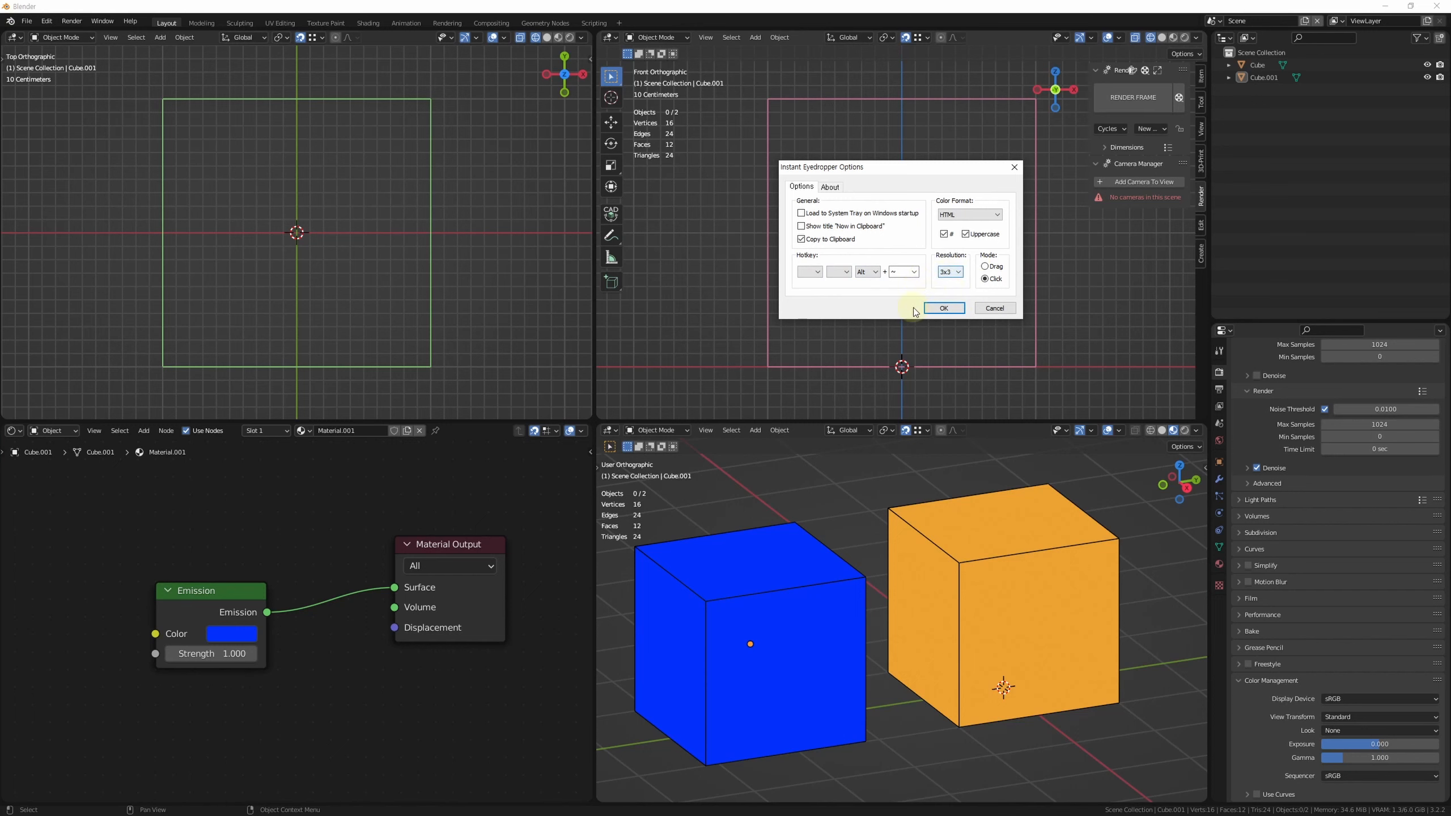
{"action": "left_click", "coordinate": [958, 272]}
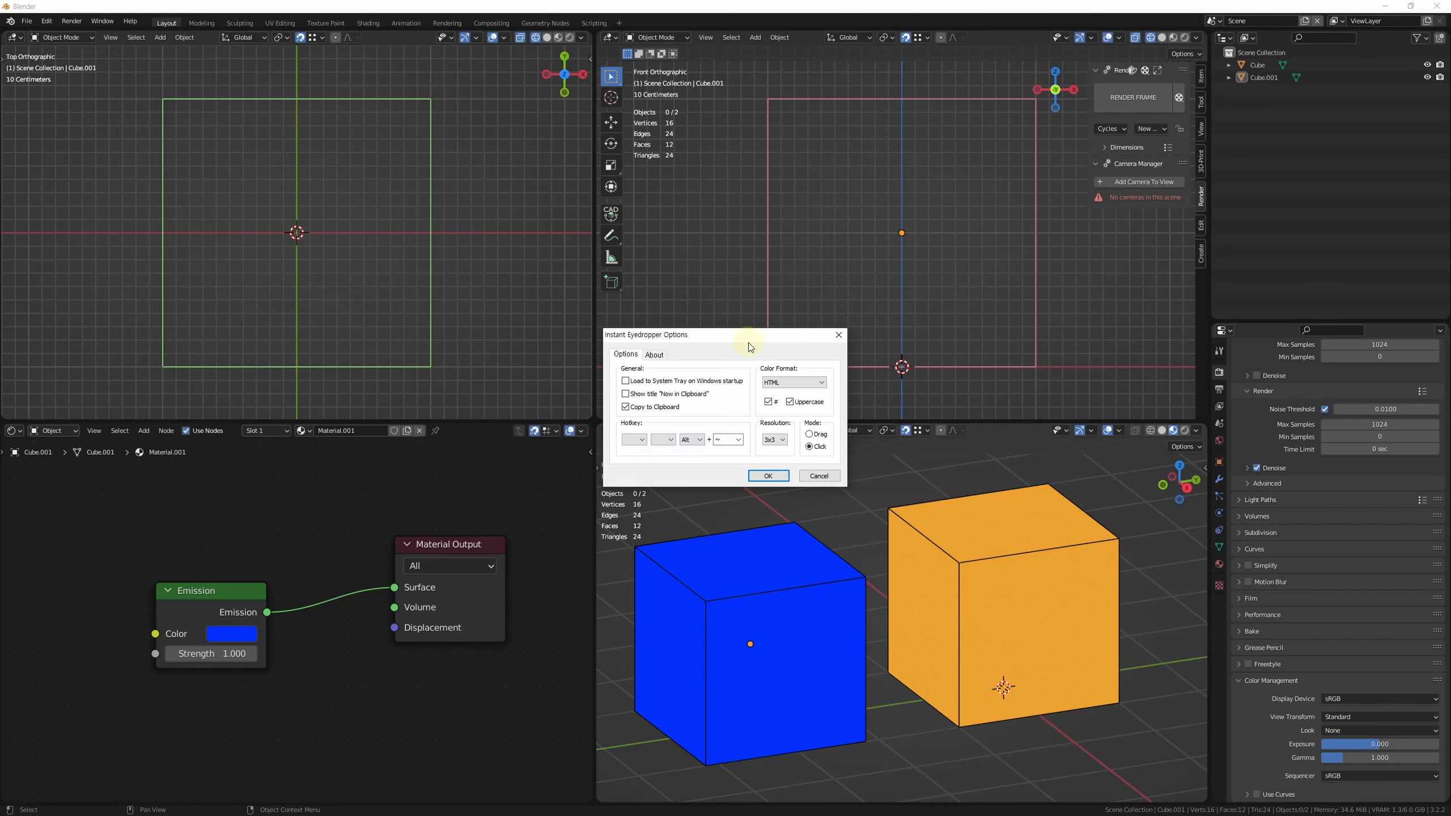
{"action": "left_click", "coordinate": [839, 335]}
Step: Sample the blue cube's colour in the perspective viewport with Instant Eyedropper
{"action": "key", "text": "alt"}
{"action": "key", "text": "alt+grave"}
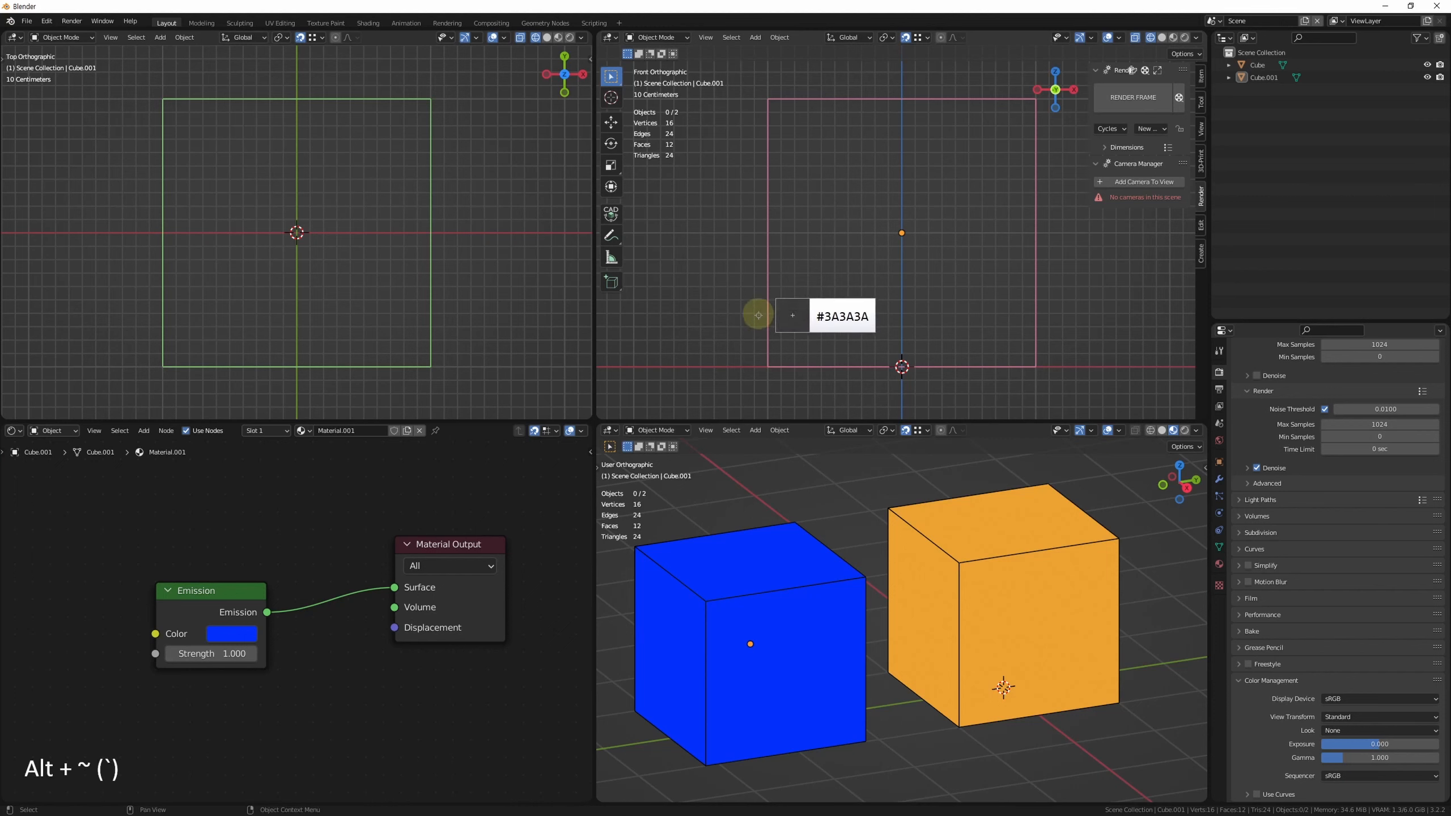
{"action": "left_click", "coordinate": [752, 580]}
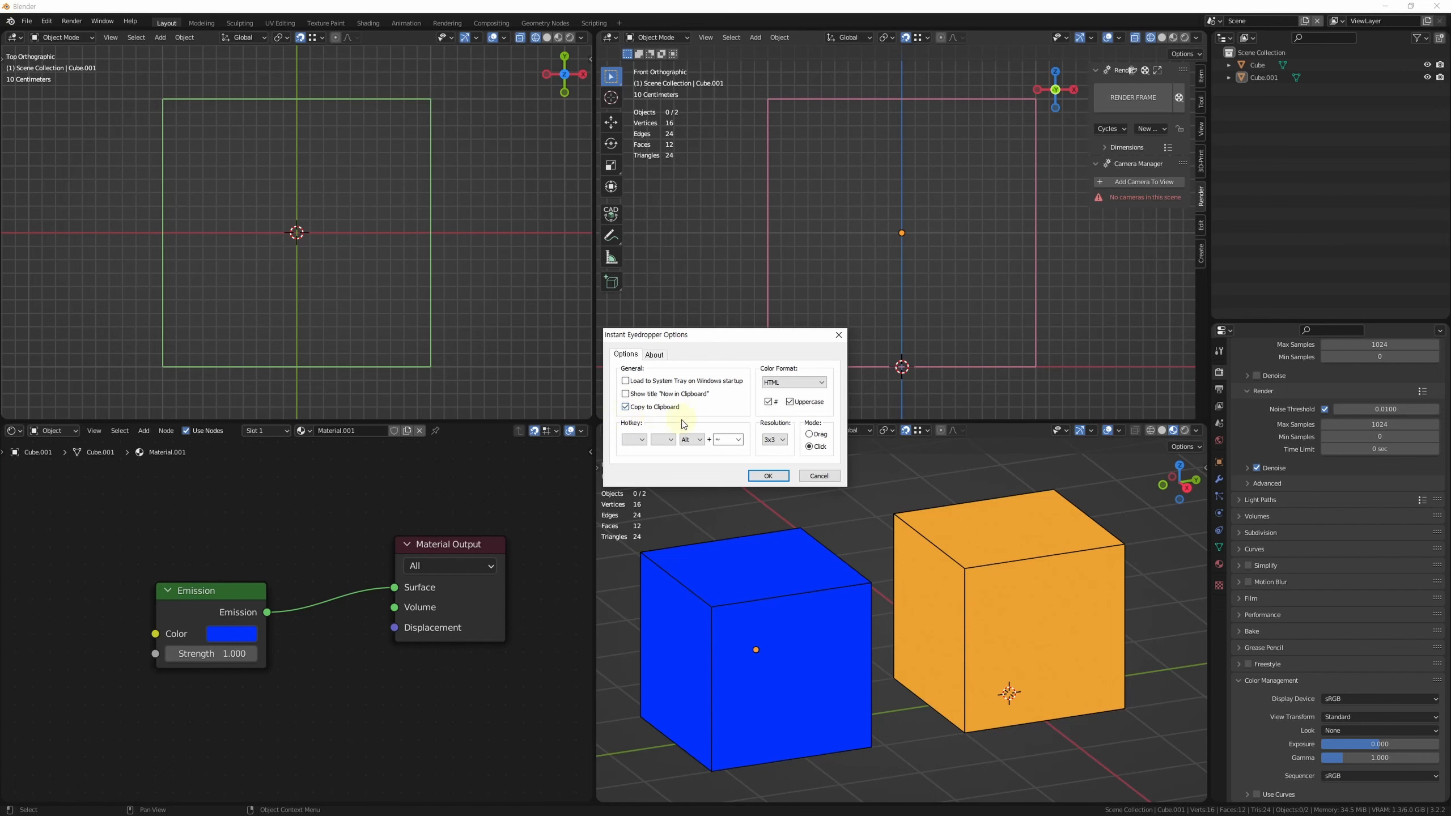
Step: Change the Instant Eyedropper Color Format to Hex and accept the options
{"action": "left_click", "coordinate": [820, 387]}
{"action": "left_click", "coordinate": [786, 402]}
{"action": "key", "text": "Escape"}
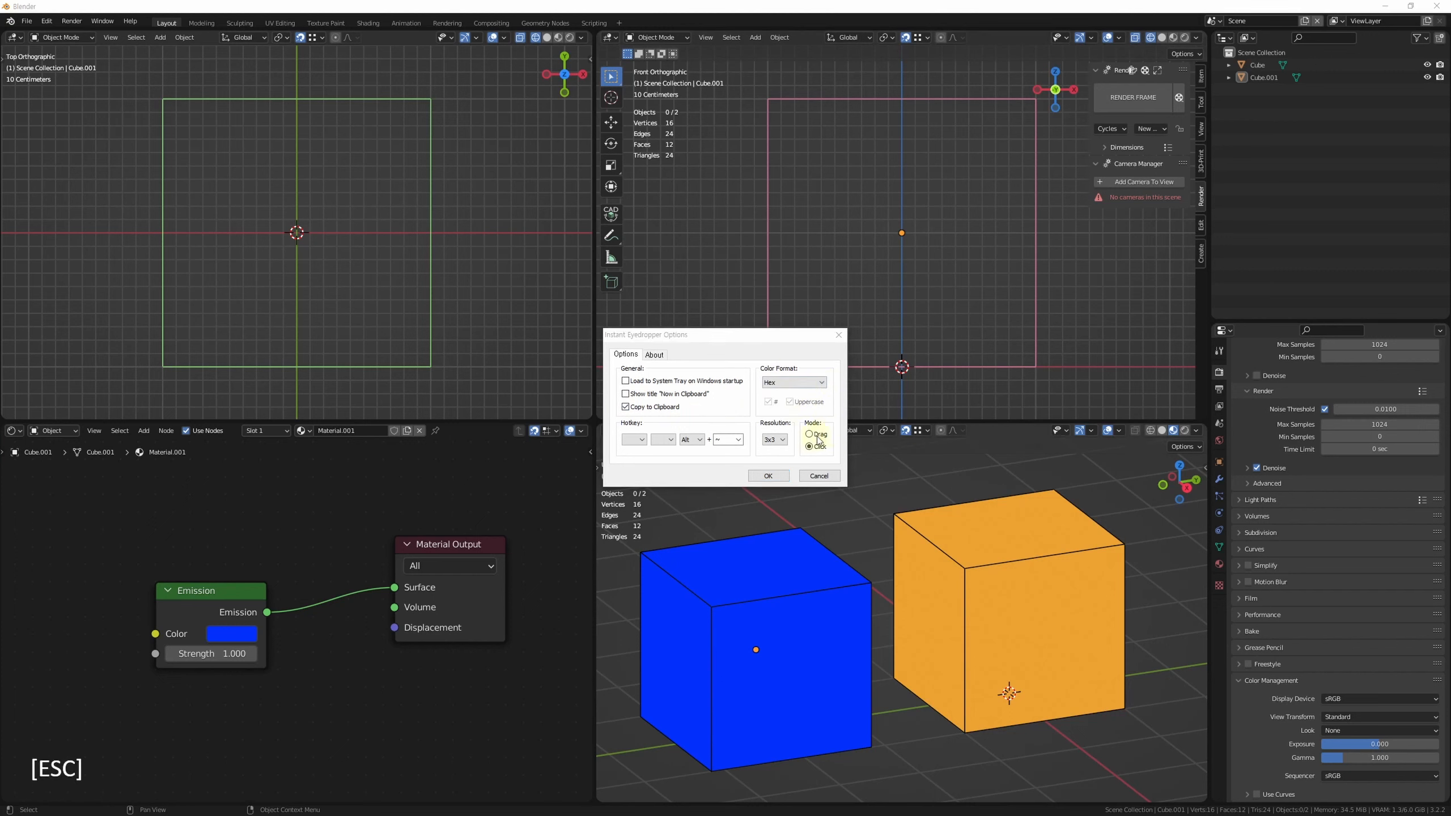
{"action": "left_click", "coordinate": [791, 385]}
{"action": "left_click", "coordinate": [791, 393]}
{"action": "left_click", "coordinate": [791, 388]}
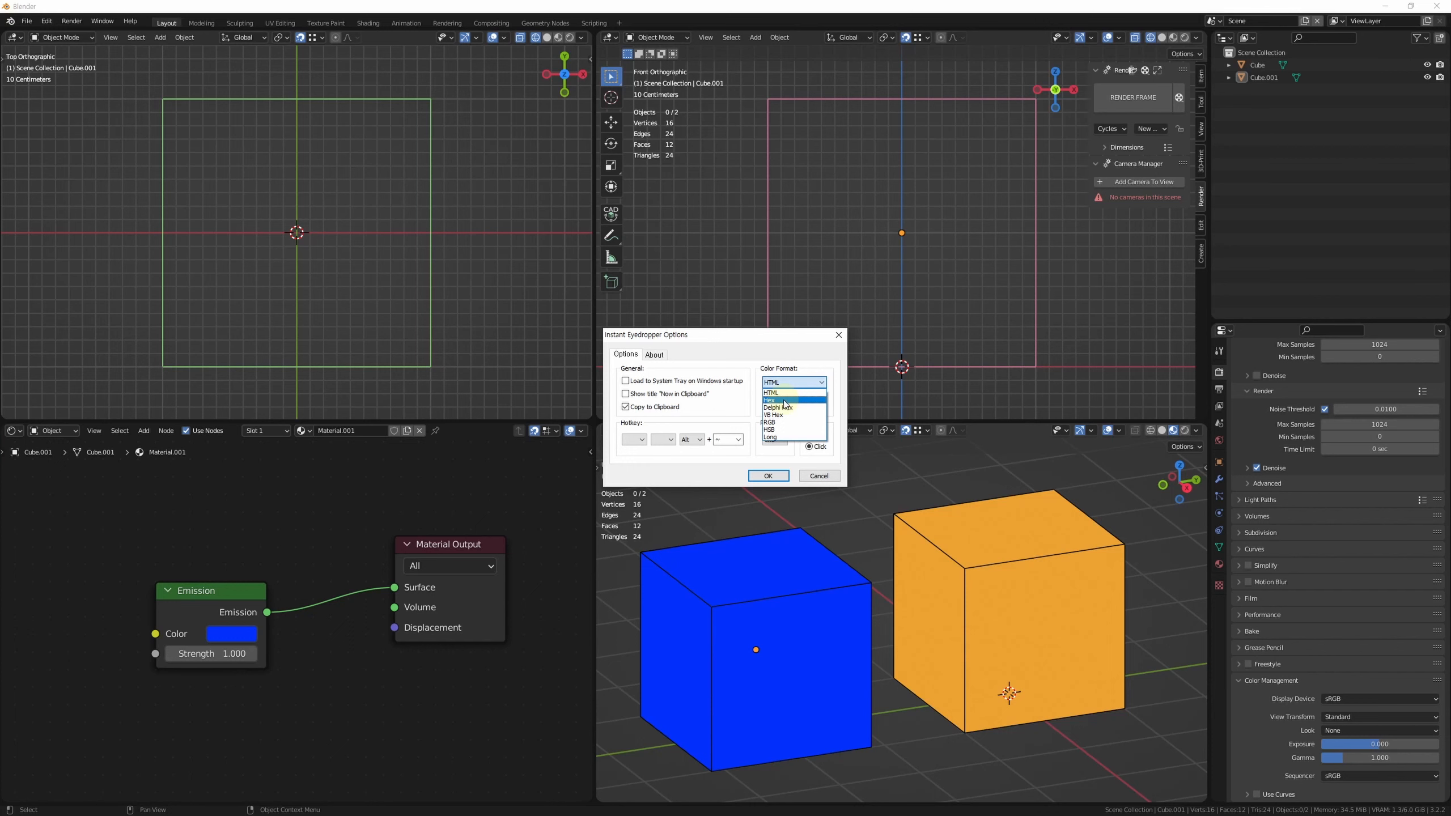
{"action": "left_click", "coordinate": [799, 400]}
{"action": "left_click", "coordinate": [794, 384]}
{"action": "left_click", "coordinate": [719, 475]}
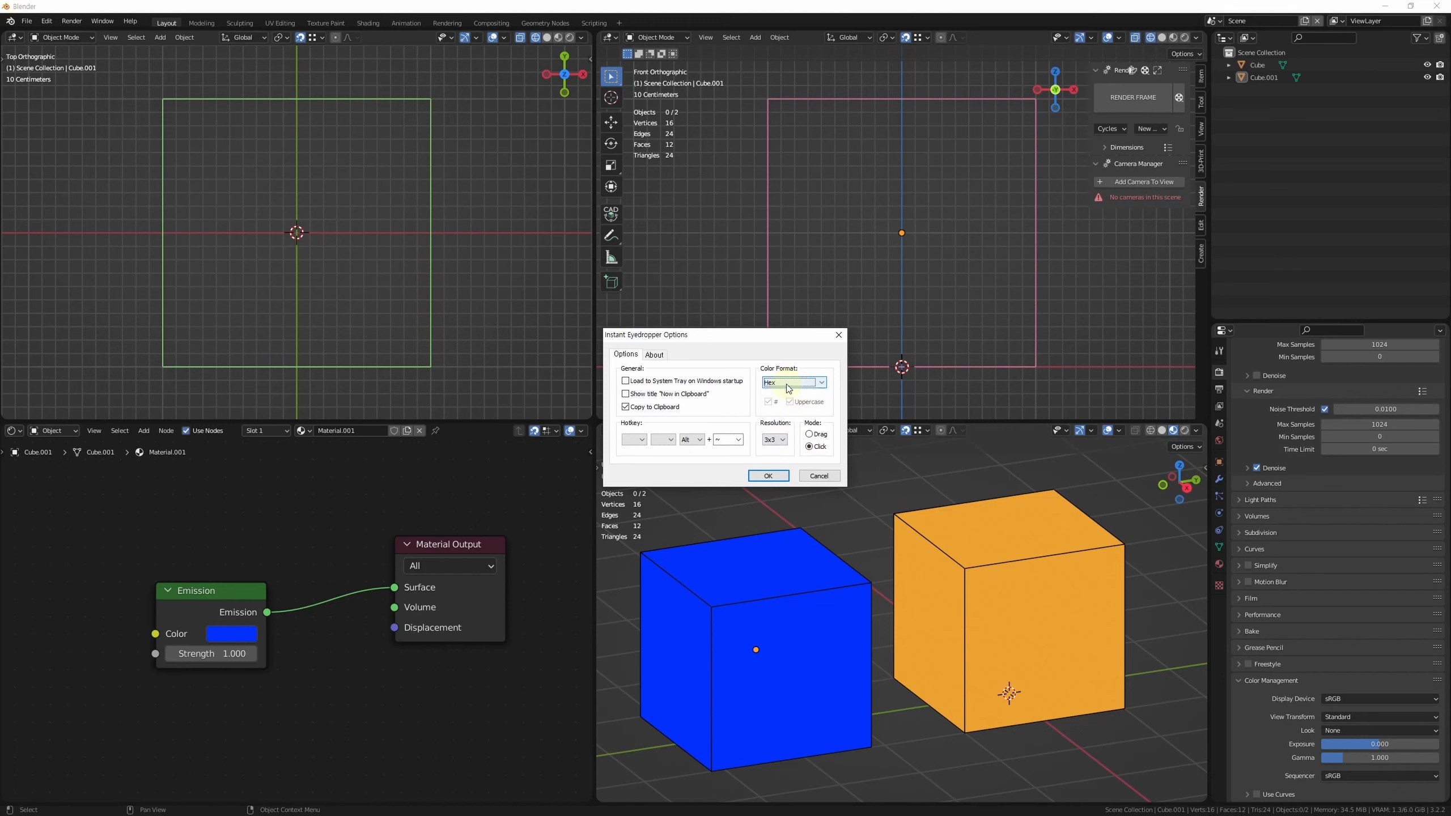
{"action": "left_click", "coordinate": [769, 476]}
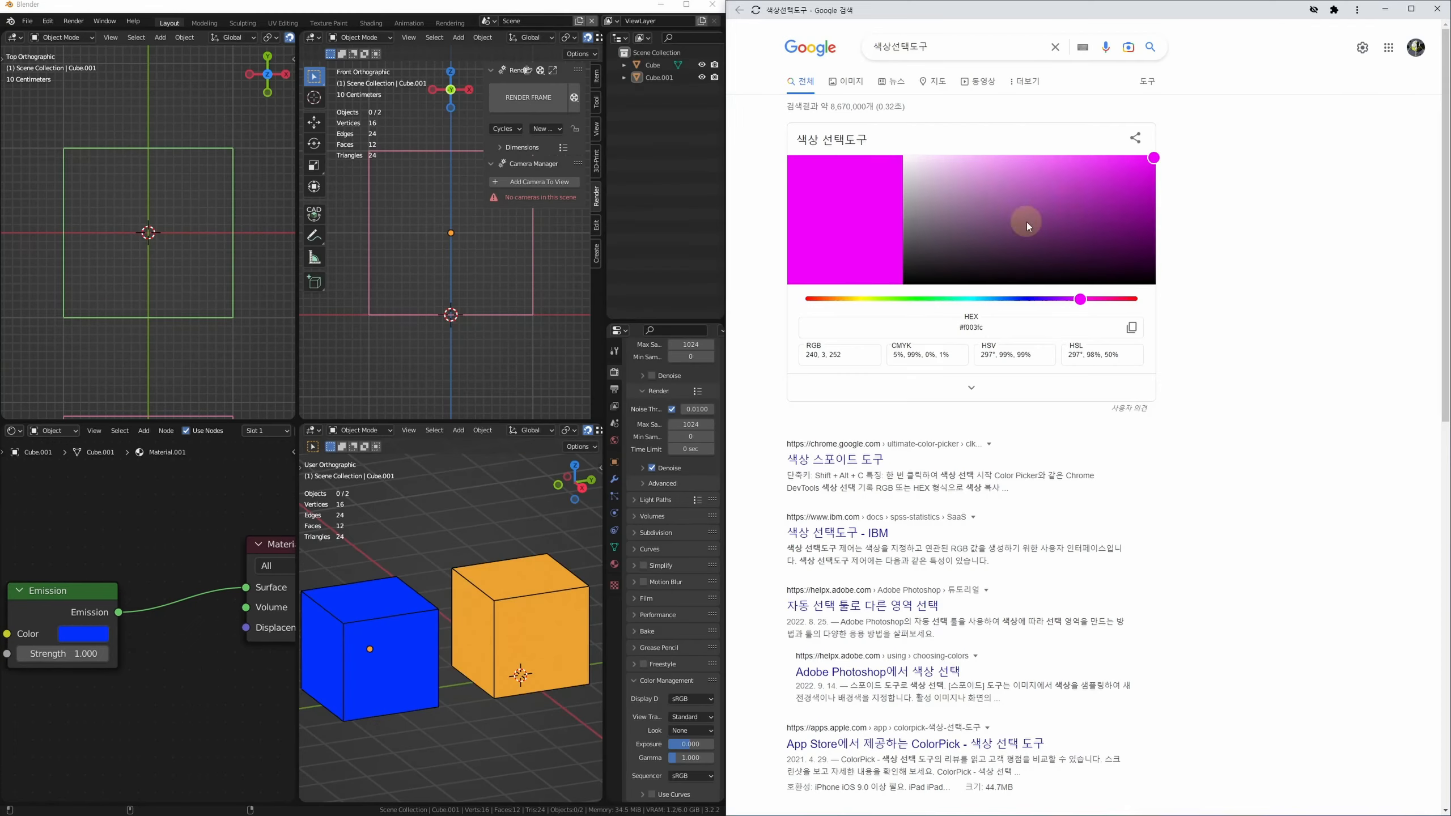
Step: Choose the purple #9e37a3 in the browser's colour picker and sample its swatch with Instant Eyedropper
{"action": "left_click", "coordinate": [1071, 202]}
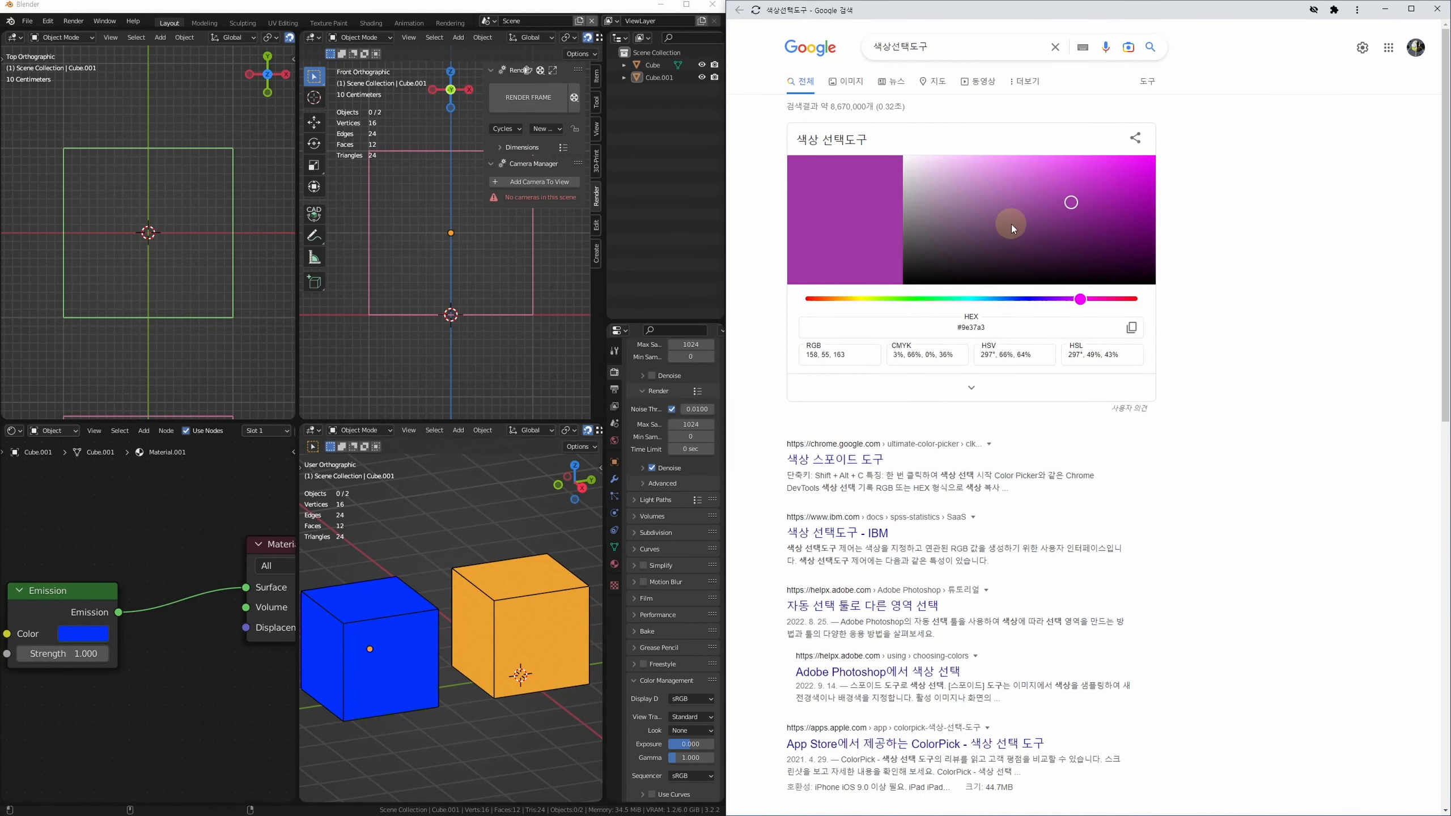
{"action": "mouse_move", "coordinate": [160, 648]}
{"action": "middle_mouse_down"}
{"action": "mouse_move", "coordinate": [213, 623]}
{"action": "mouse_move", "coordinate": [165, 664]}
{"action": "middle_mouse_up"}
{"action": "key", "text": "alt+grave"}
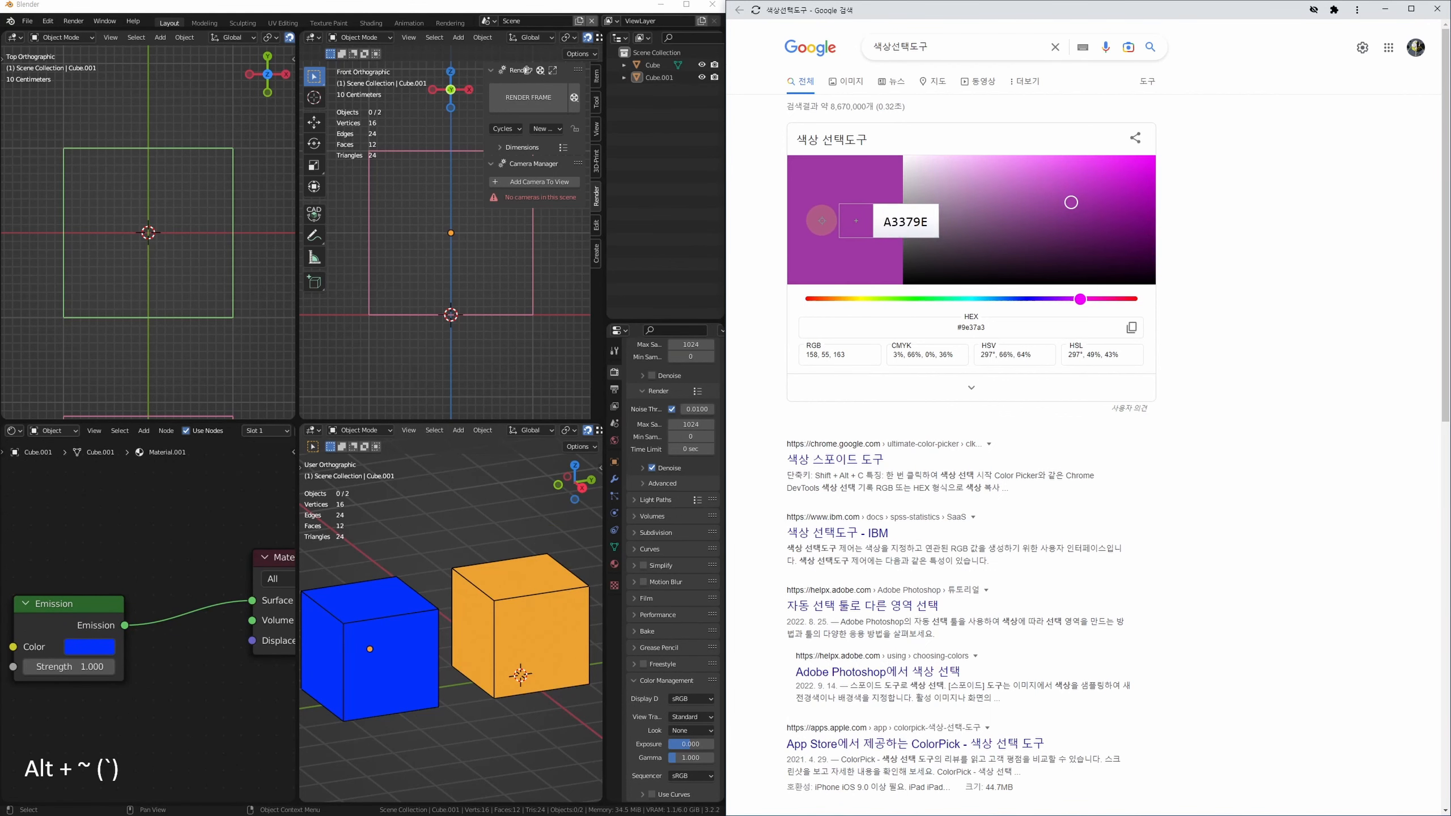
{"action": "left_click", "coordinate": [856, 205]}
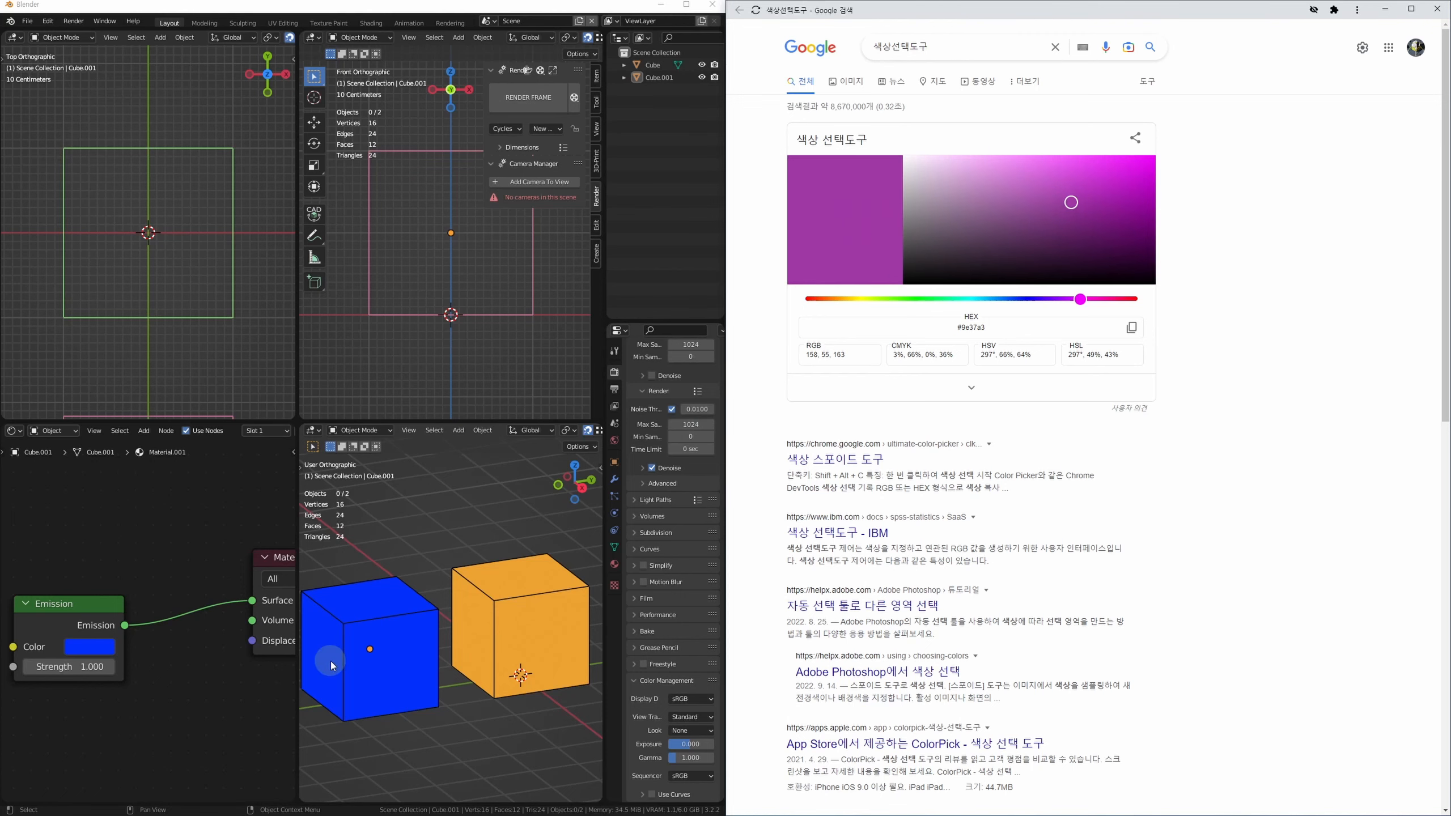
Step: Set the Emission colour of Cube.001 to the Hex code A3379E
{"action": "middle_click_drag", "start_coordinate": [92, 653], "coordinate": [189, 644]}
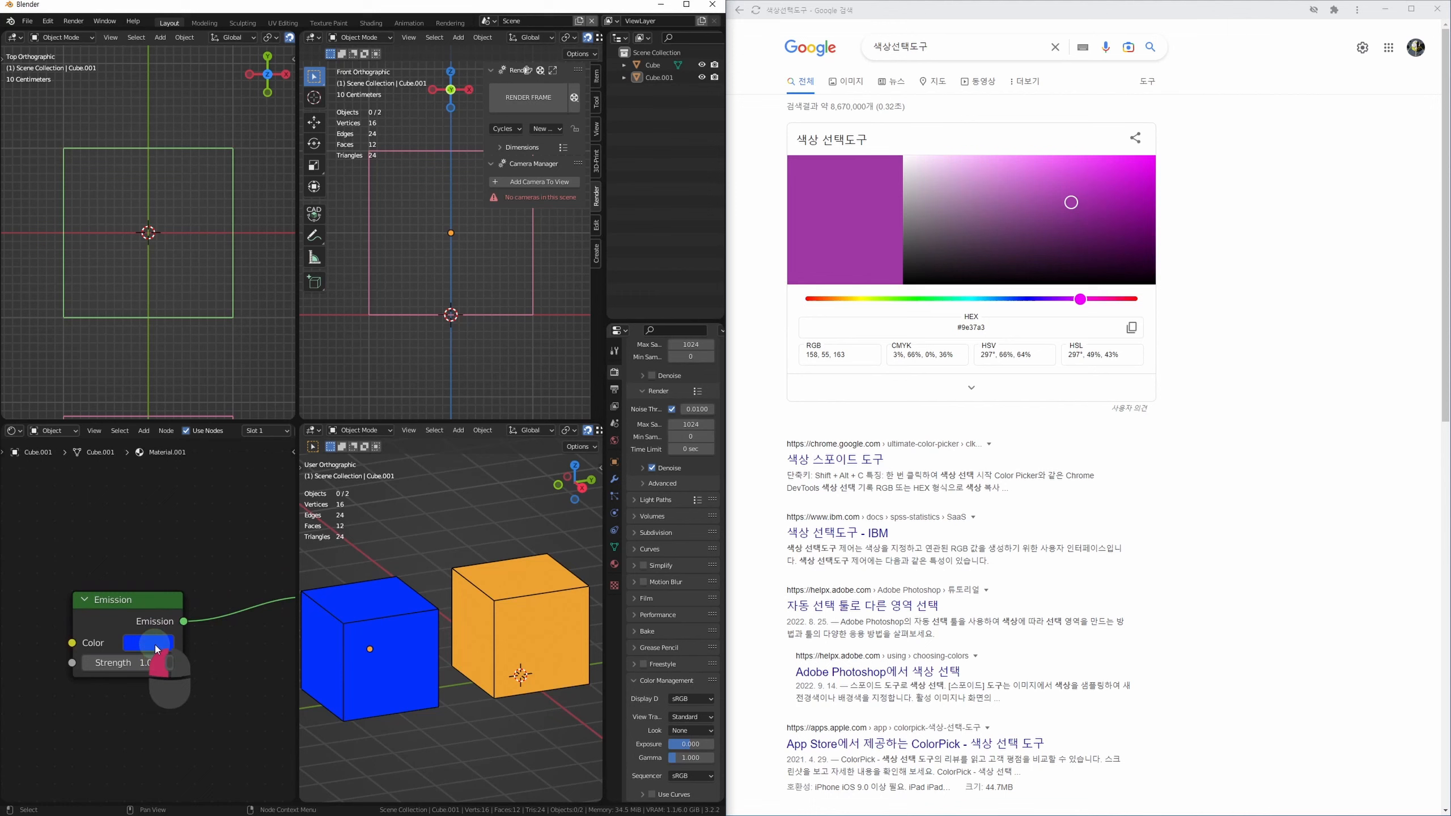
{"action": "left_click", "coordinate": [164, 648]}
{"action": "left_click", "coordinate": [219, 568]}
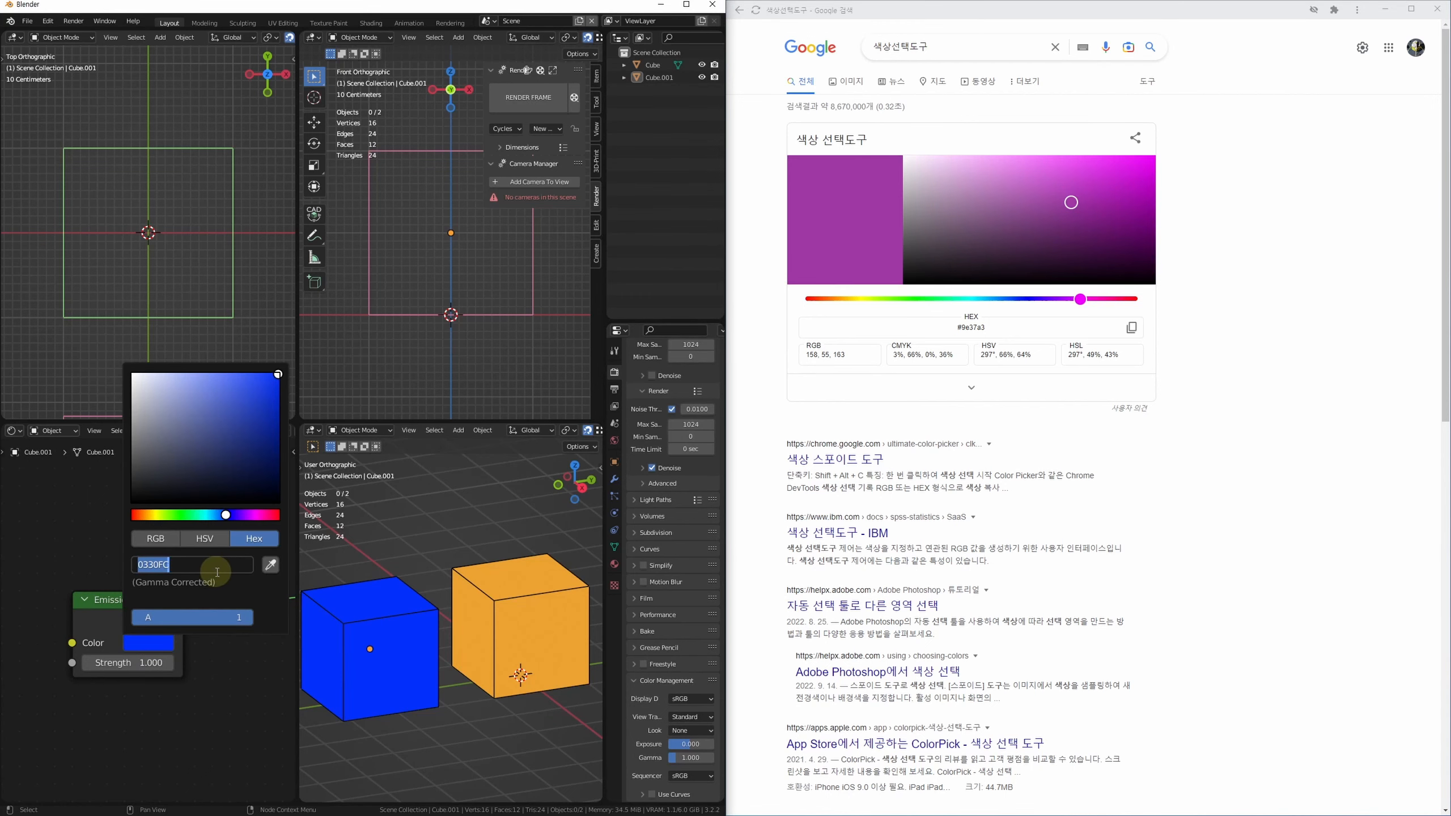
{"action": "type", "text": "A3379E"}
{"action": "key", "text": "Return"}
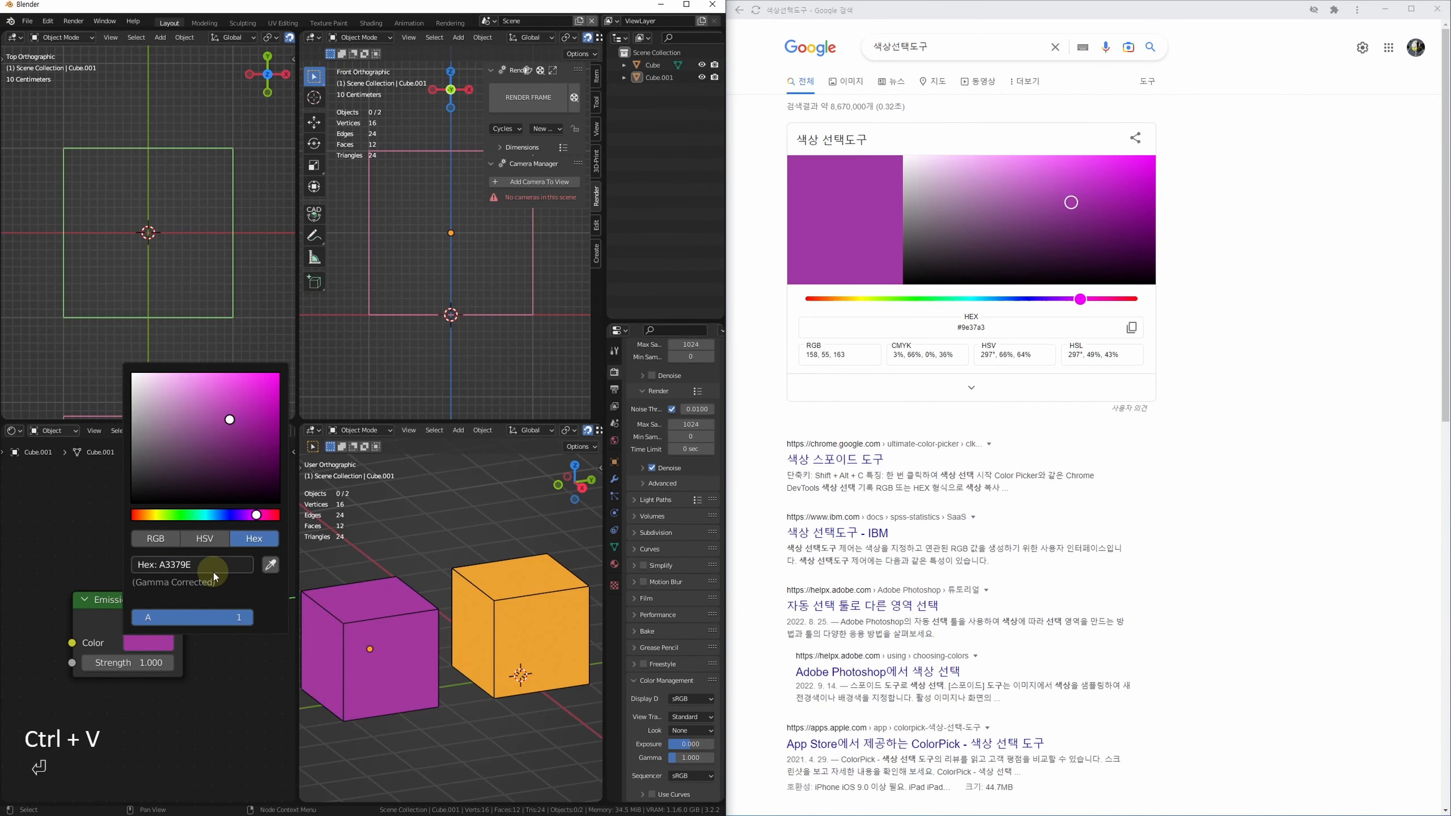
Step: Examine the purple cube's colour in the perspective viewport with Instant Eyedropper, magnifying the sampled area
{"action": "key", "text": "alt+w"}
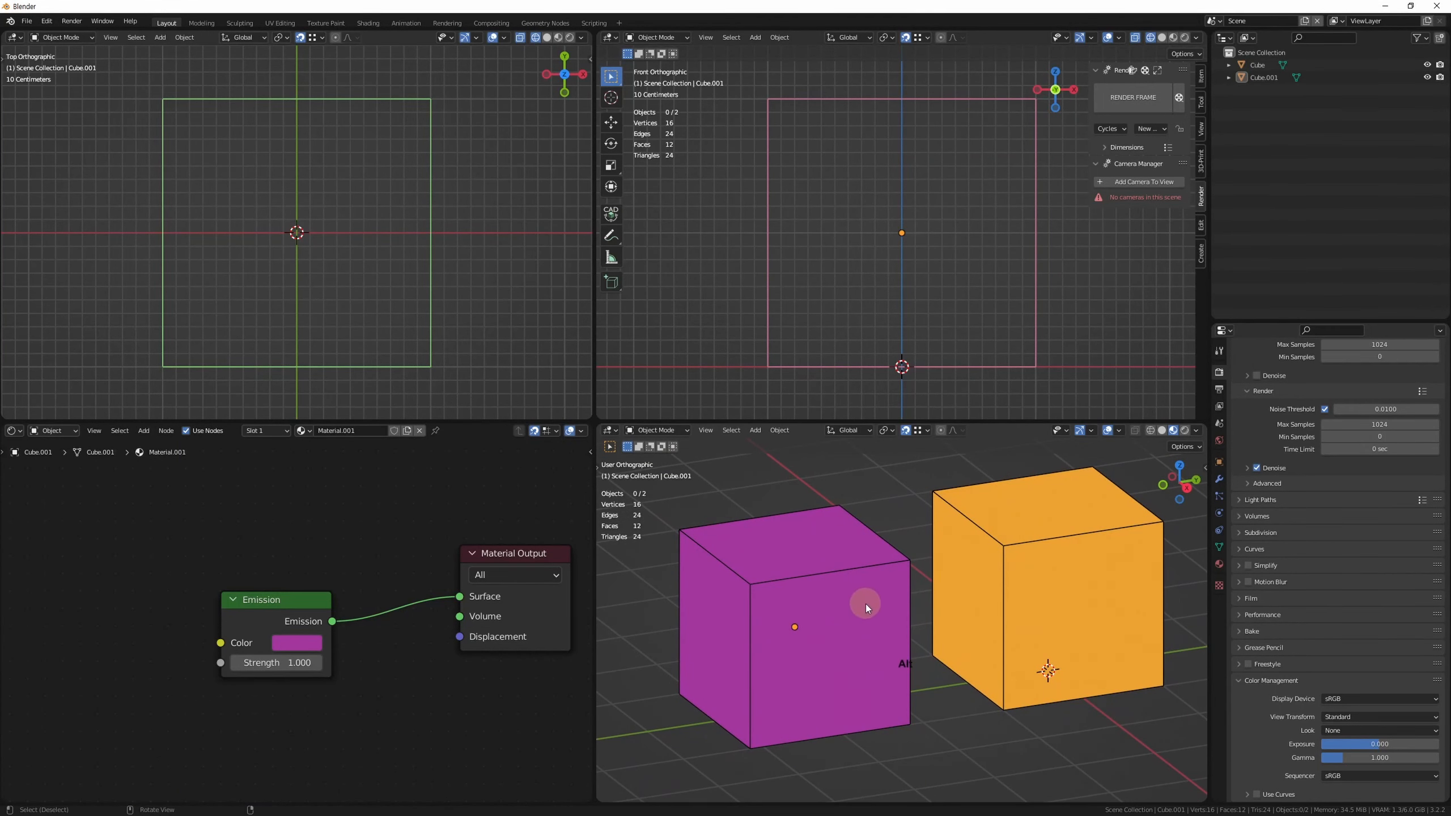
{"action": "key", "text": "alt+grave"}
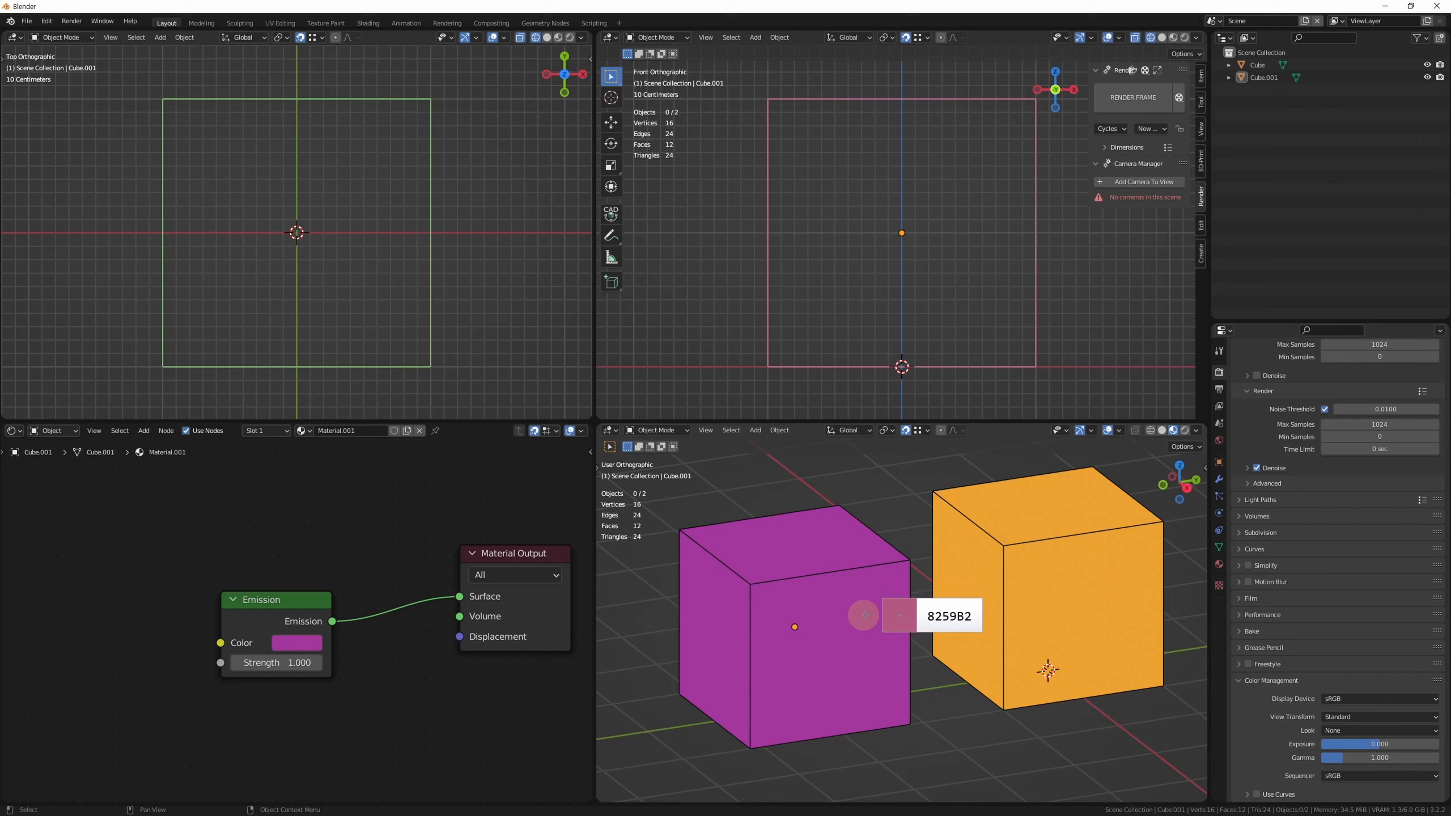
{"action": "scroll", "coordinate": [900, 622], "scroll_direction": "up", "scroll_amount": 8}
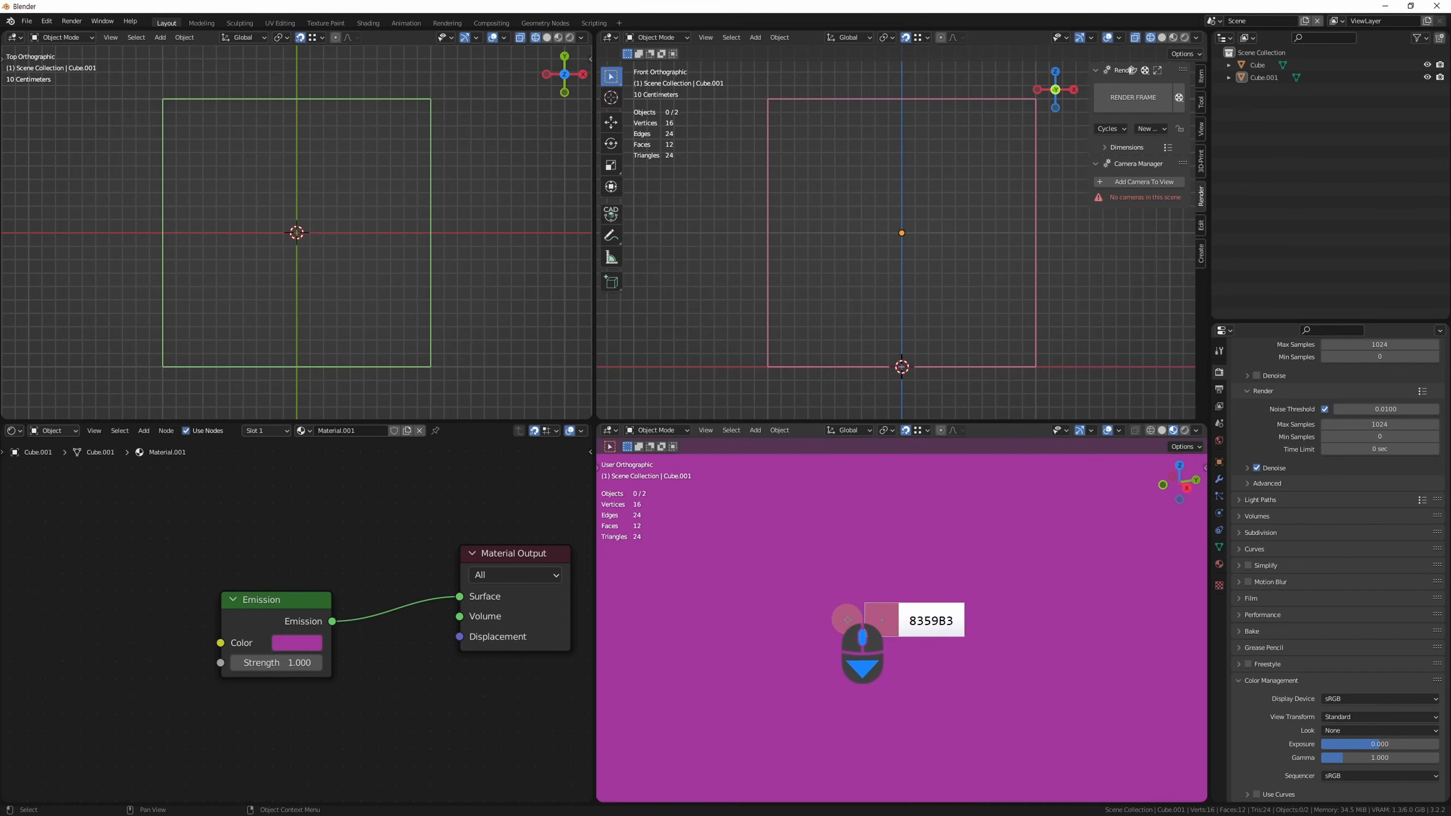
{"action": "scroll", "coordinate": [851, 614], "scroll_direction": "down", "scroll_amount": 4}
{"action": "scroll", "coordinate": [854, 617], "scroll_direction": "down", "scroll_amount": 4}
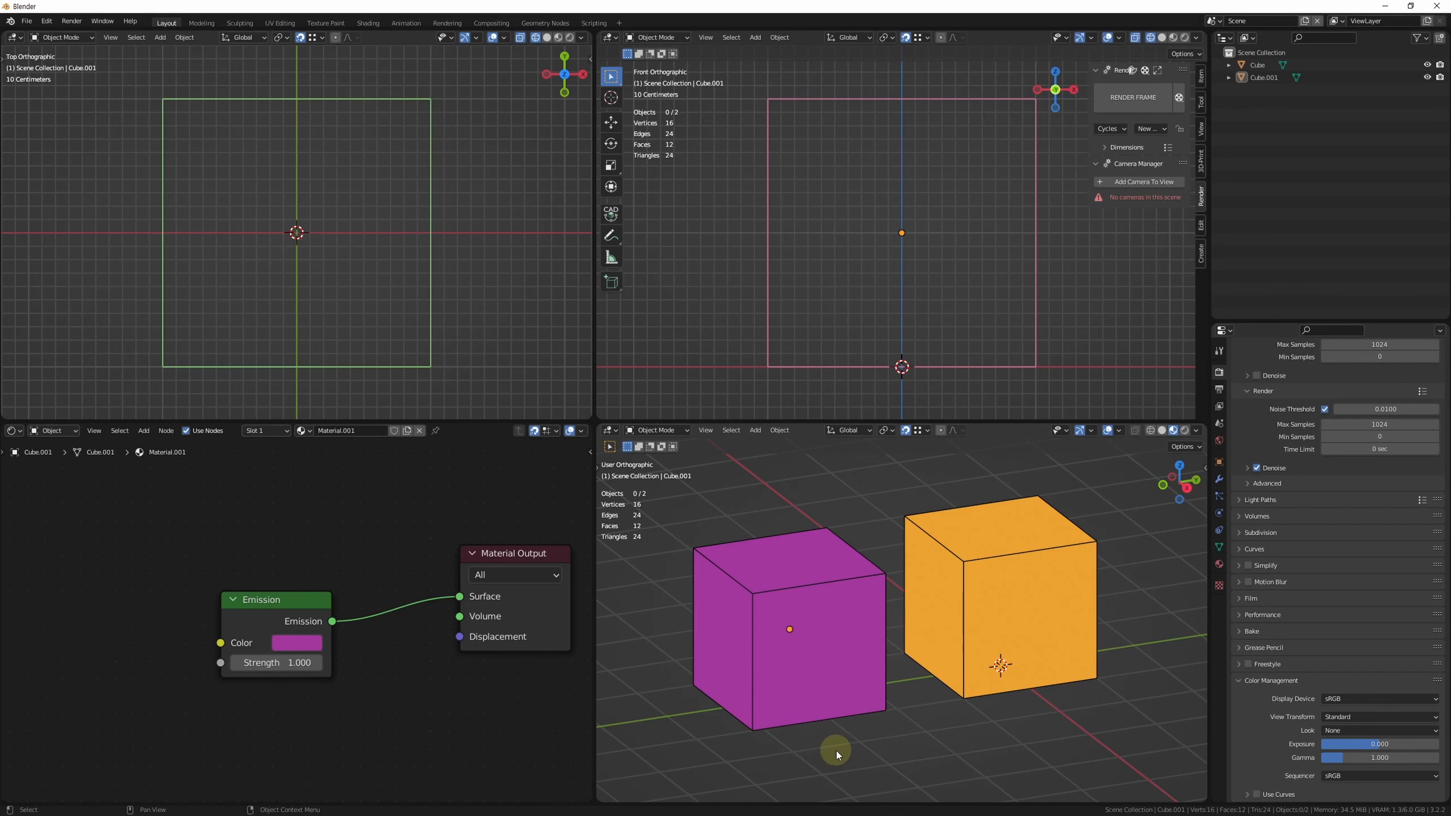
{"action": "middle_click_drag", "start_coordinate": [919, 710], "coordinate": [924, 721], "text": "shift"}
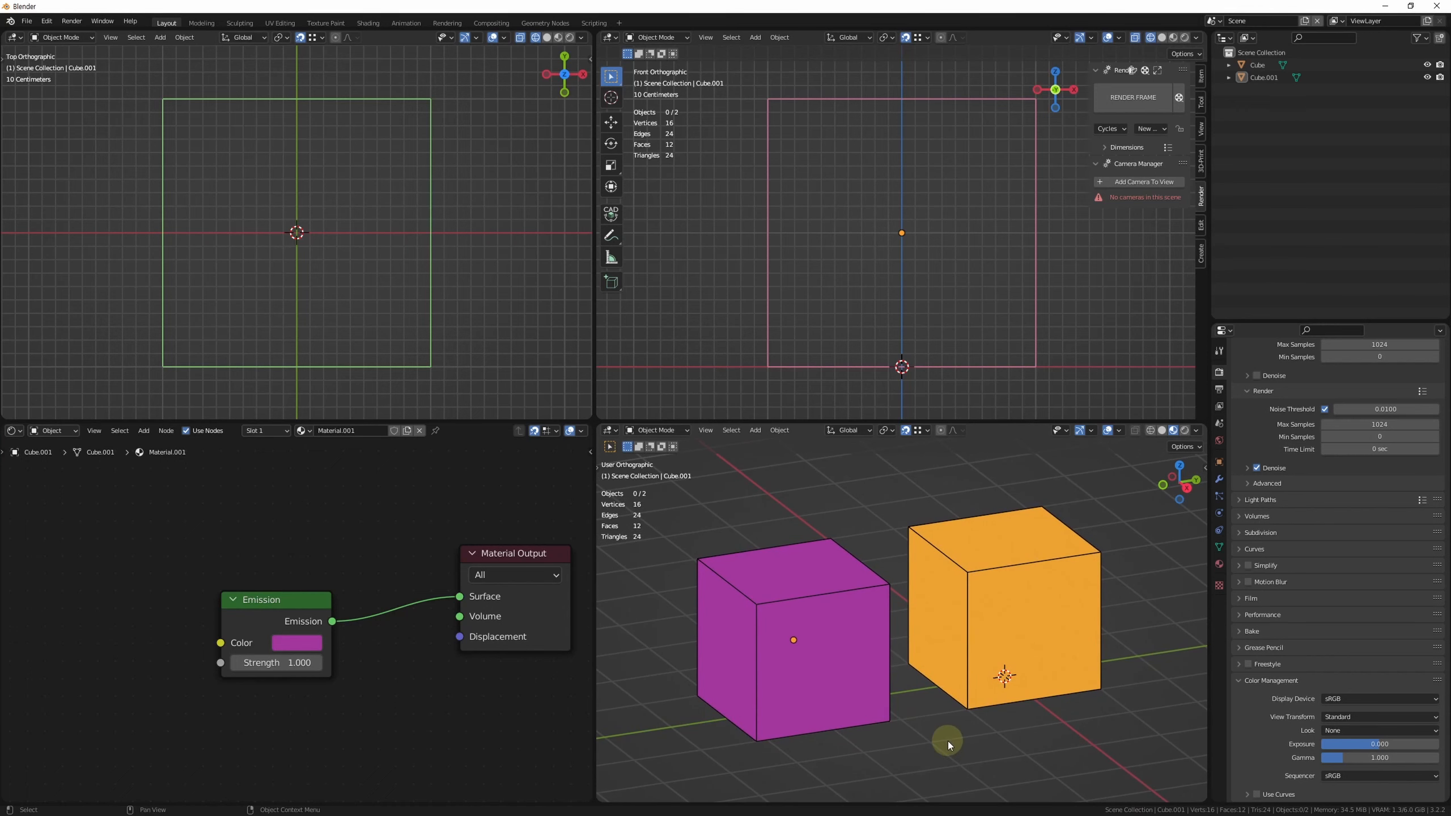